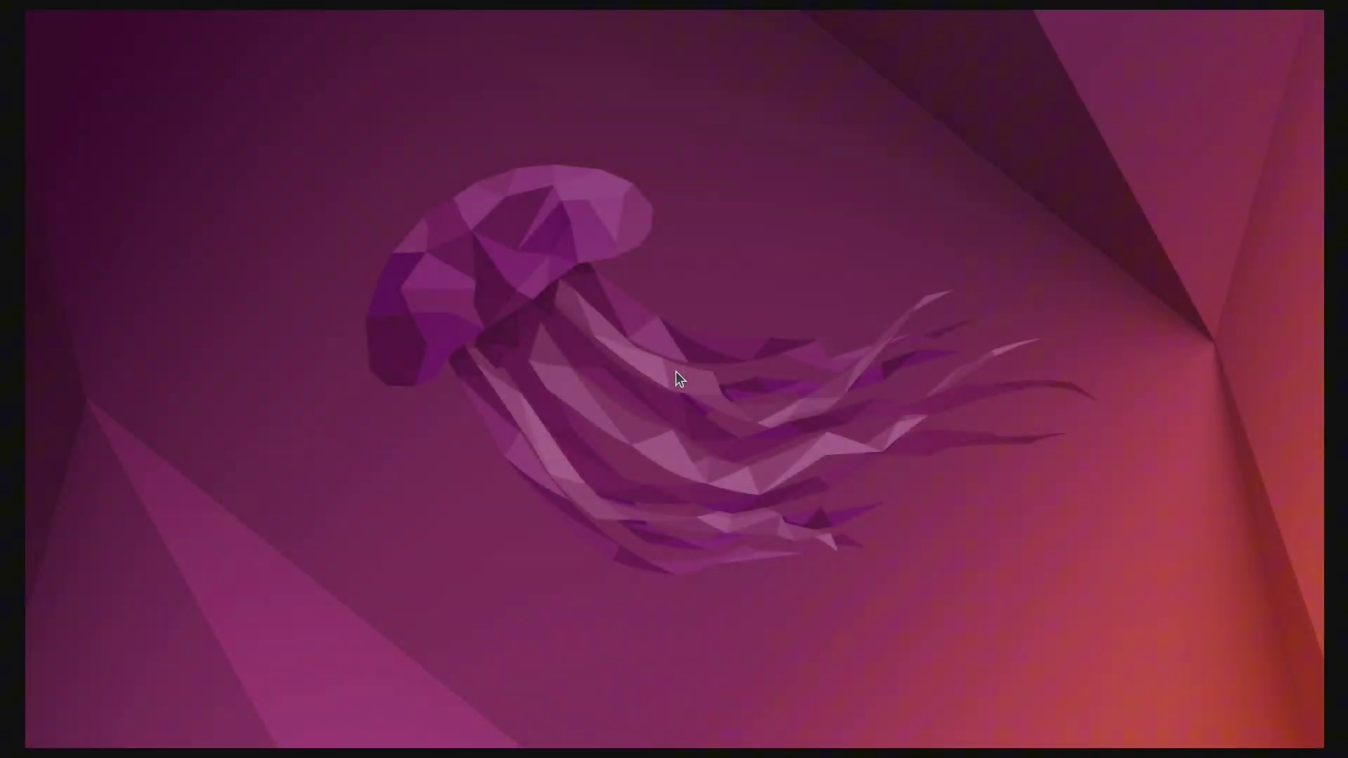
Launch Opera maximised and go from ubuntu.com to the Raspberry Pi download page
key("super")
type("opera")
key("Return")
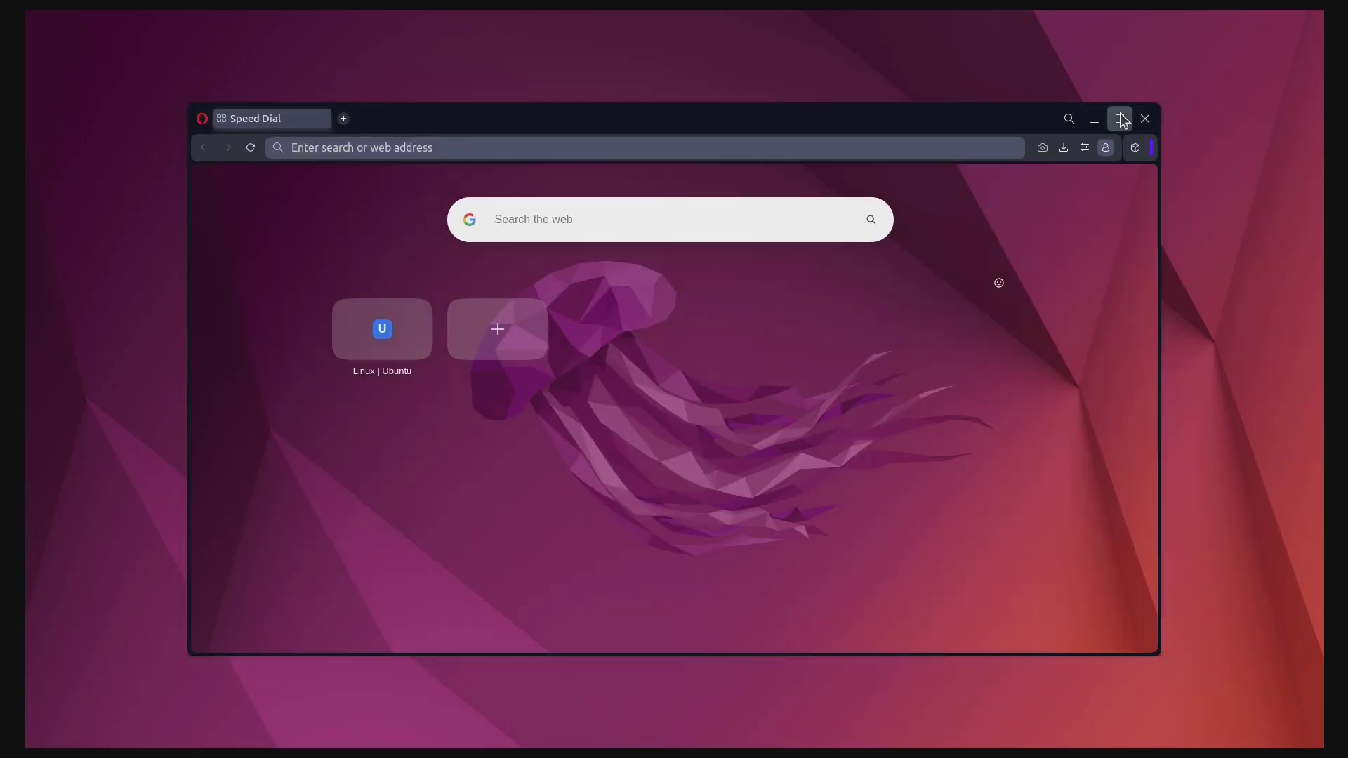
left_click(1119, 118)
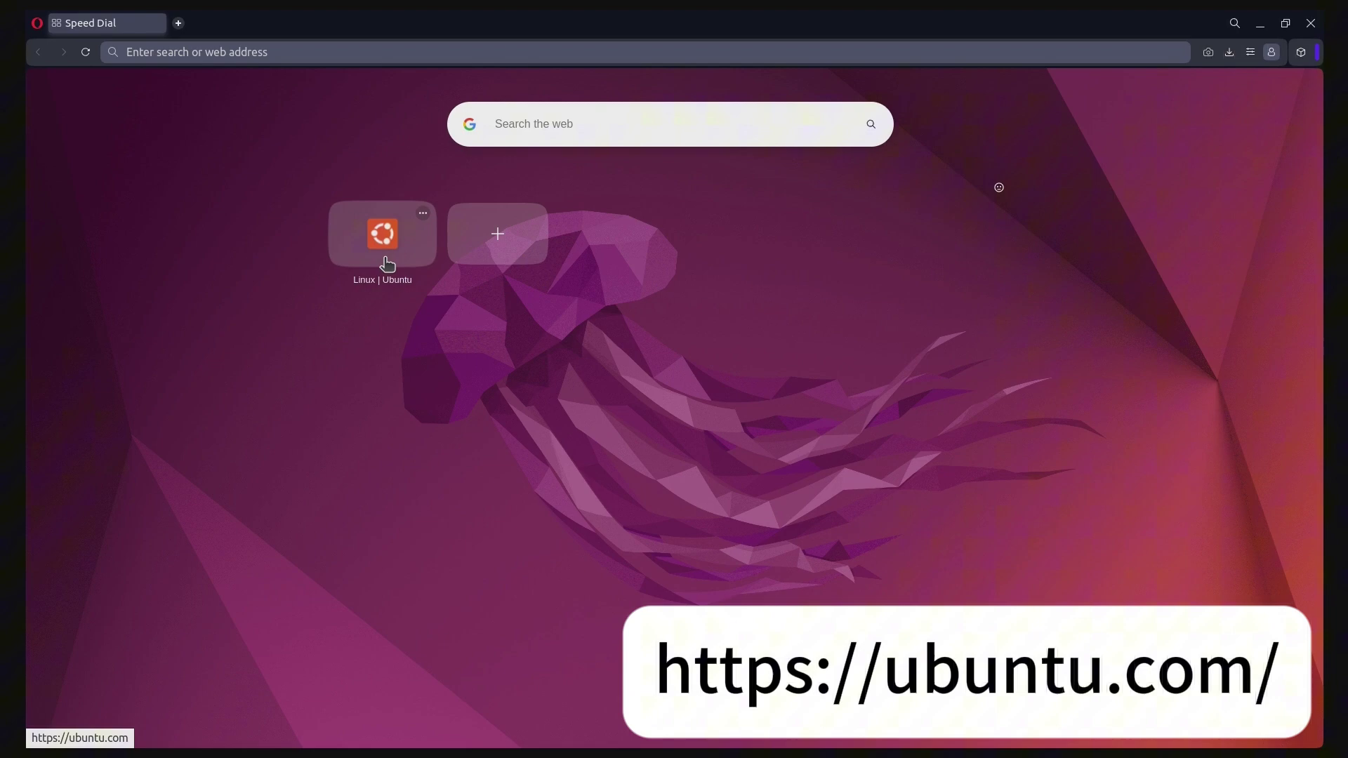
left_click(387, 264)
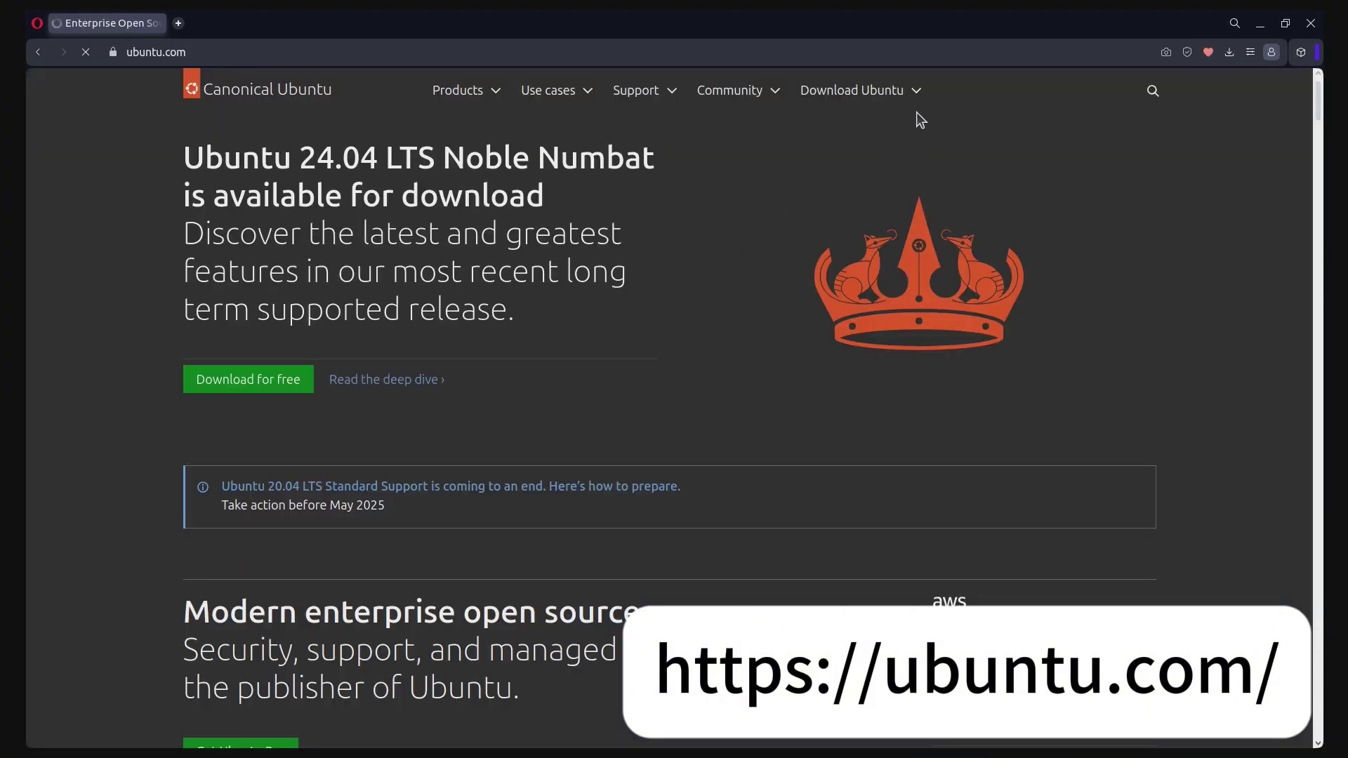
left_click(914, 92)
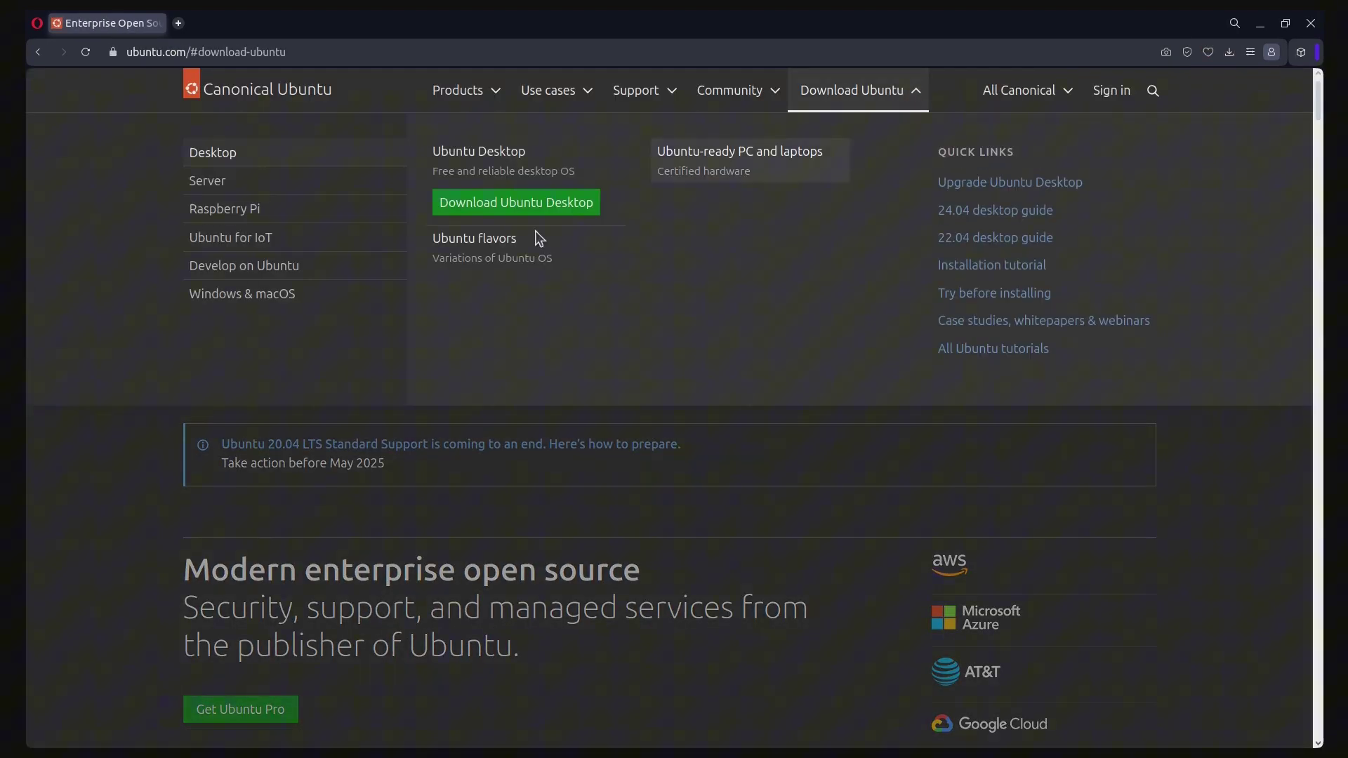
left_click(318, 209)
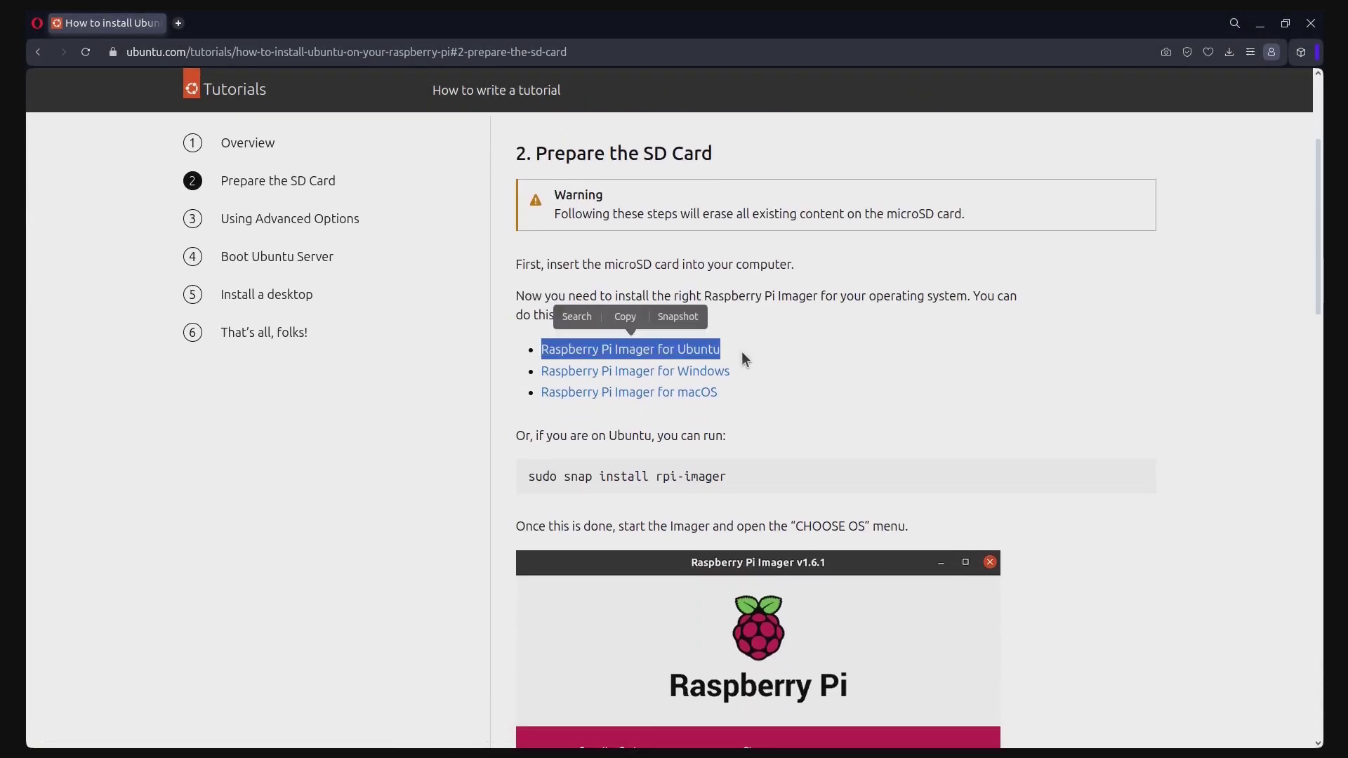
Select the sudo snap install rpi-imager command and page through the tutorial to its last step
left_click_drag(528, 477, 731, 484)
key("ctrl+c")
scroll(1118, 490, "down", 10)
left_click(1147, 520)
scroll(1144, 516, "down", 10)
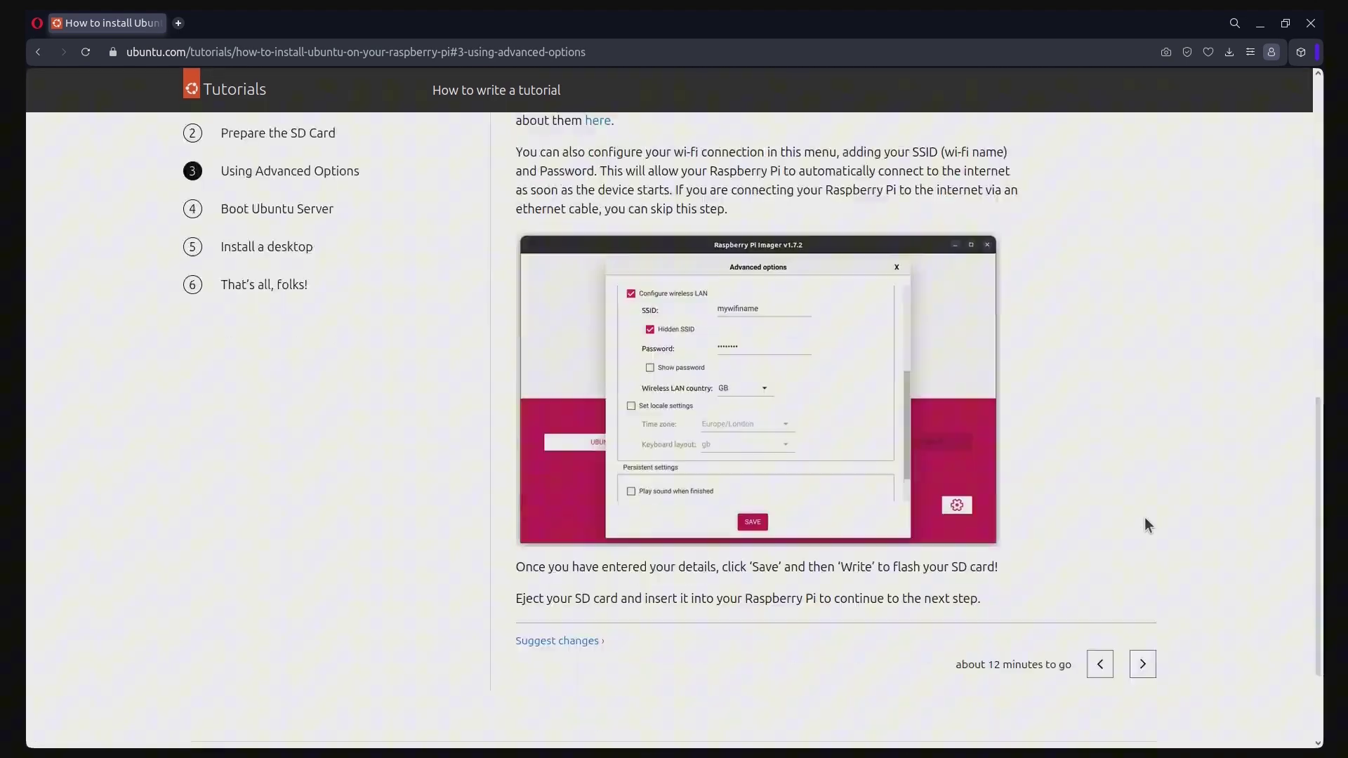
left_click(1143, 541)
scroll(1143, 543, "down", 10)
left_click(1143, 543)
scroll(1144, 544, "down", 10)
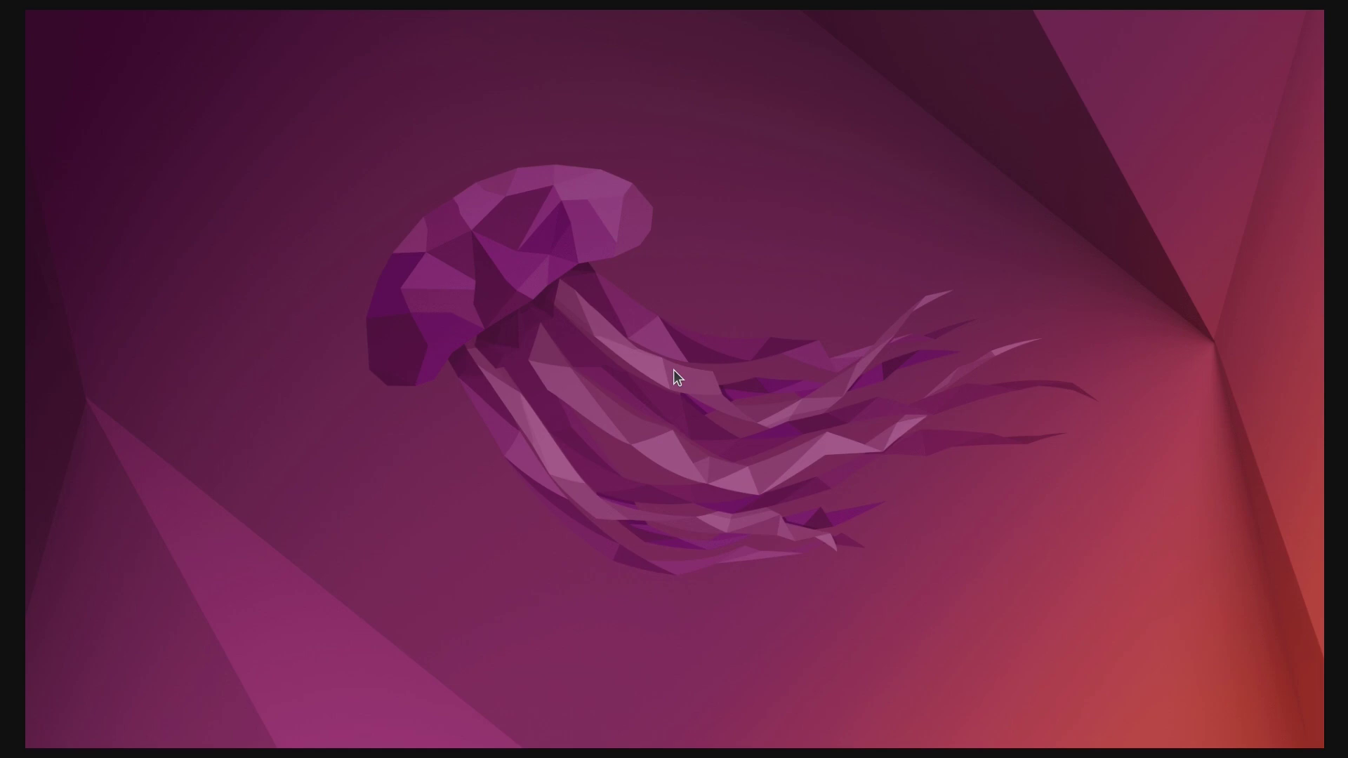
Open Terminal and run sudo apt update, entering the sudo password
key("super")
type("terminal")
key("Return")
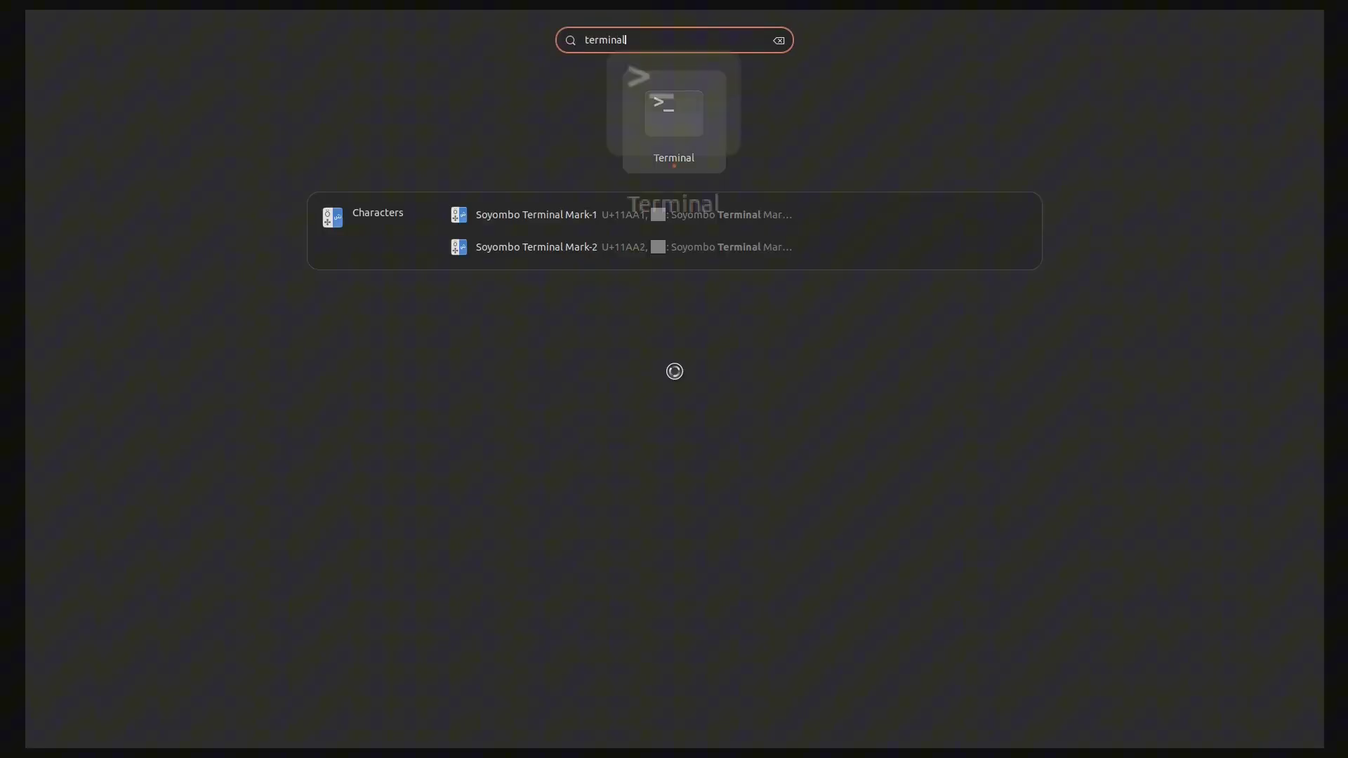
type("sudo apt update")
key("Return")
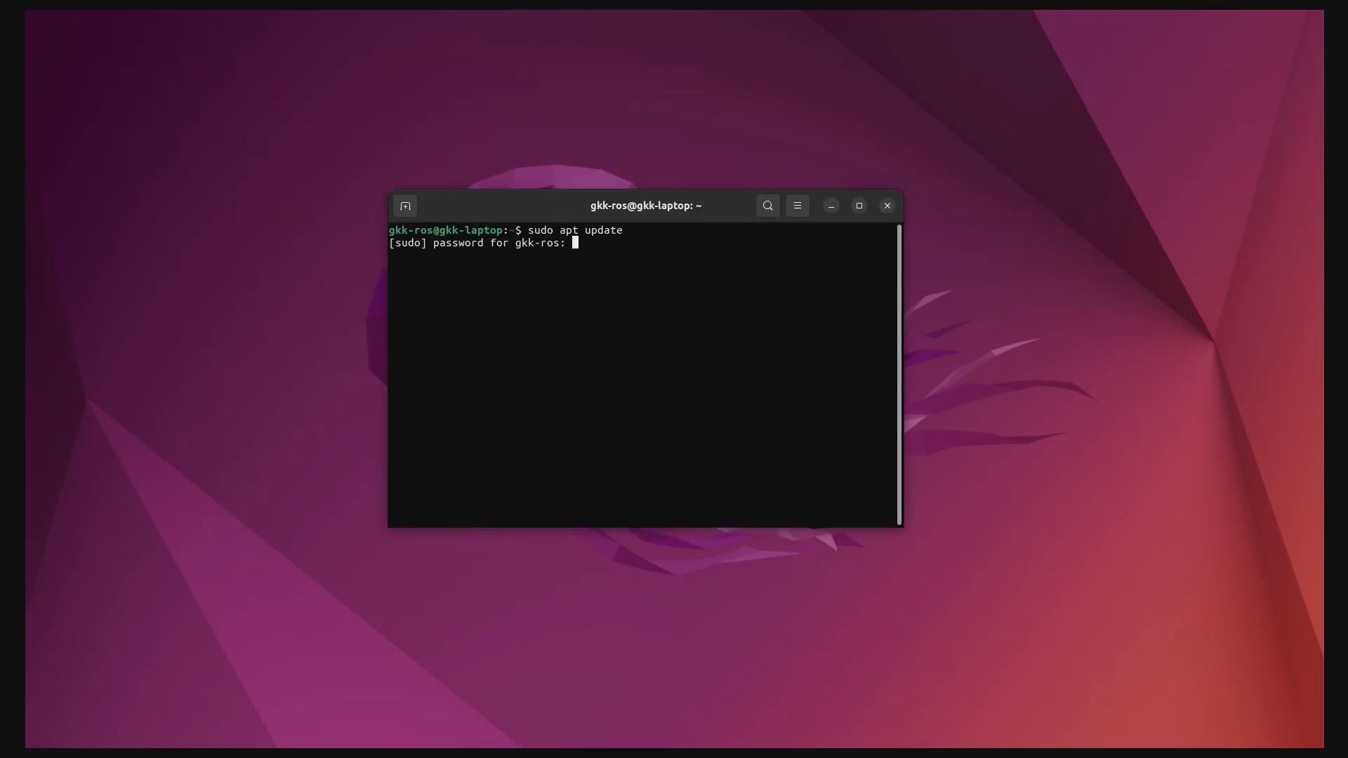
key("Return")
Clear the screen and run the pasted sudo snap install rpi-imager command
type("clear")
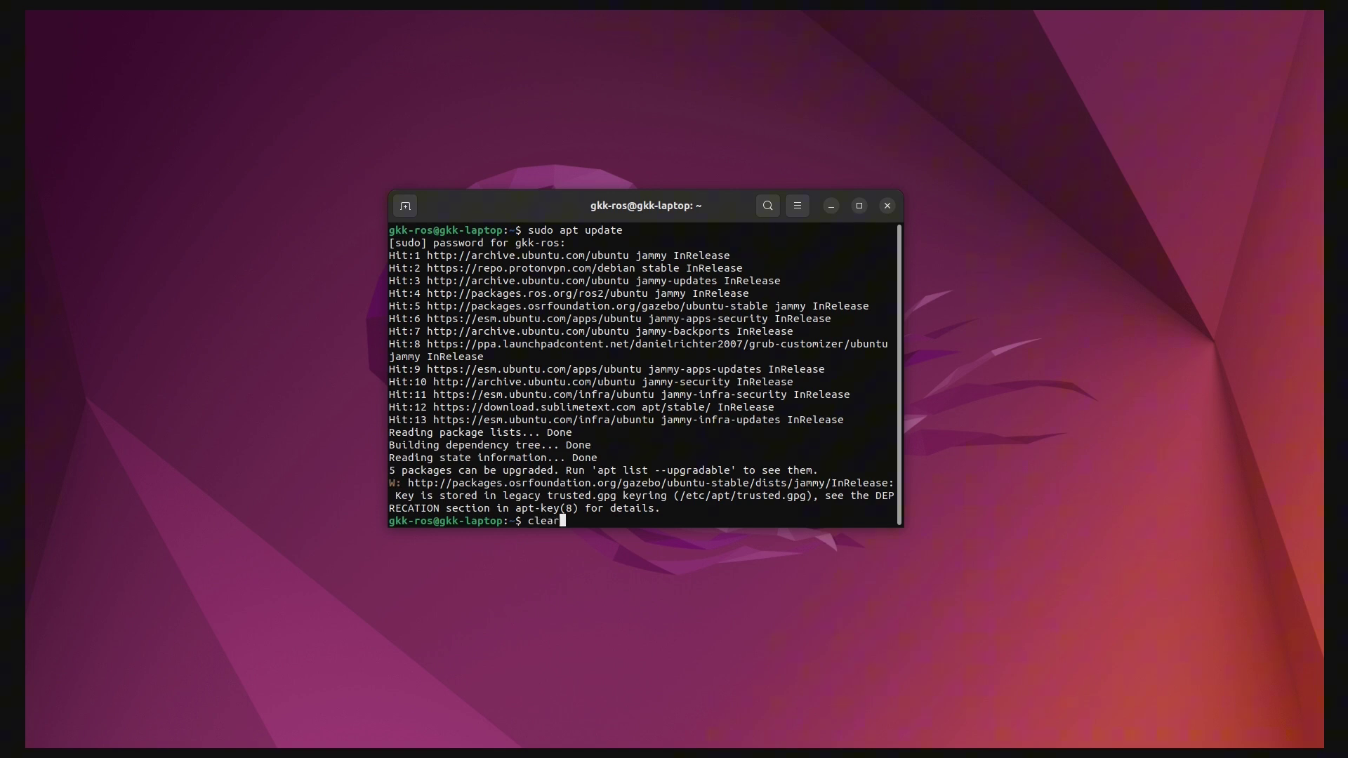
key("Return")
key("ctrl+shift+v")
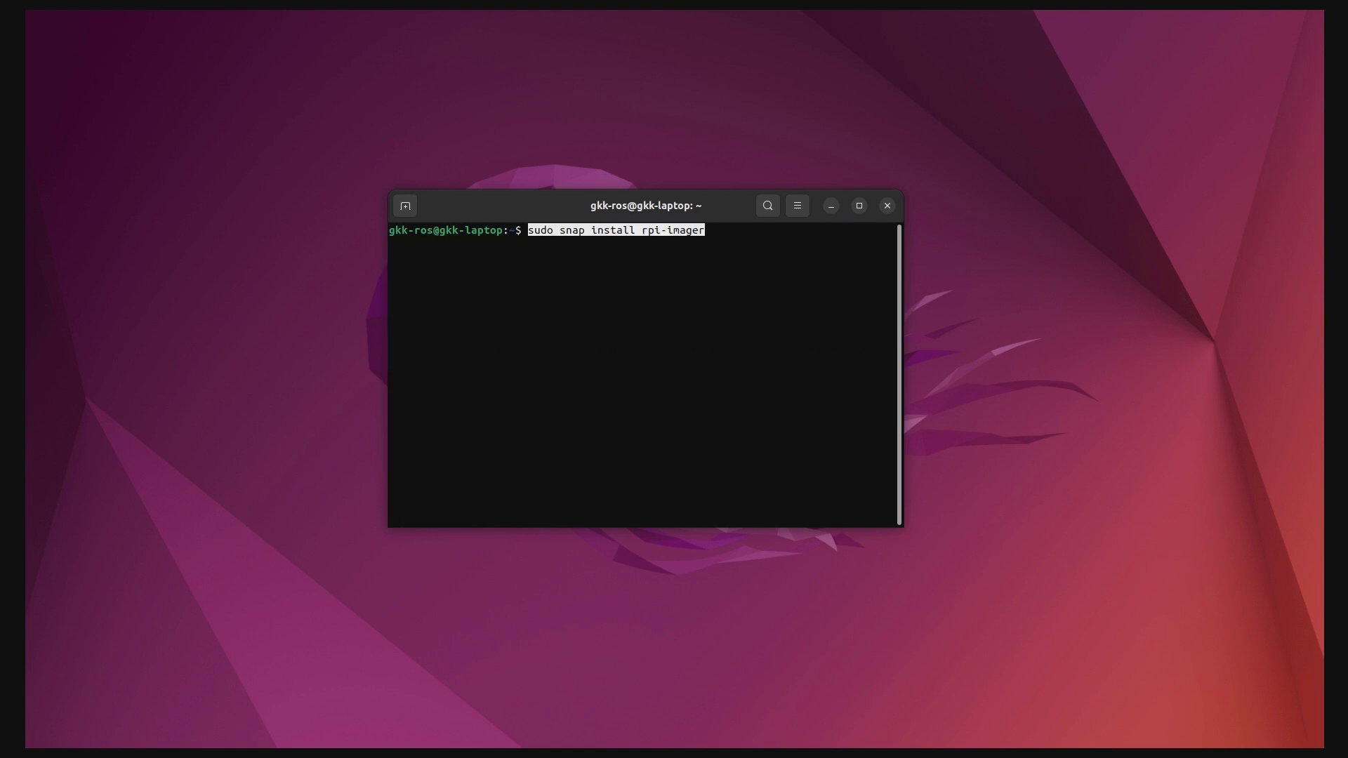
key("Return")
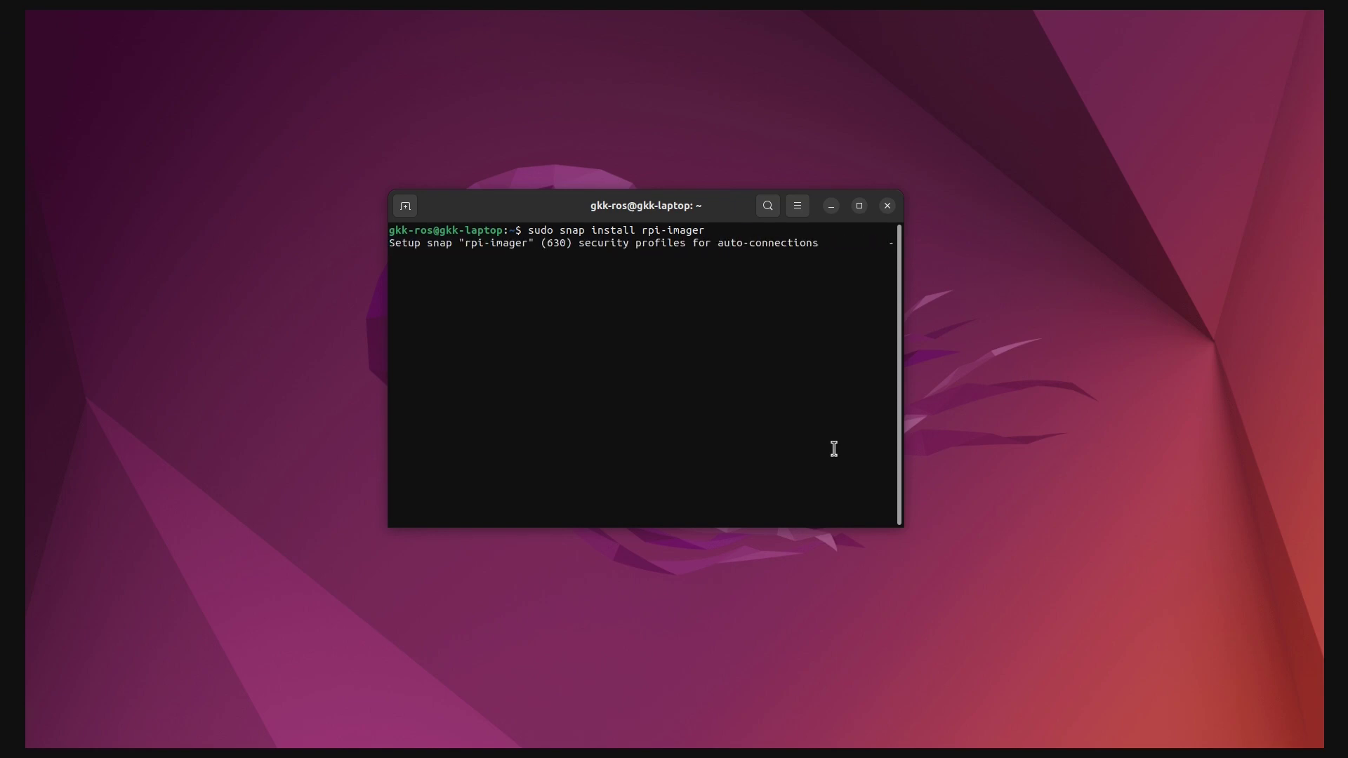
Close the terminal and launch Raspberry Pi Imager, relaunching it after closing the first window
left_click(889, 206)
key("super")
type("imager")
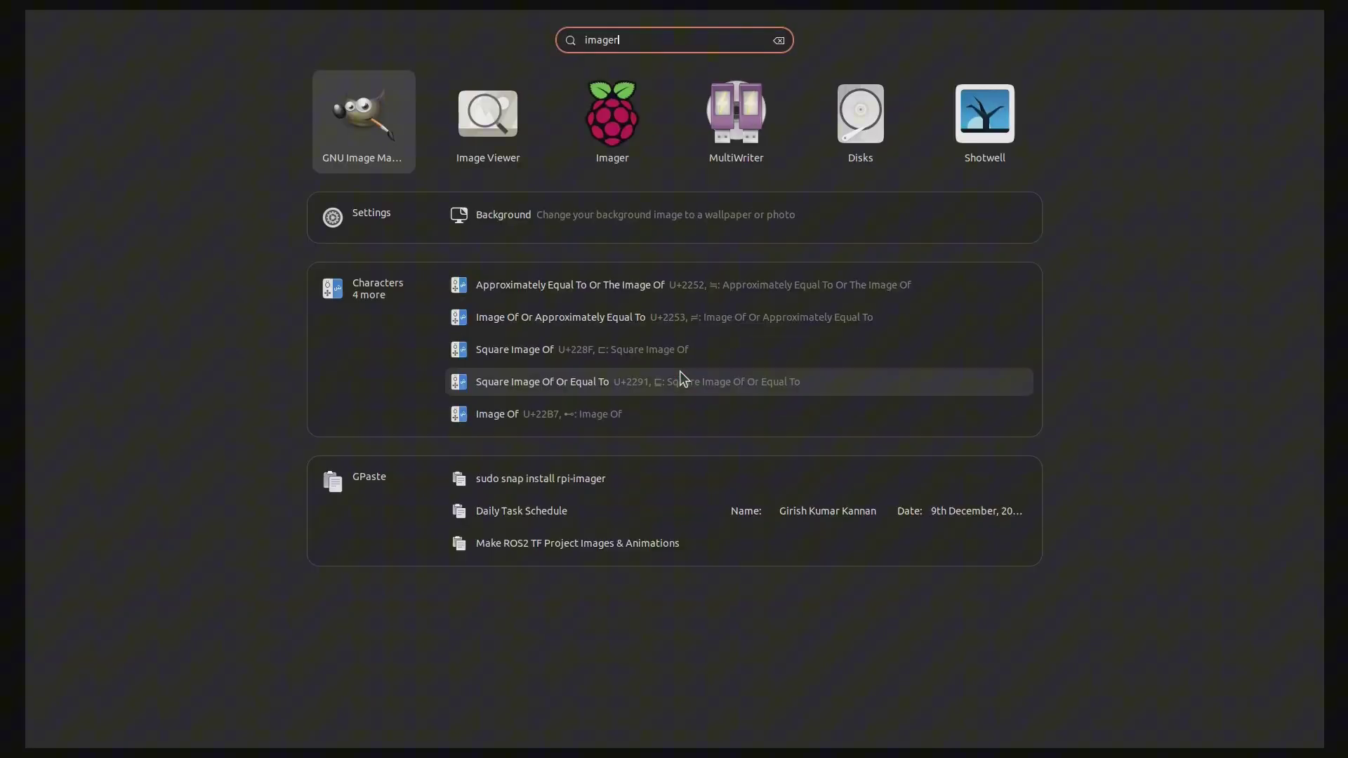
left_click(672, 137)
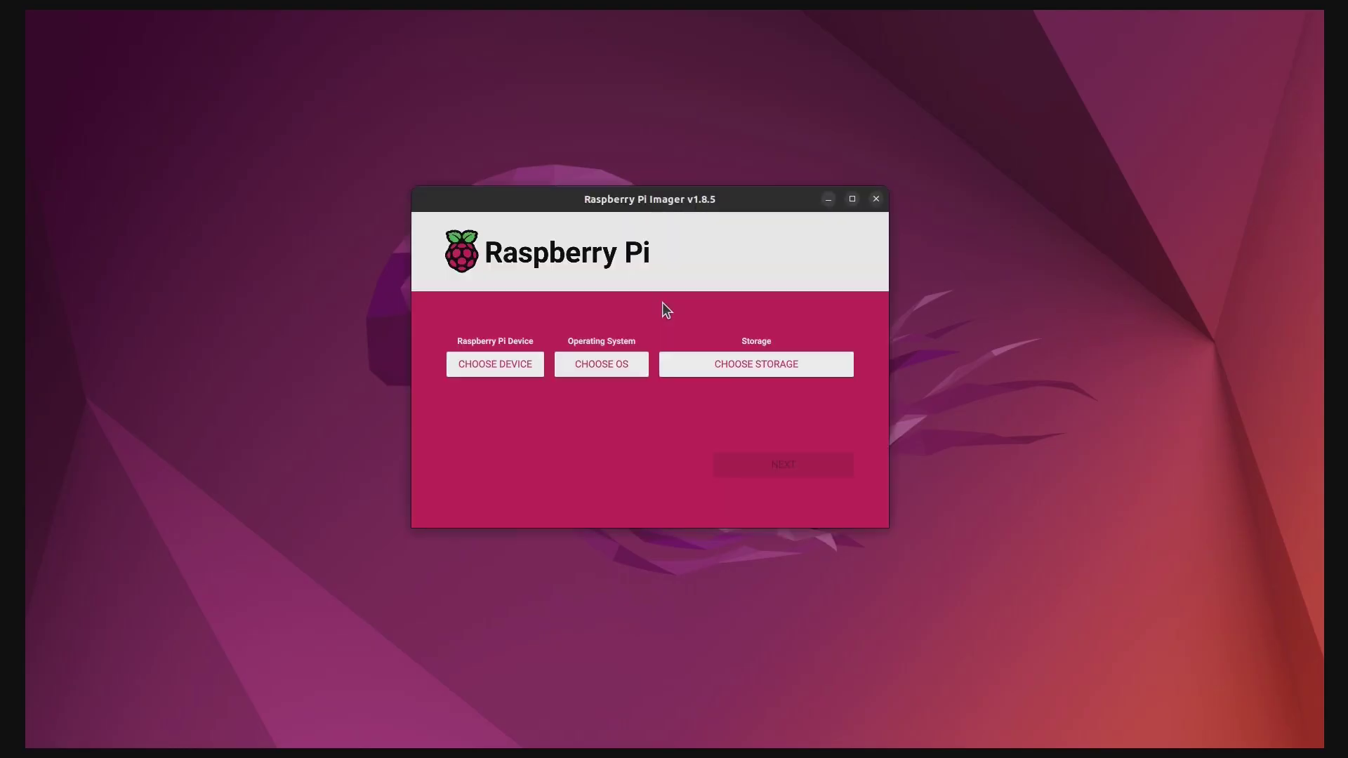
key("alt+F4")
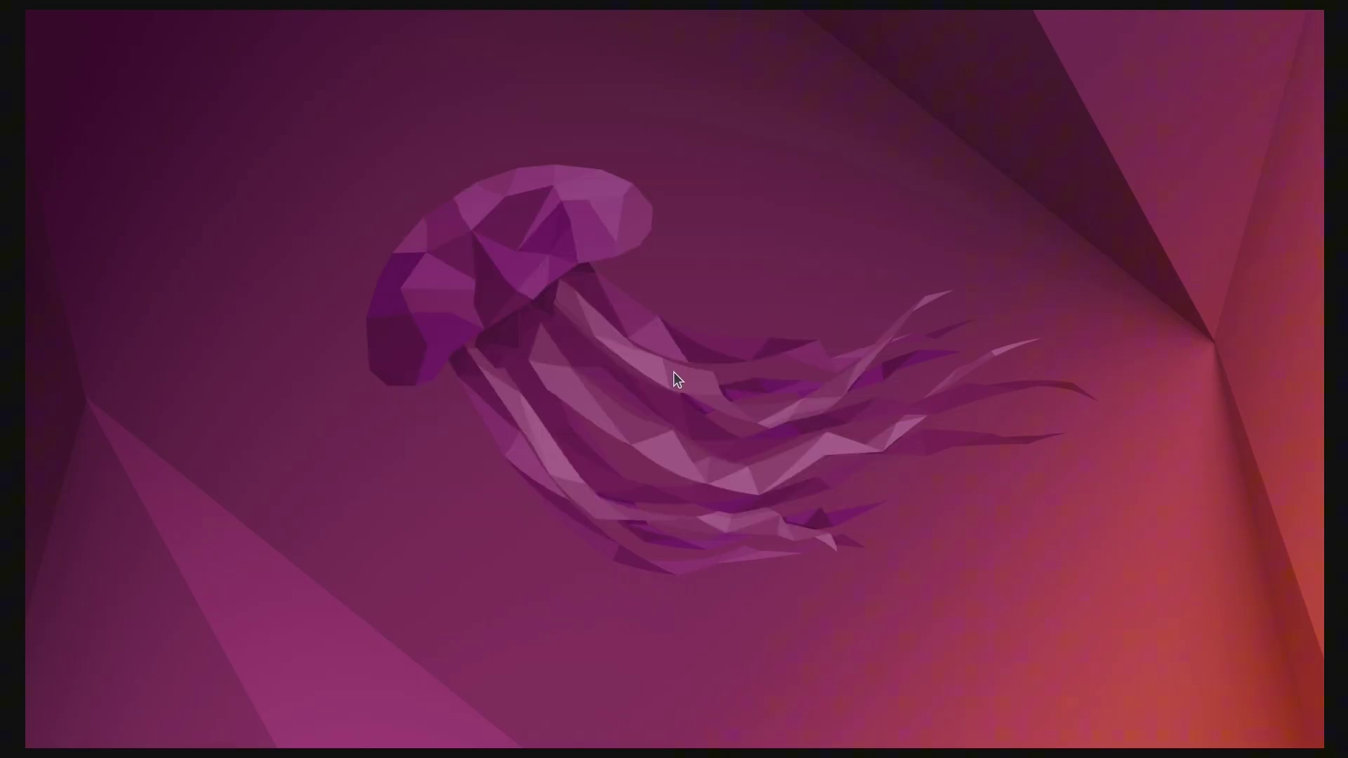
key("super")
type("imager")
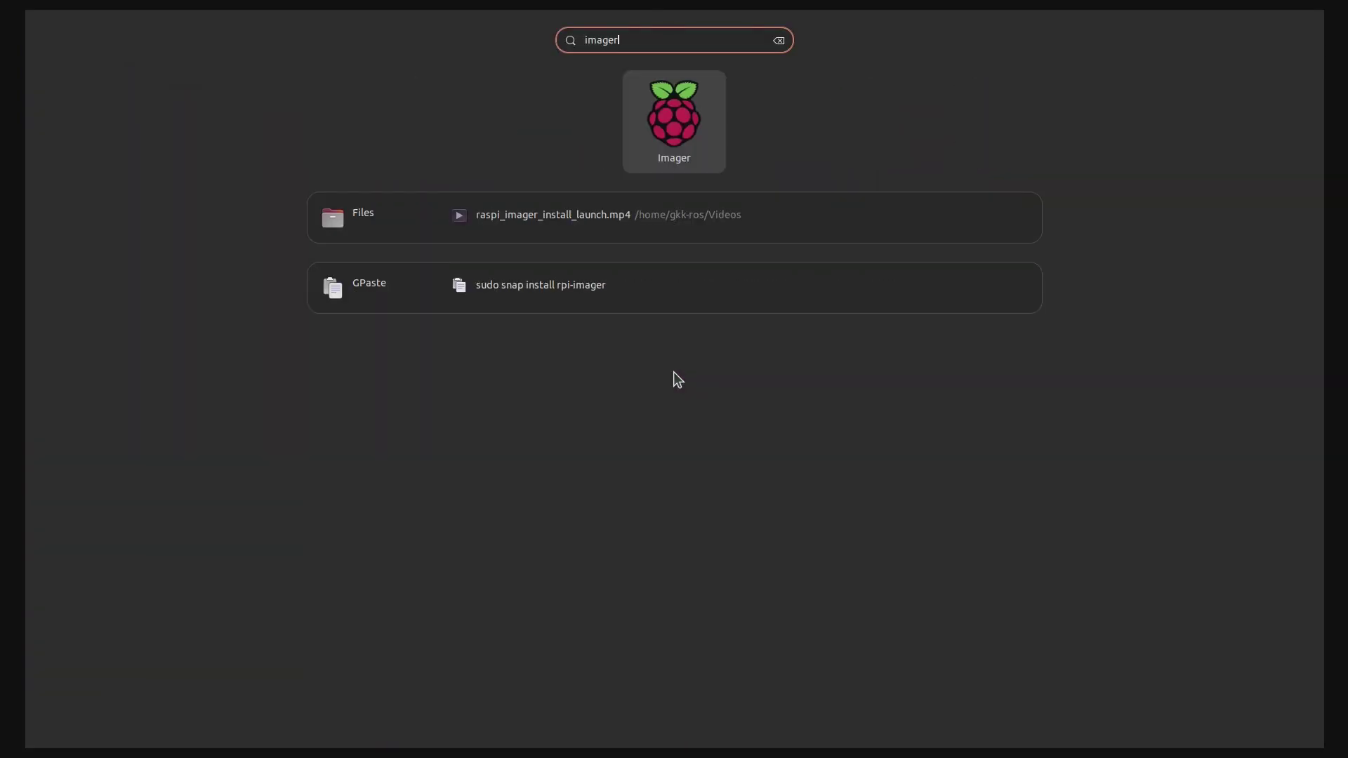
key("super")
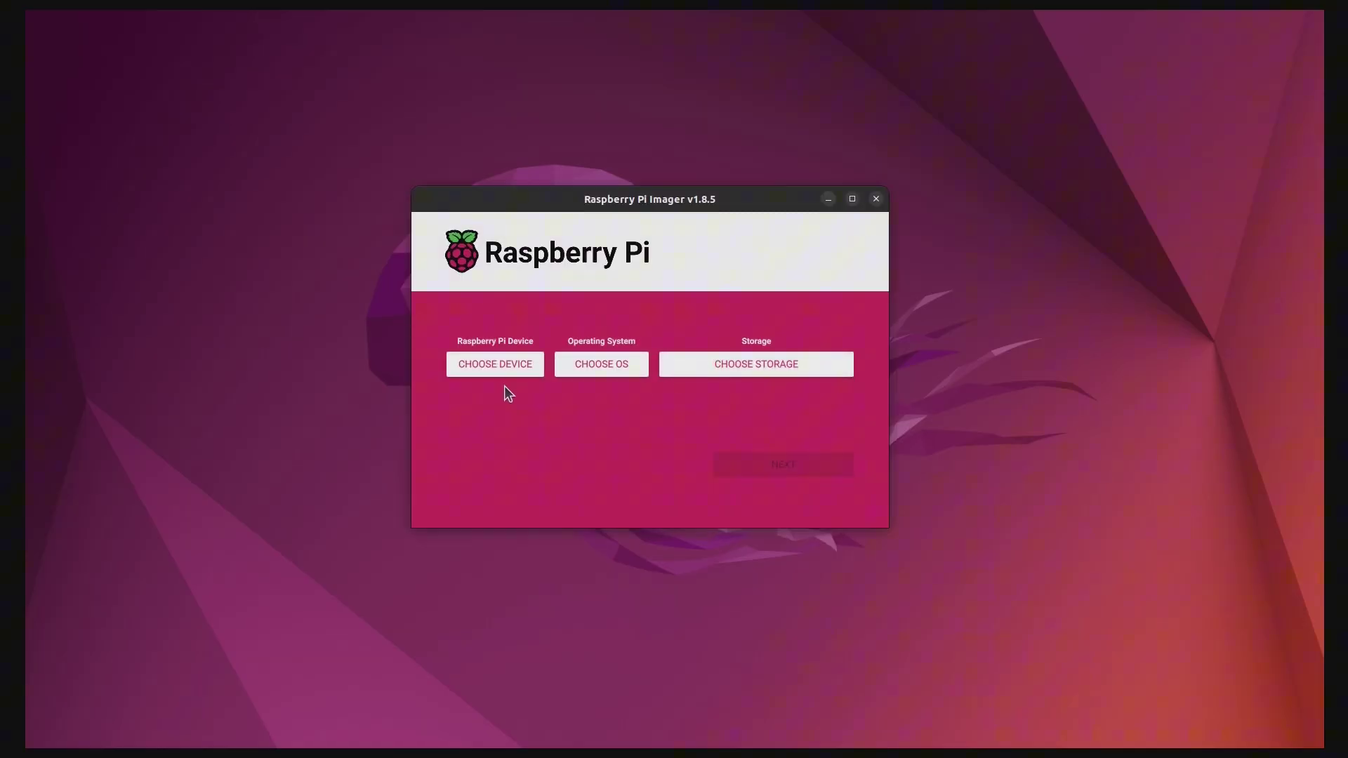
Choose Raspberry Pi 4 from the device list
left_click(494, 364)
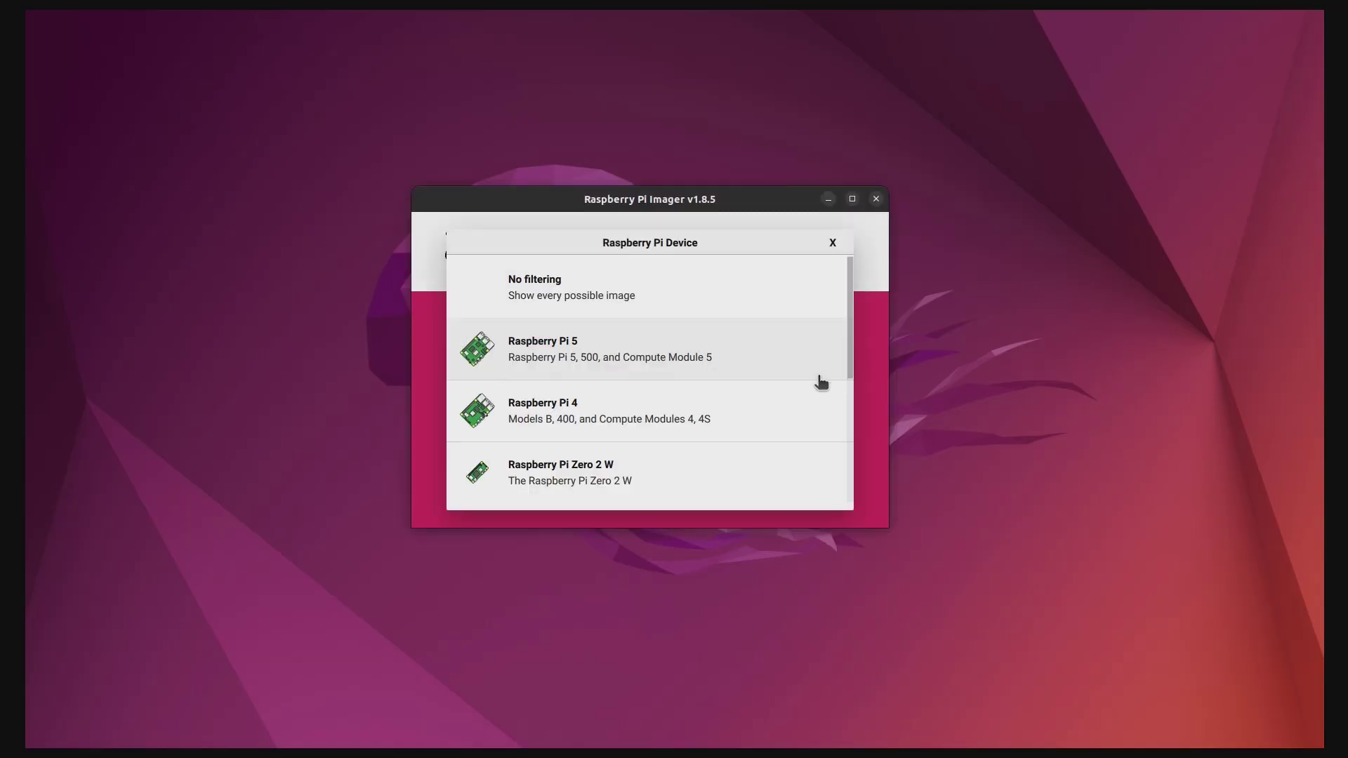
key("Down")
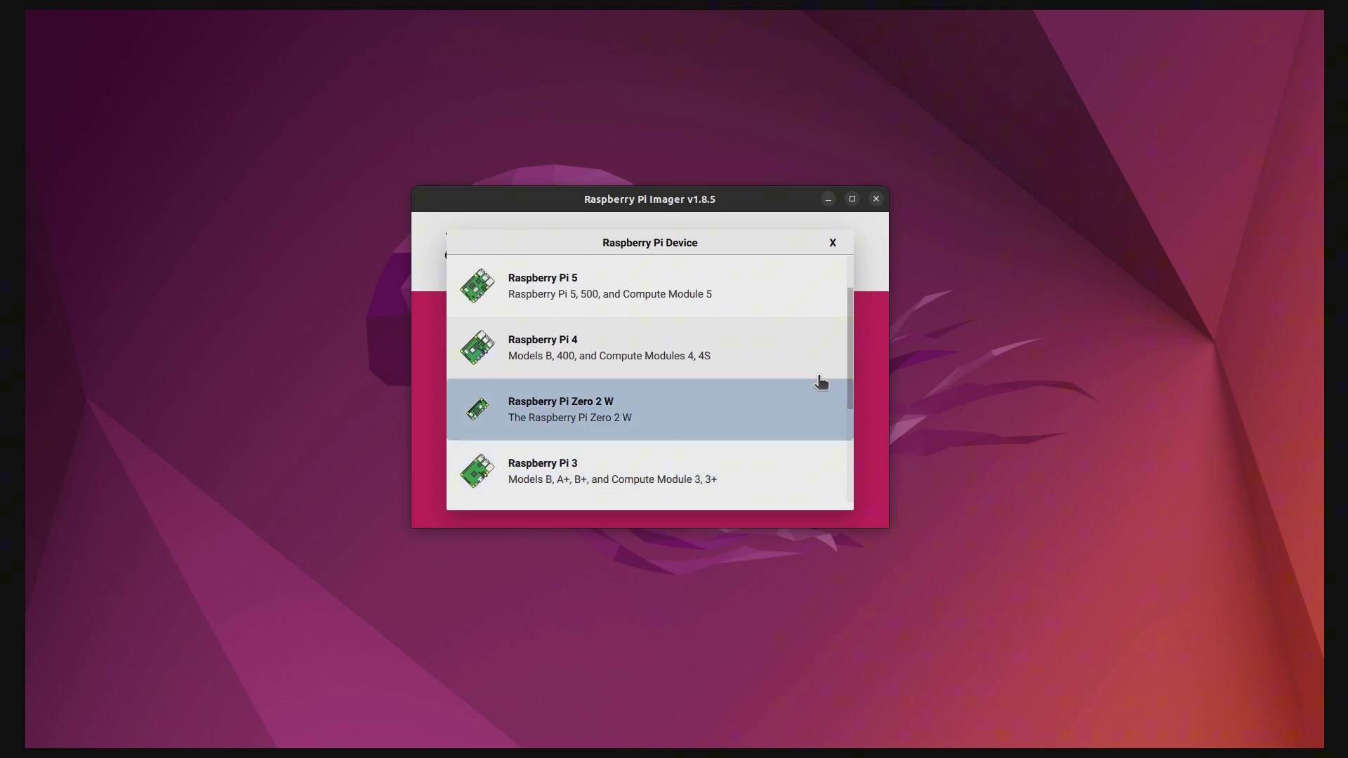
key("Up")
left_click(808, 356)
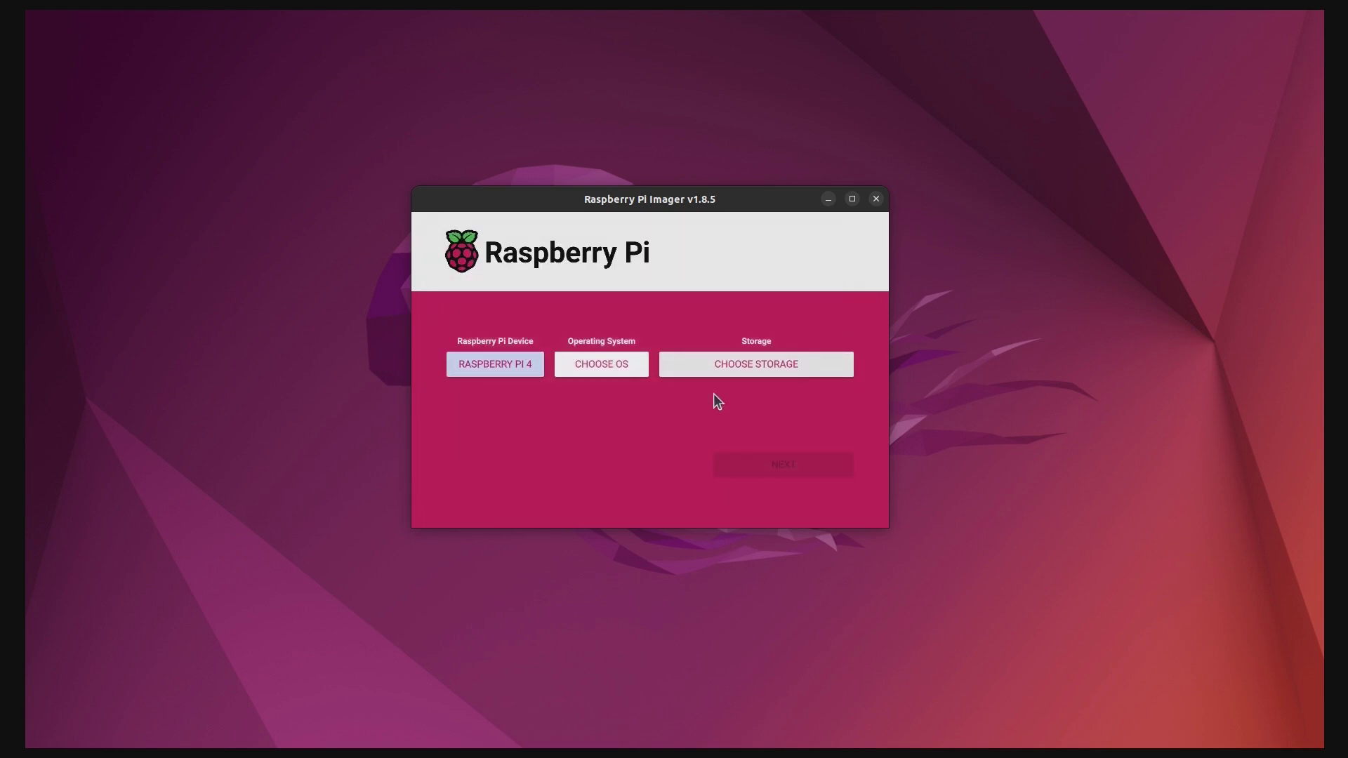
Choose Ubuntu Server 22.04.5 LTS (64-bit) under Other general-purpose OS > Ubuntu
left_click(604, 365)
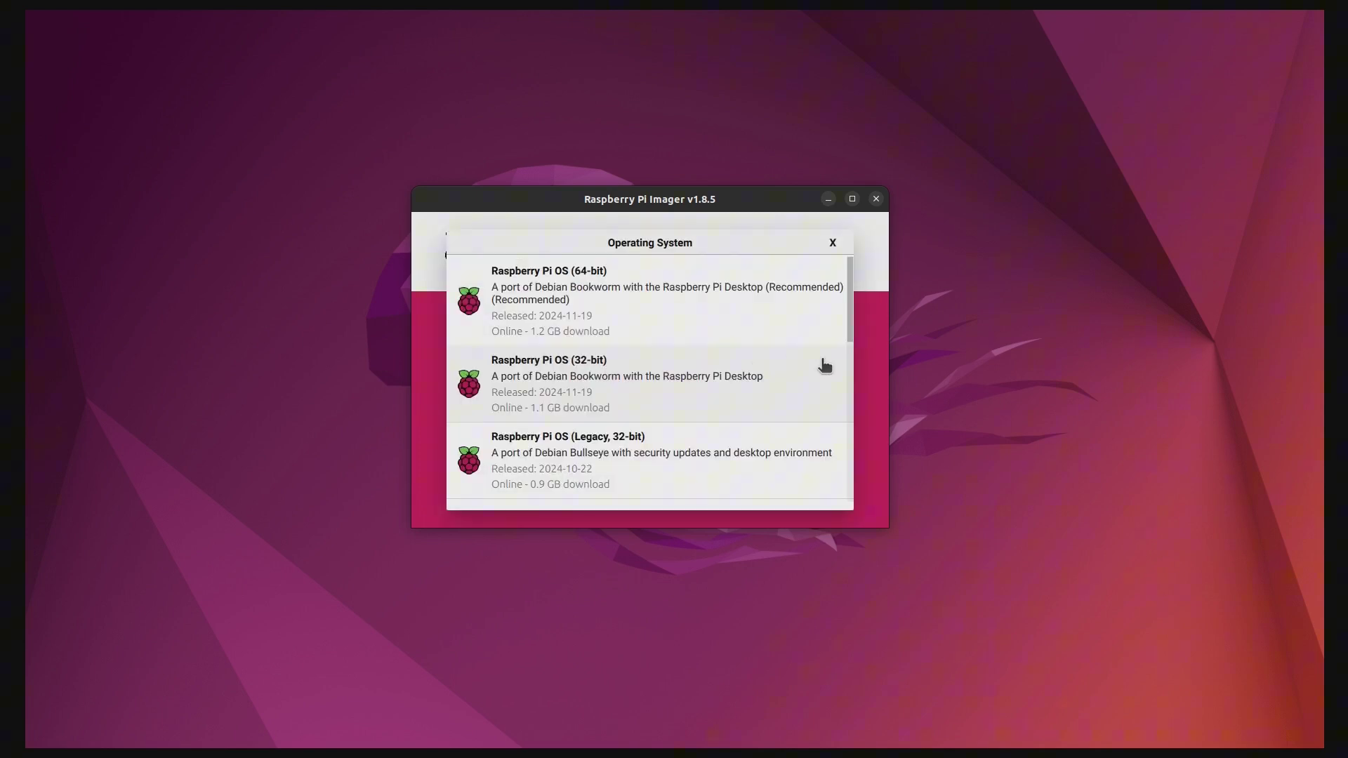
key("Down")
key("Down")
key("Down")
key("Down")
key("Down")
key("Down")
key("Down")
key("Down")
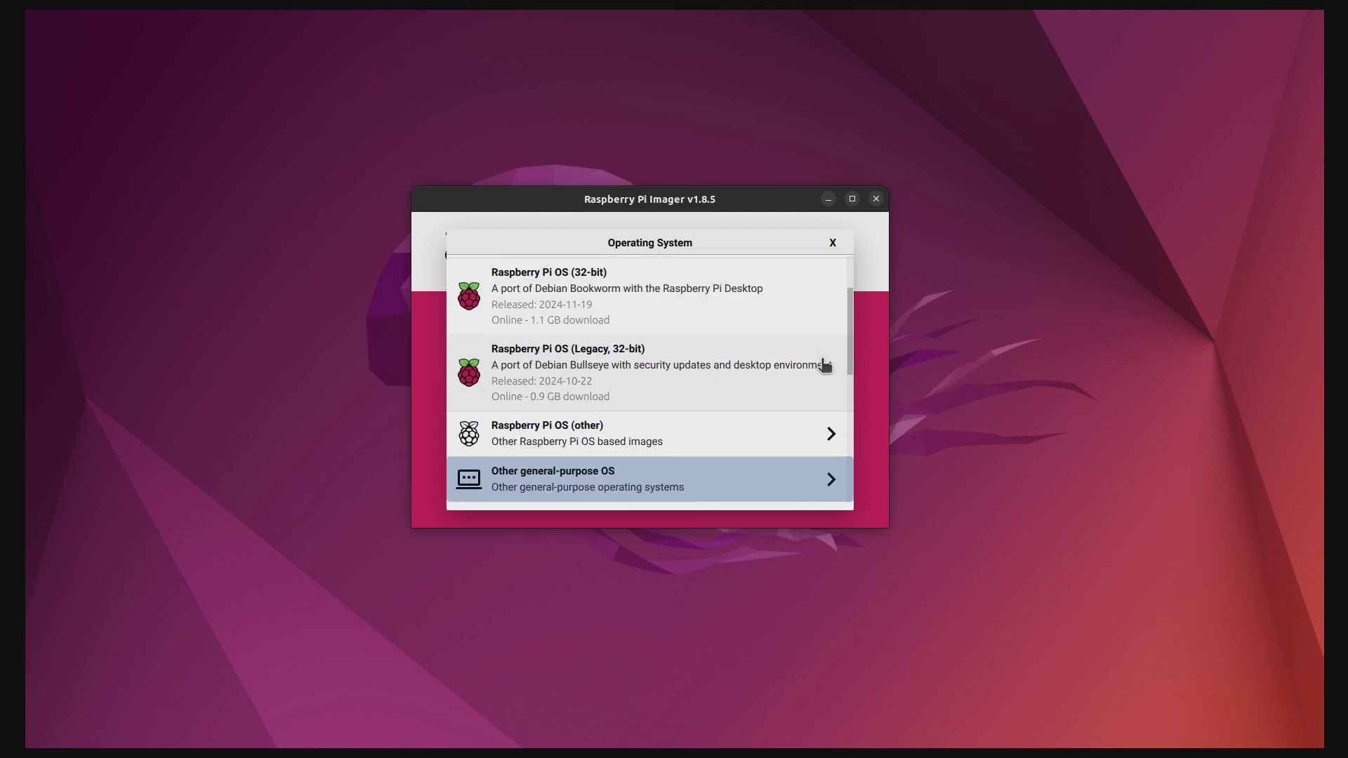
key("Up")
key("Up")
key("Up")
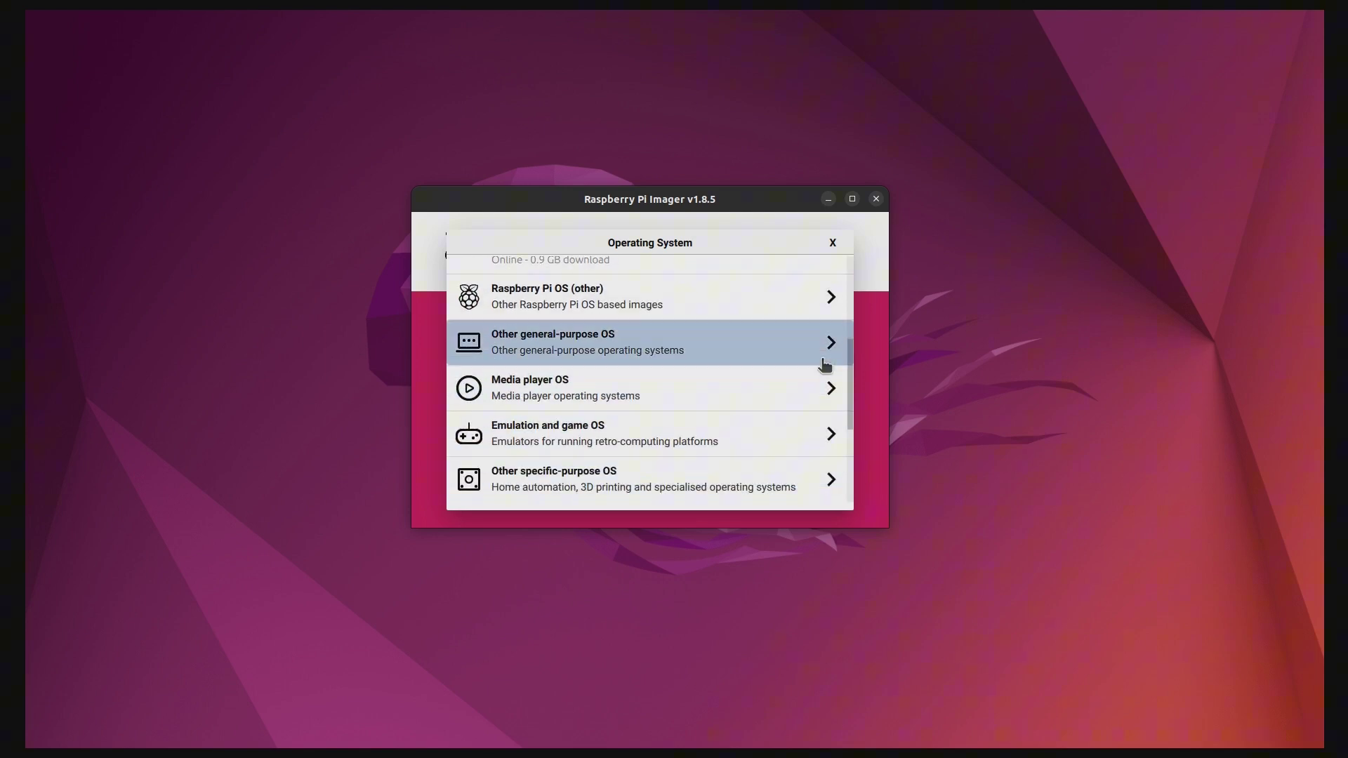
key("Return")
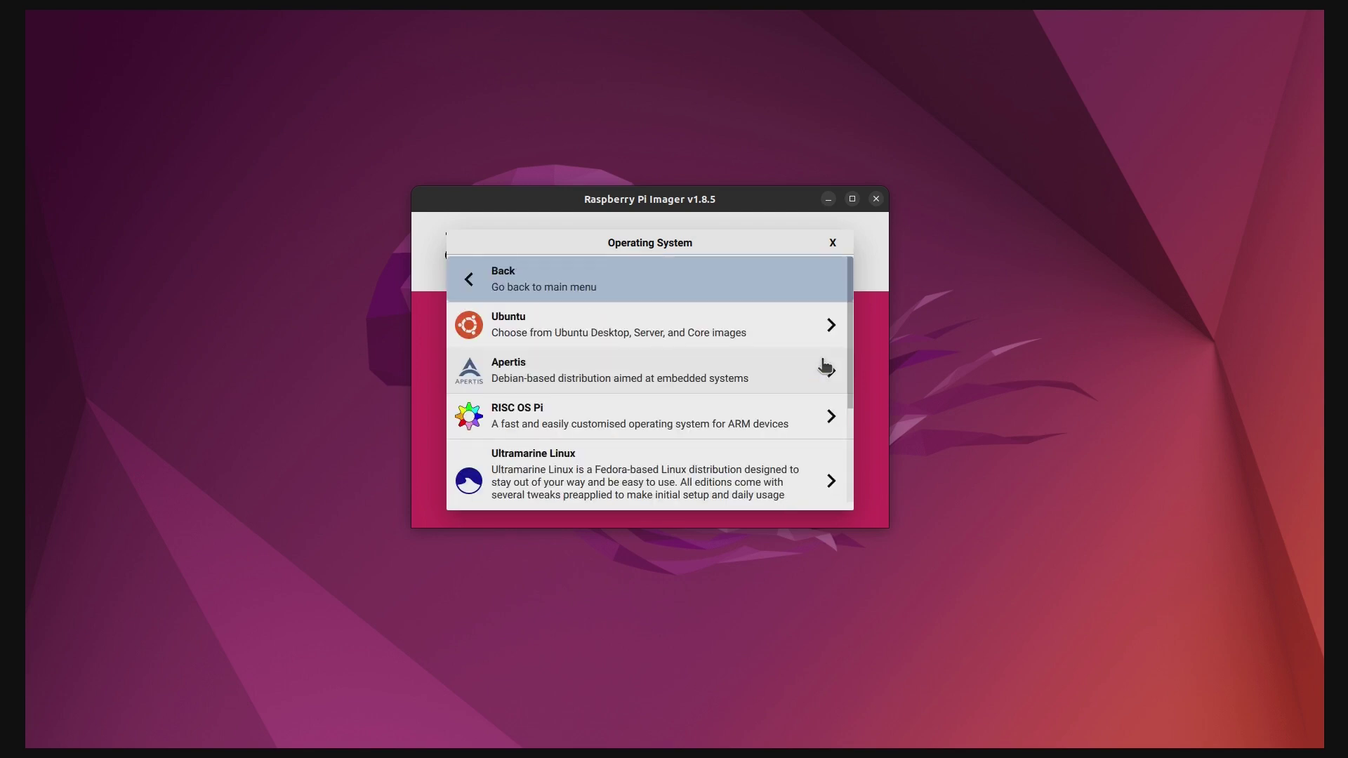
key("Down")
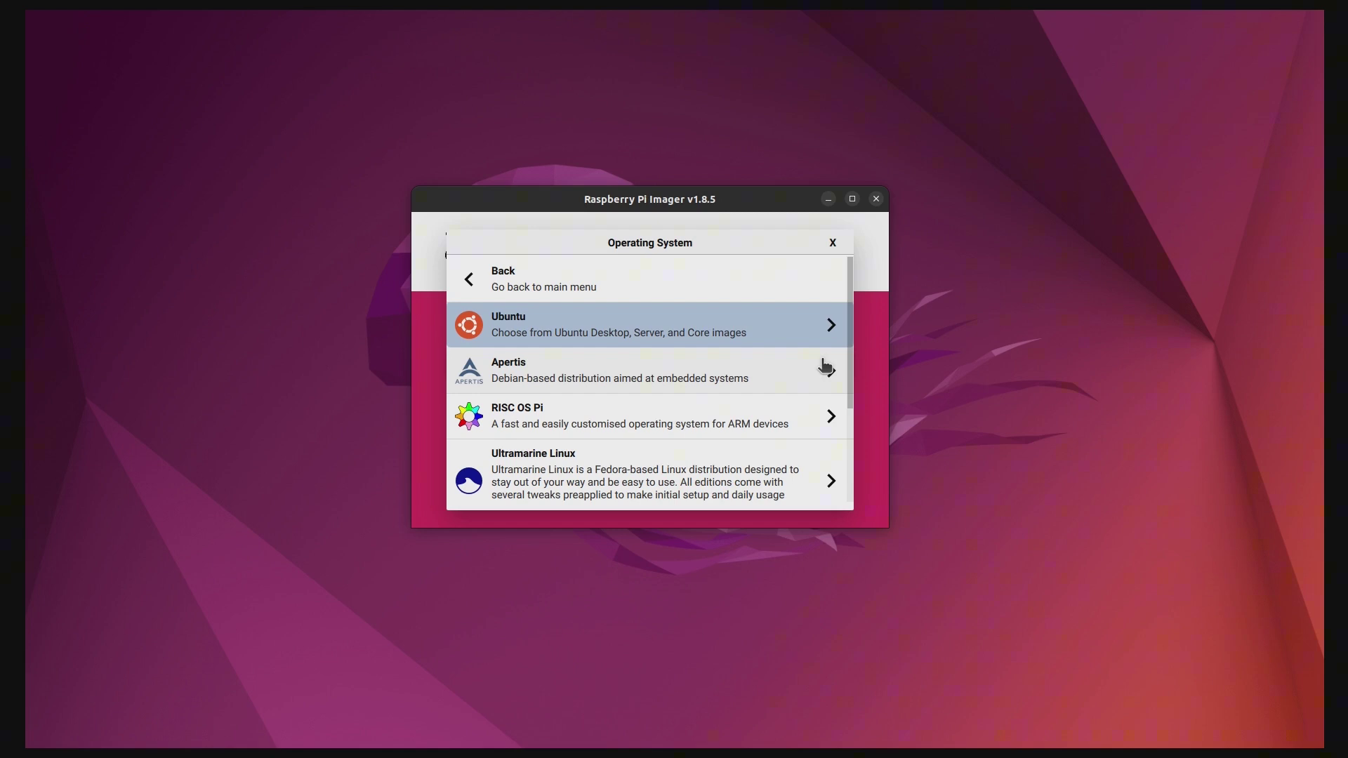
key("Return")
key("Down")
key("Down")
key("Down")
key("Down")
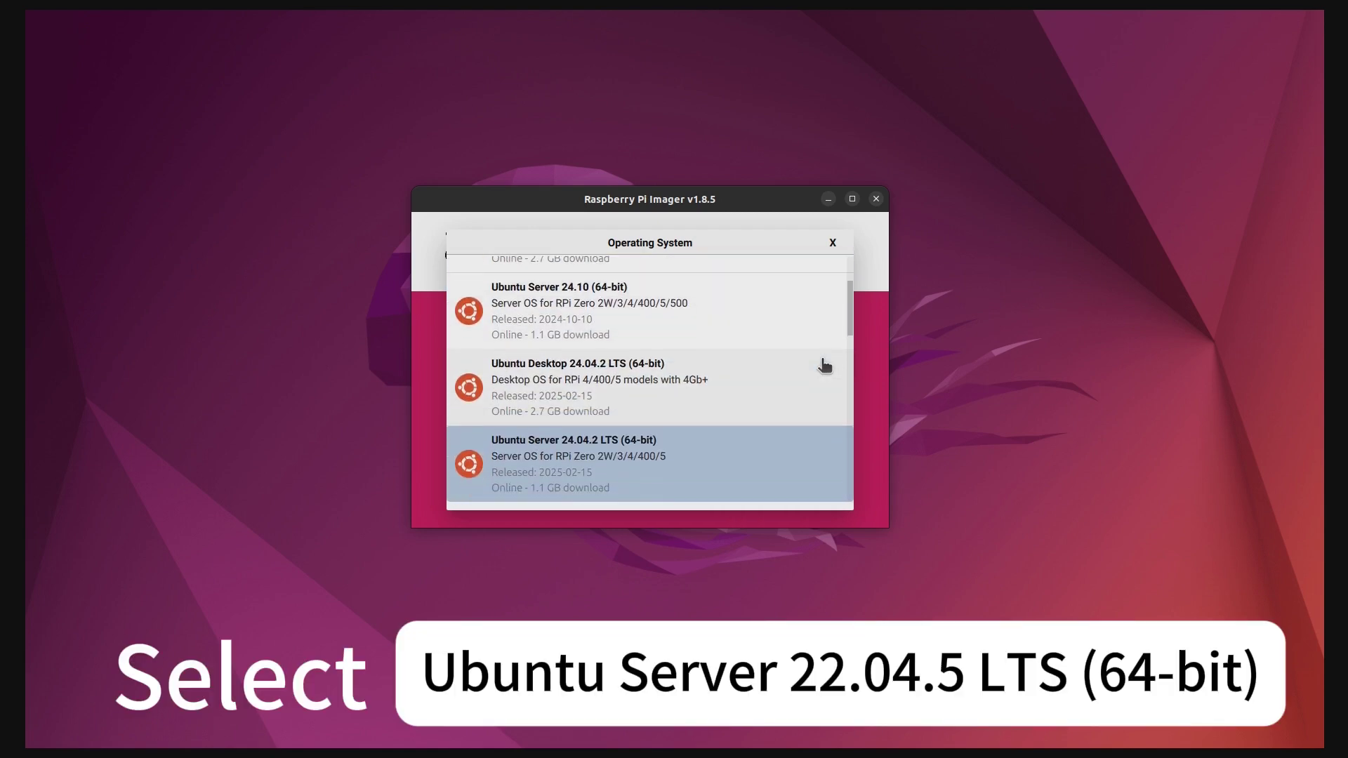
key("Down")
key("Down")
key("Down")
key("Down")
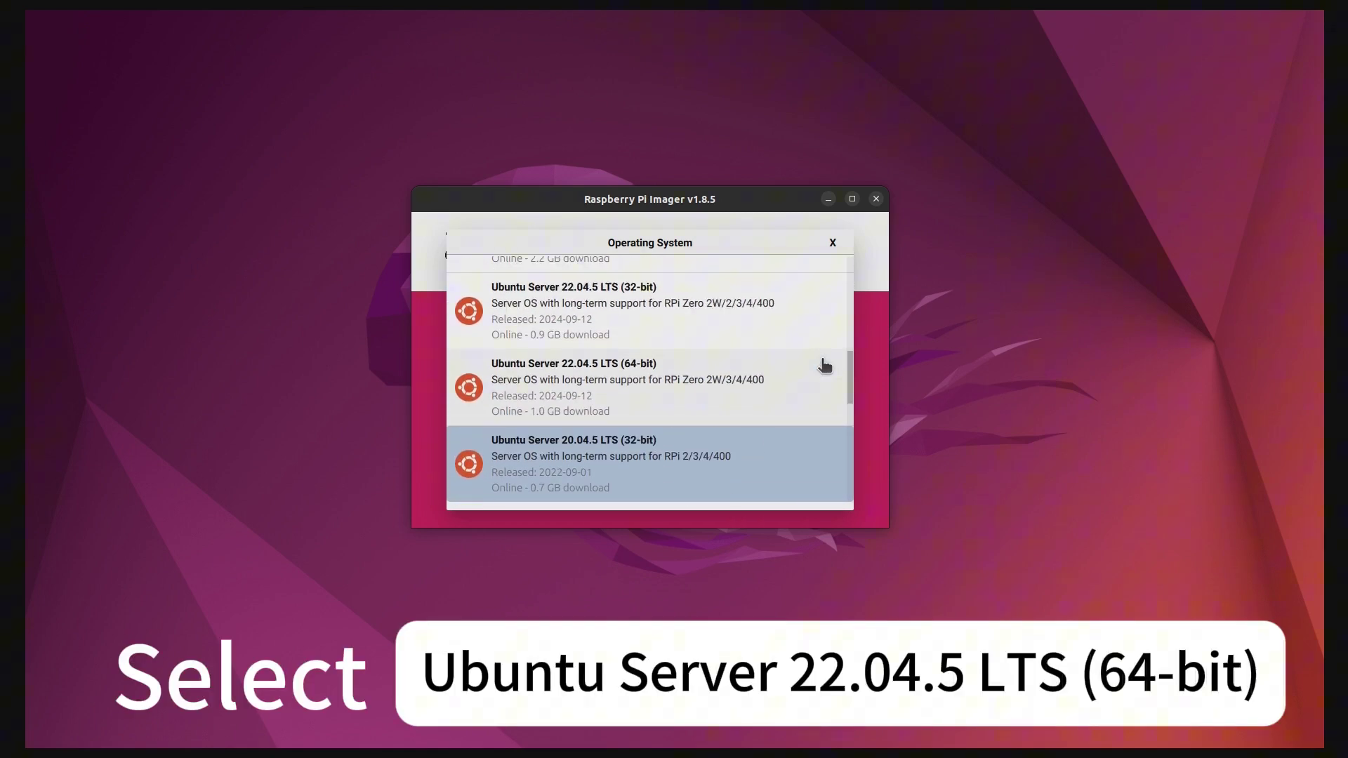
key("Up")
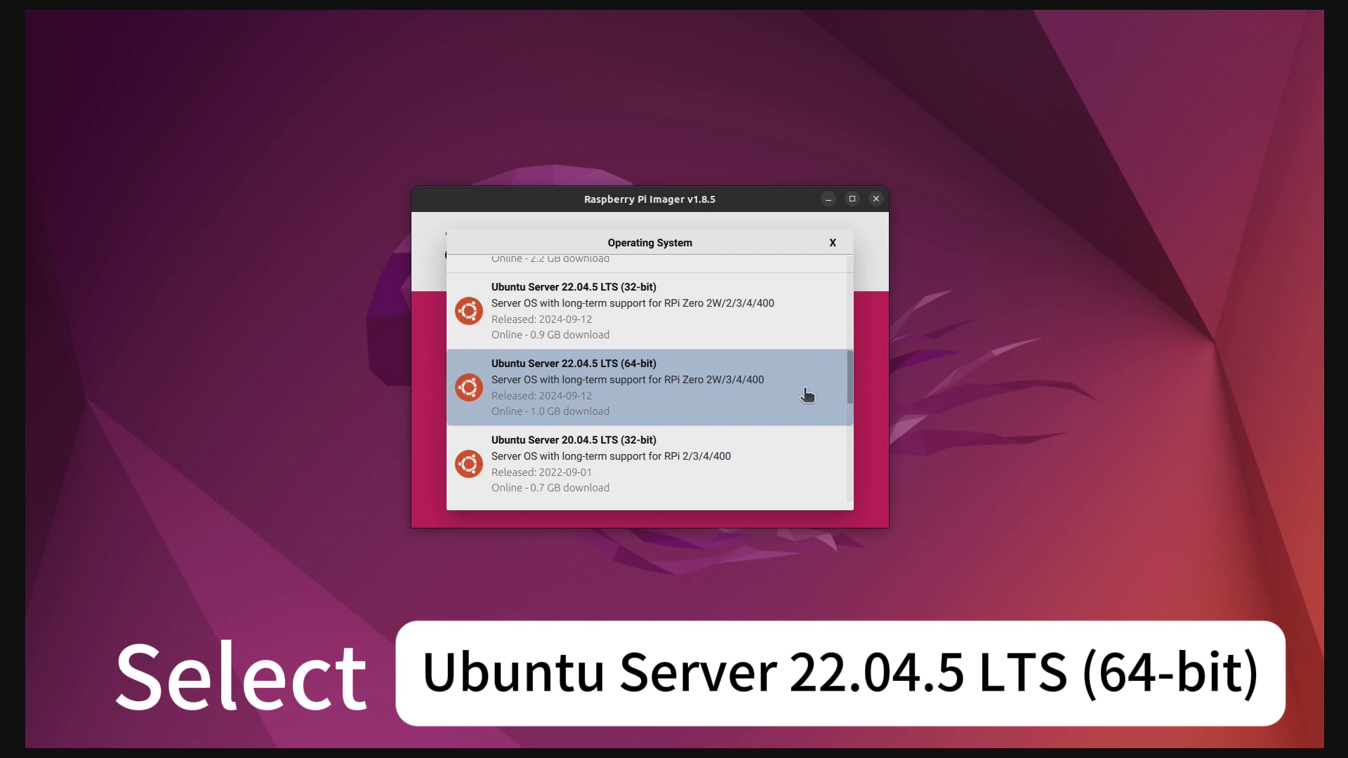
left_click(808, 395)
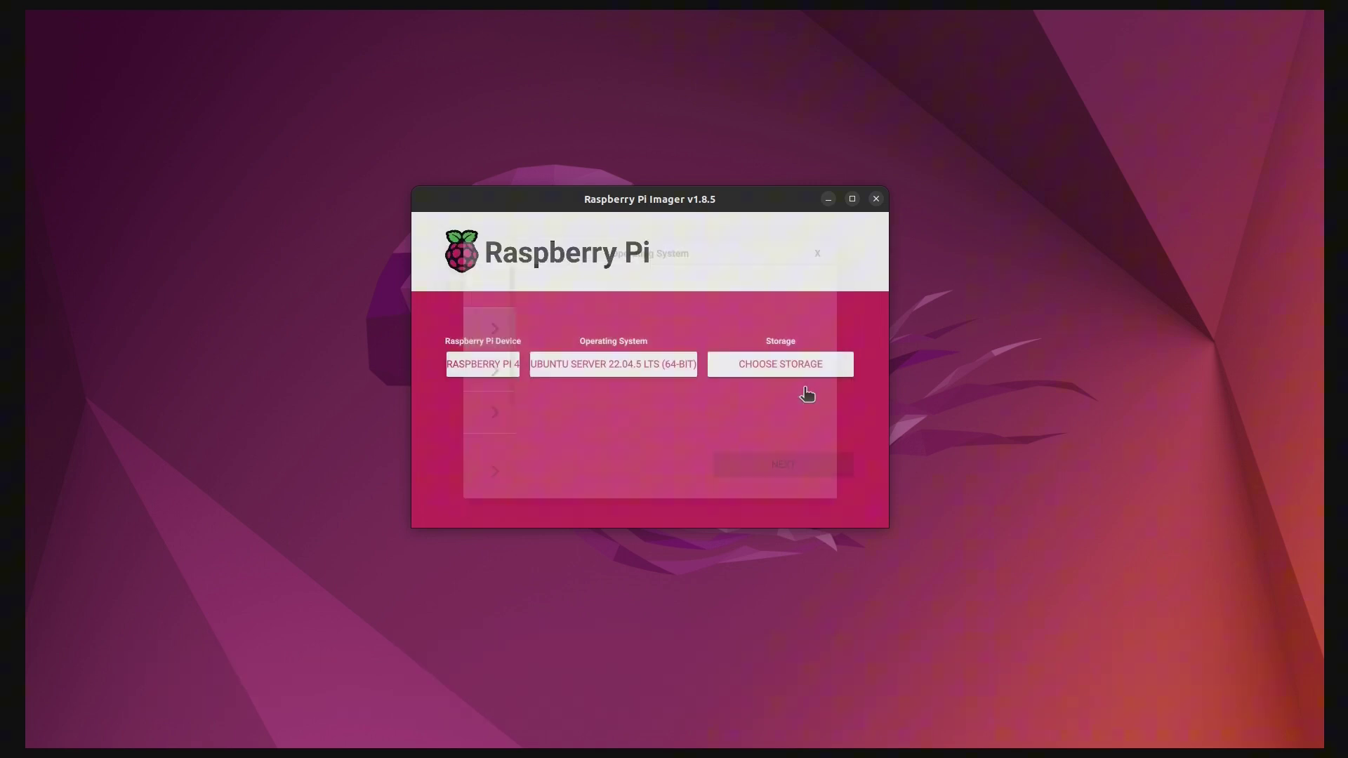
Select the 31.9 GB Mass Storage Device as storage and continue with NEXT
left_click(777, 363)
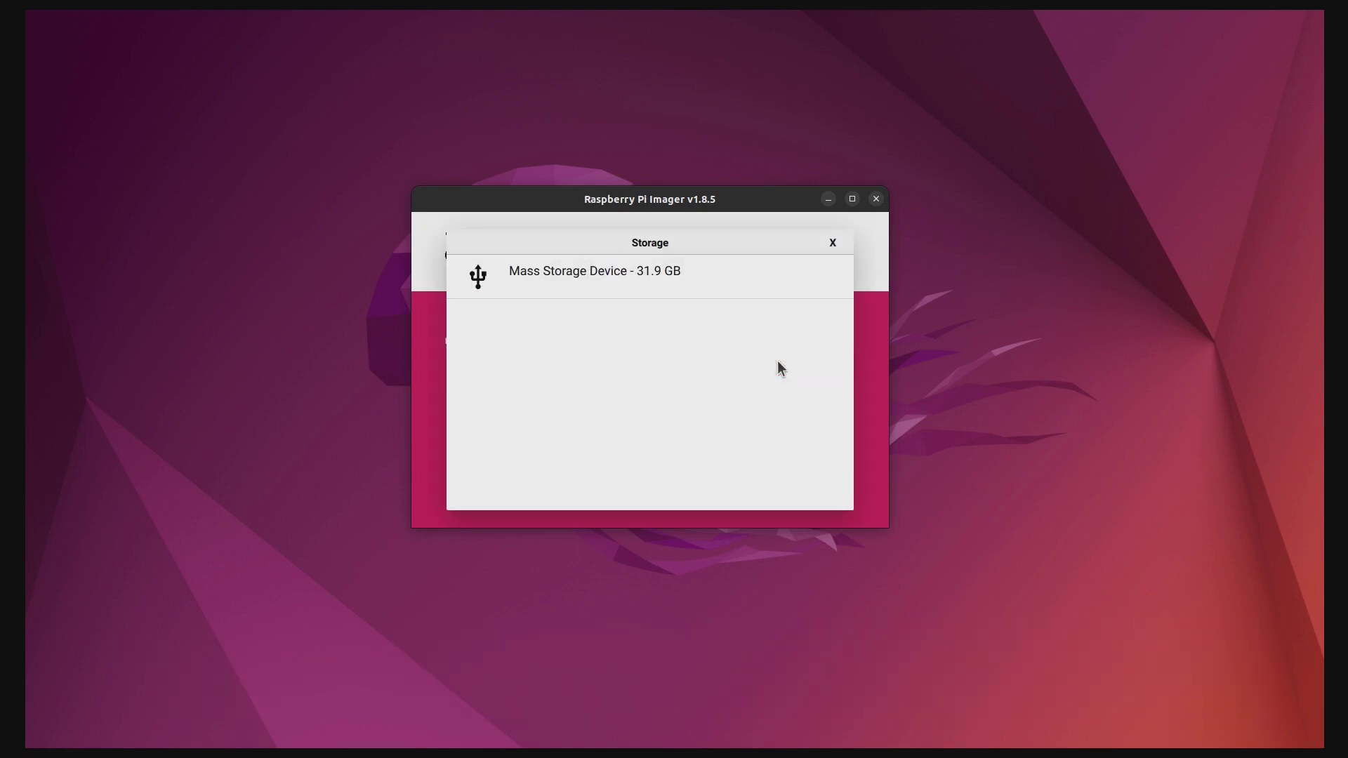
left_click(590, 285)
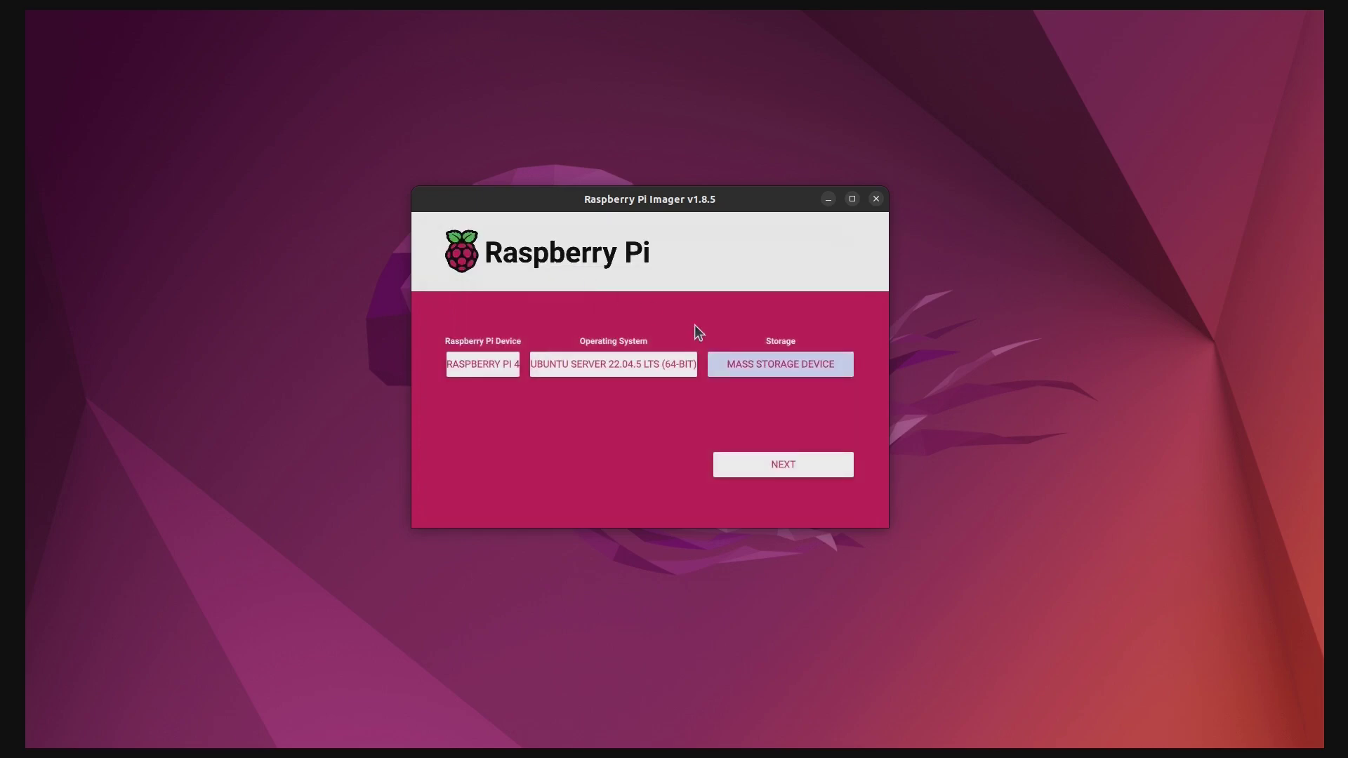
left_click(781, 462)
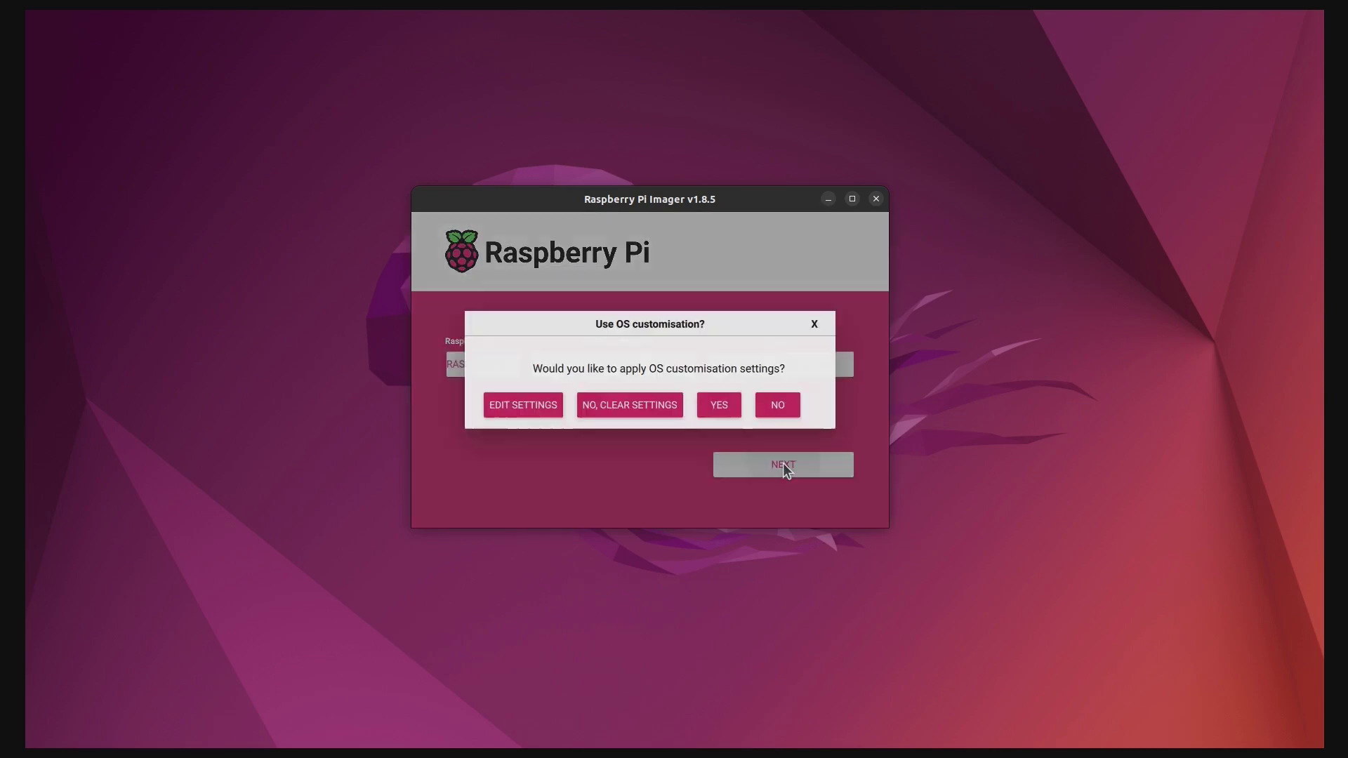
Open the OS customisation settings and replace the user password with a new one
left_click(521, 407)
left_click_drag(1116, 194, 668, 193)
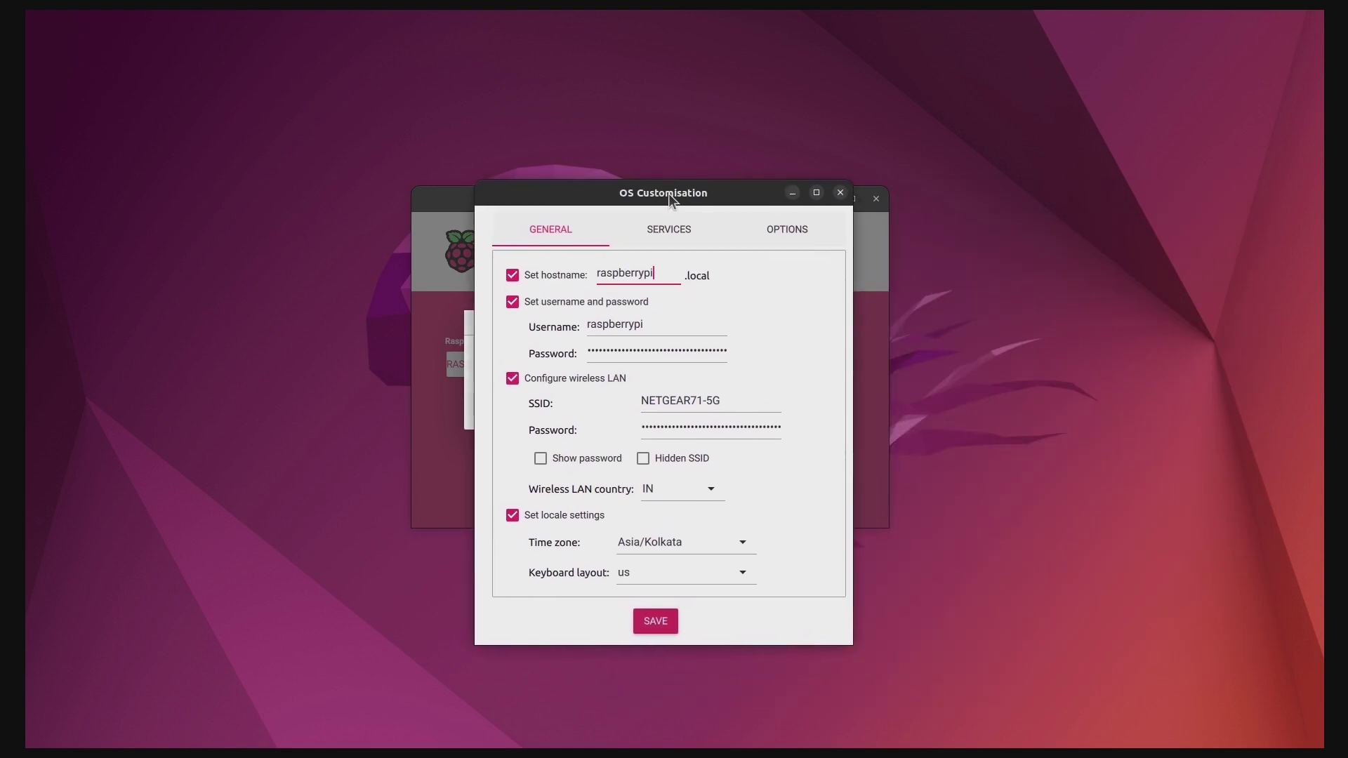
double_click(668, 273)
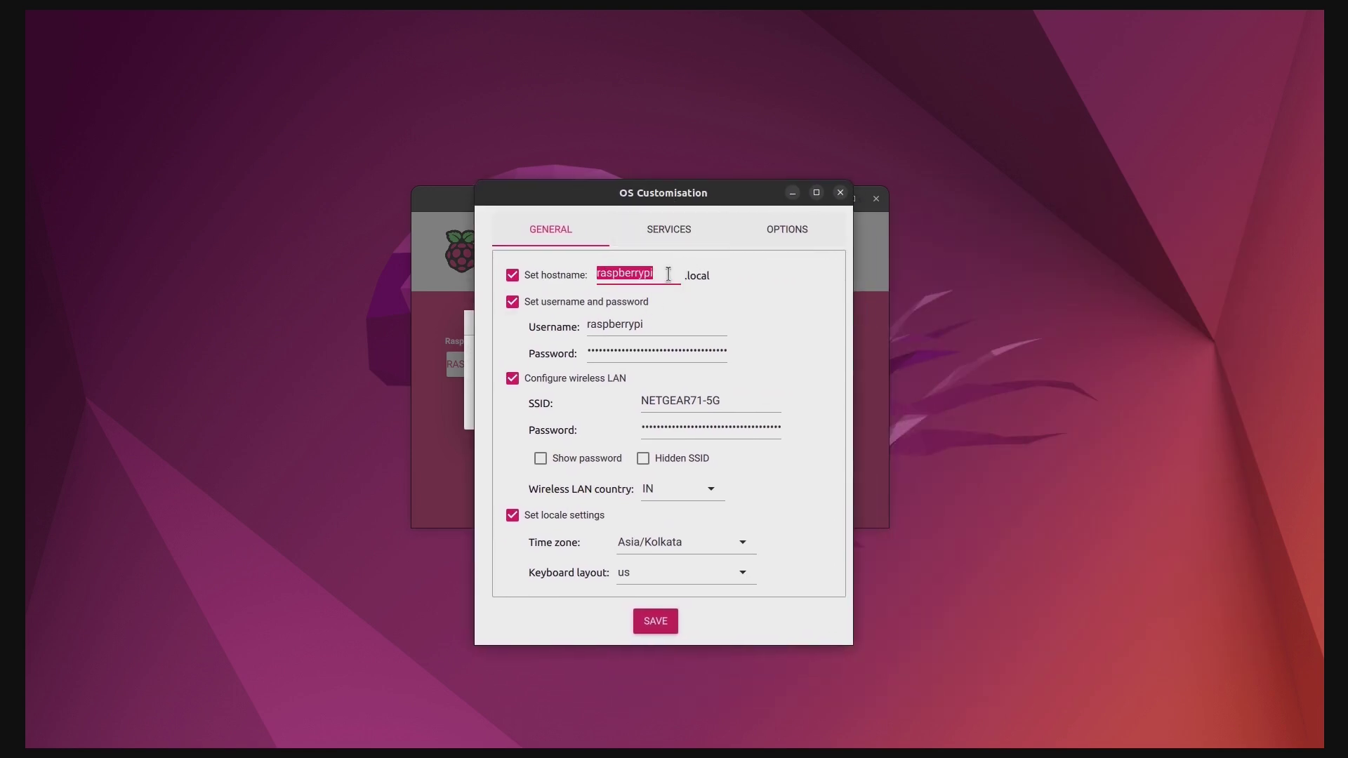
double_click(657, 326)
left_click(645, 349)
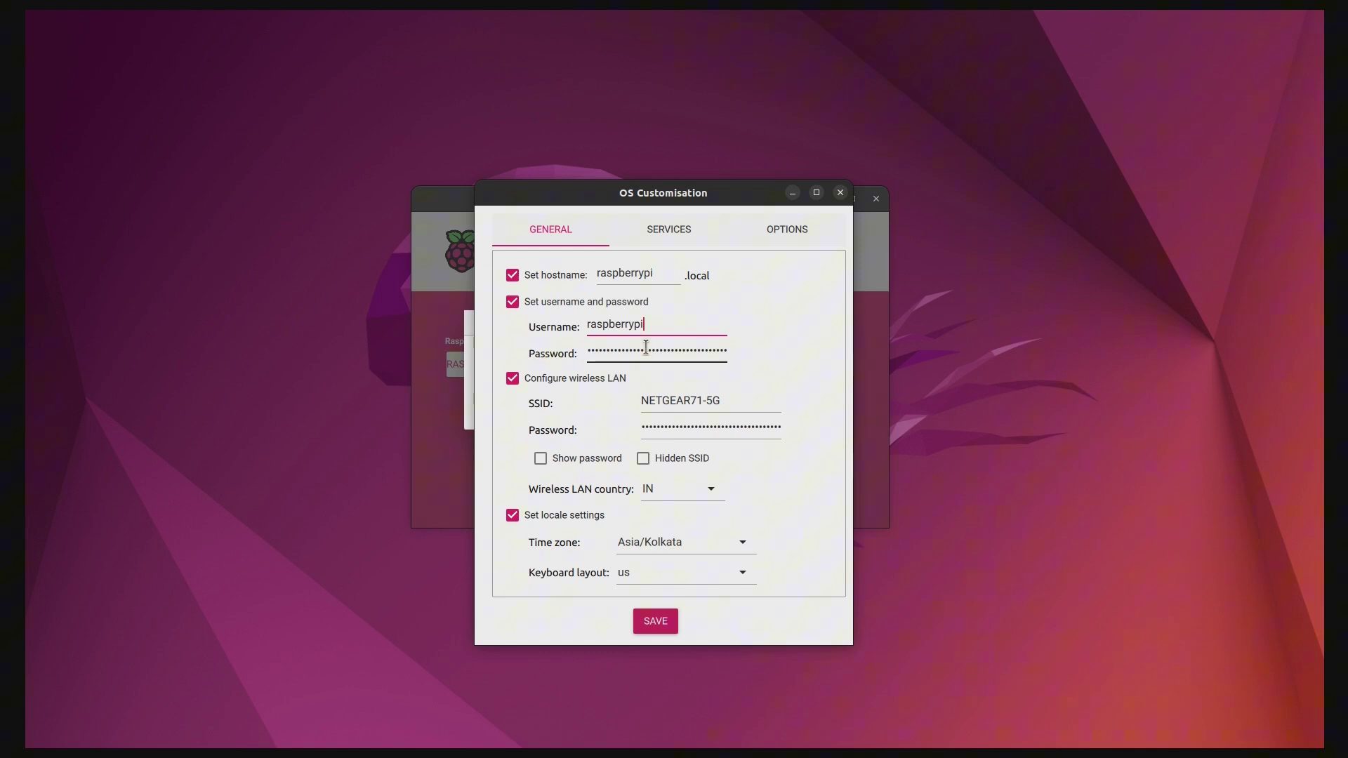
key("ctrl+a")
key("BackSpace")
type("raspberrypi")
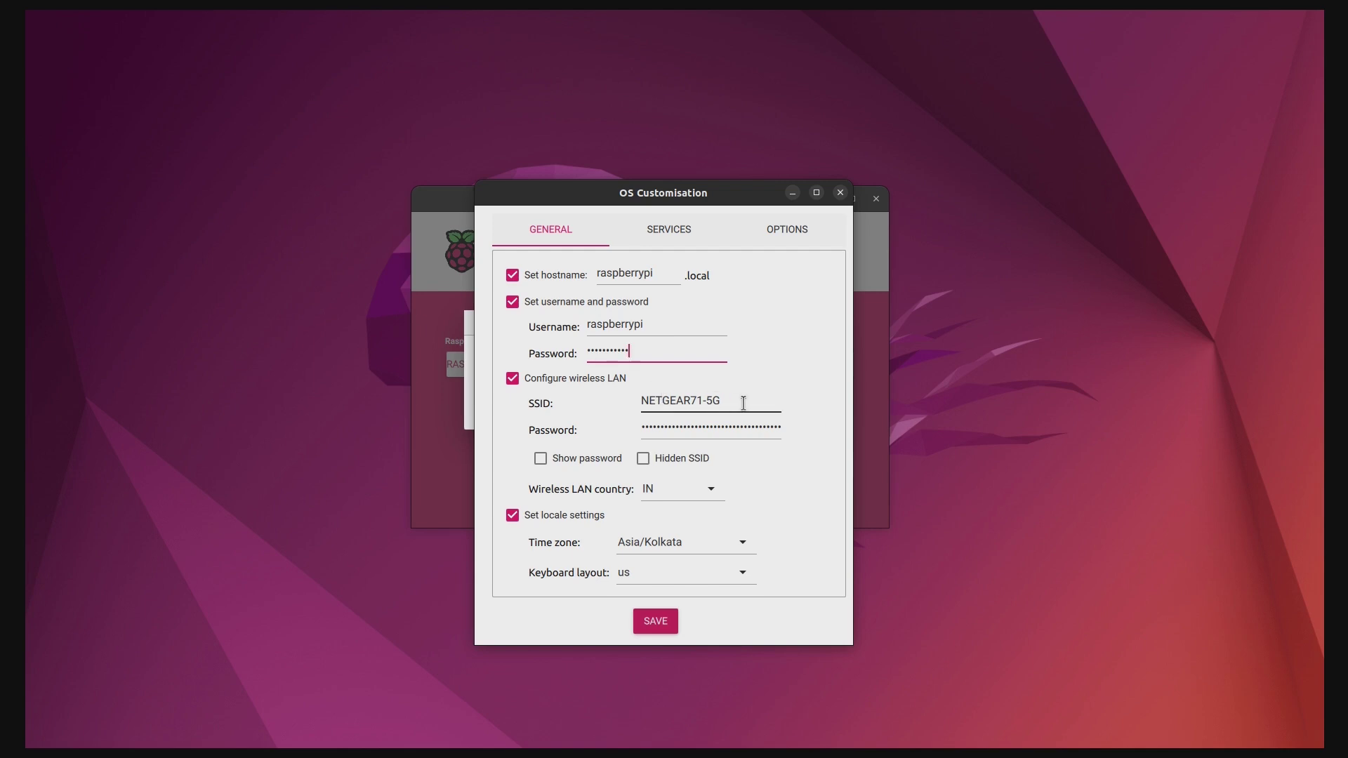
Replace the saved Wi‑Fi password with a new one
left_click(697, 428)
key("ctrl+a")
key("BackSpace")
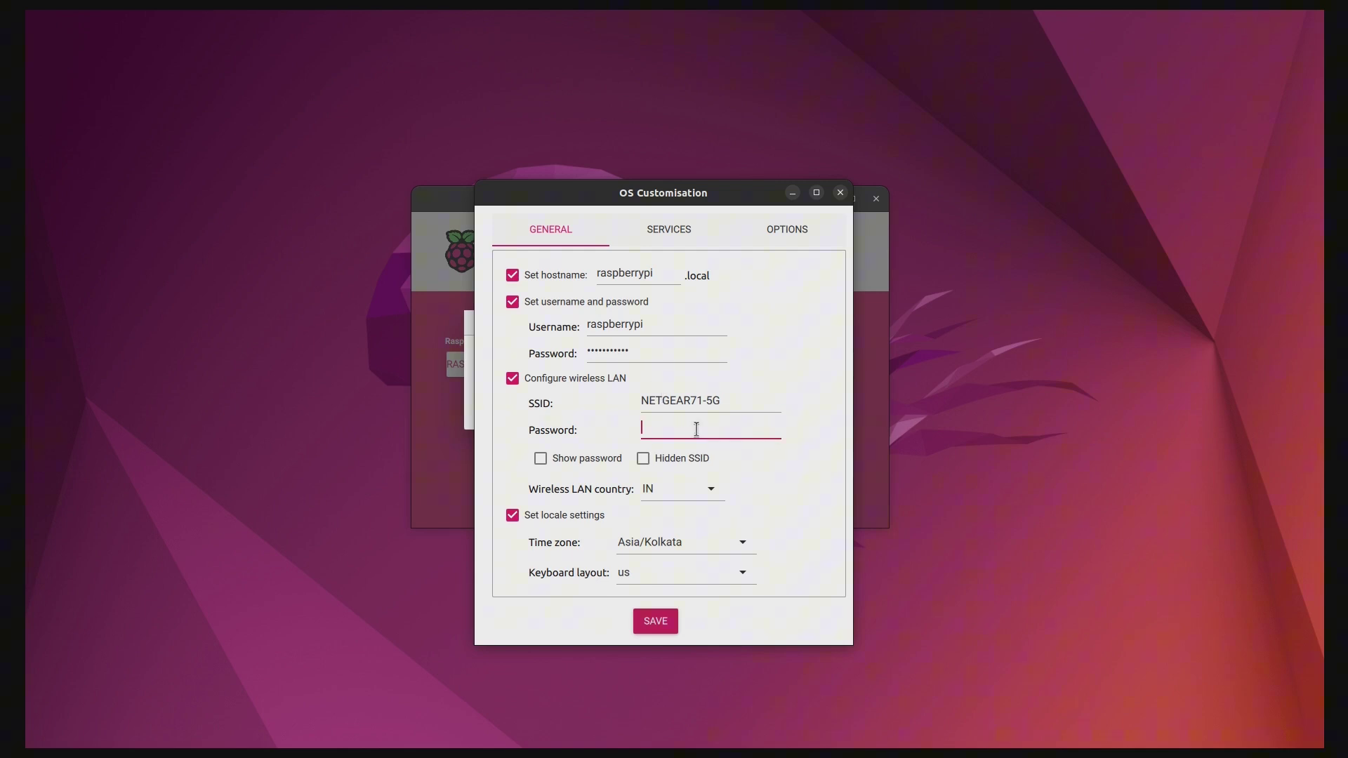
type("•••••••••••••")
Keep wireless country IN, time zone Asia/Kolkata and keyboard layout us
left_click(709, 488)
left_click(684, 233)
left_click(742, 542)
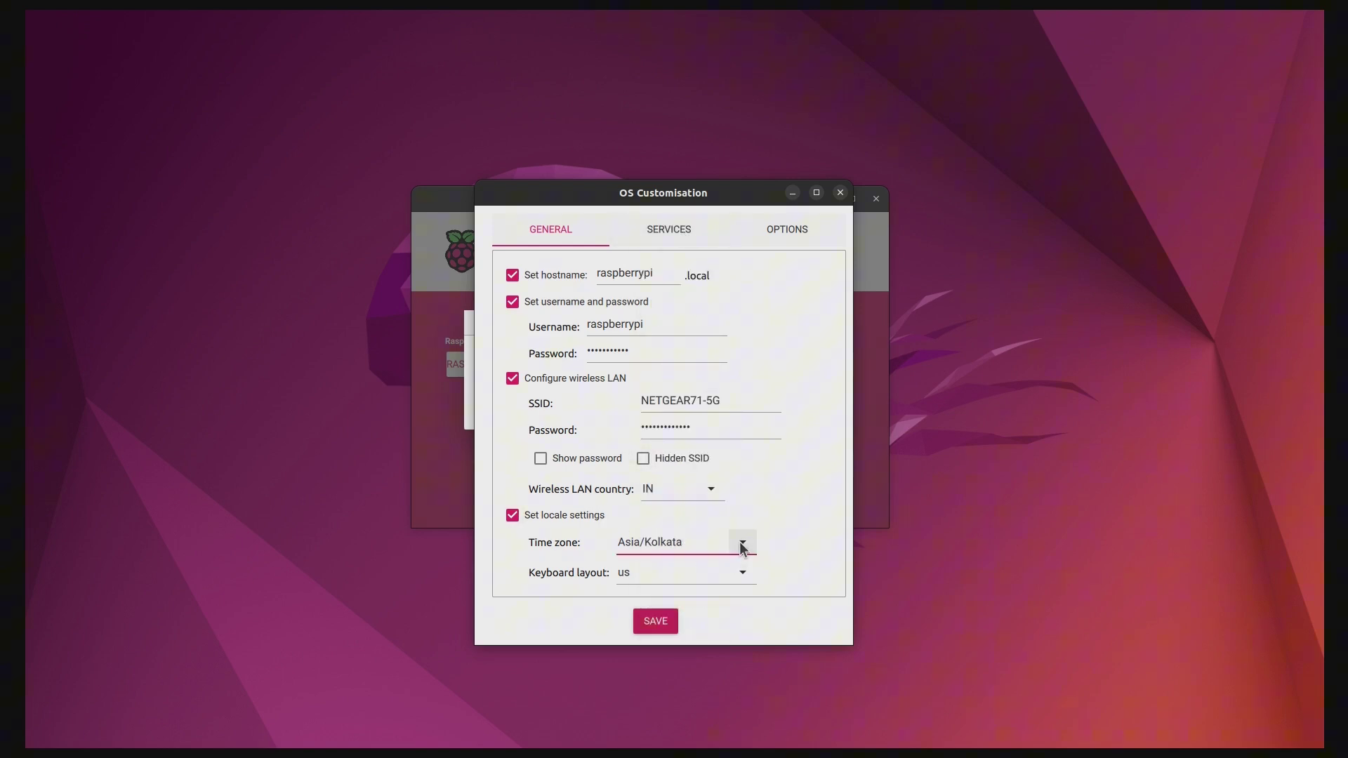
left_click(692, 236)
left_click(742, 572)
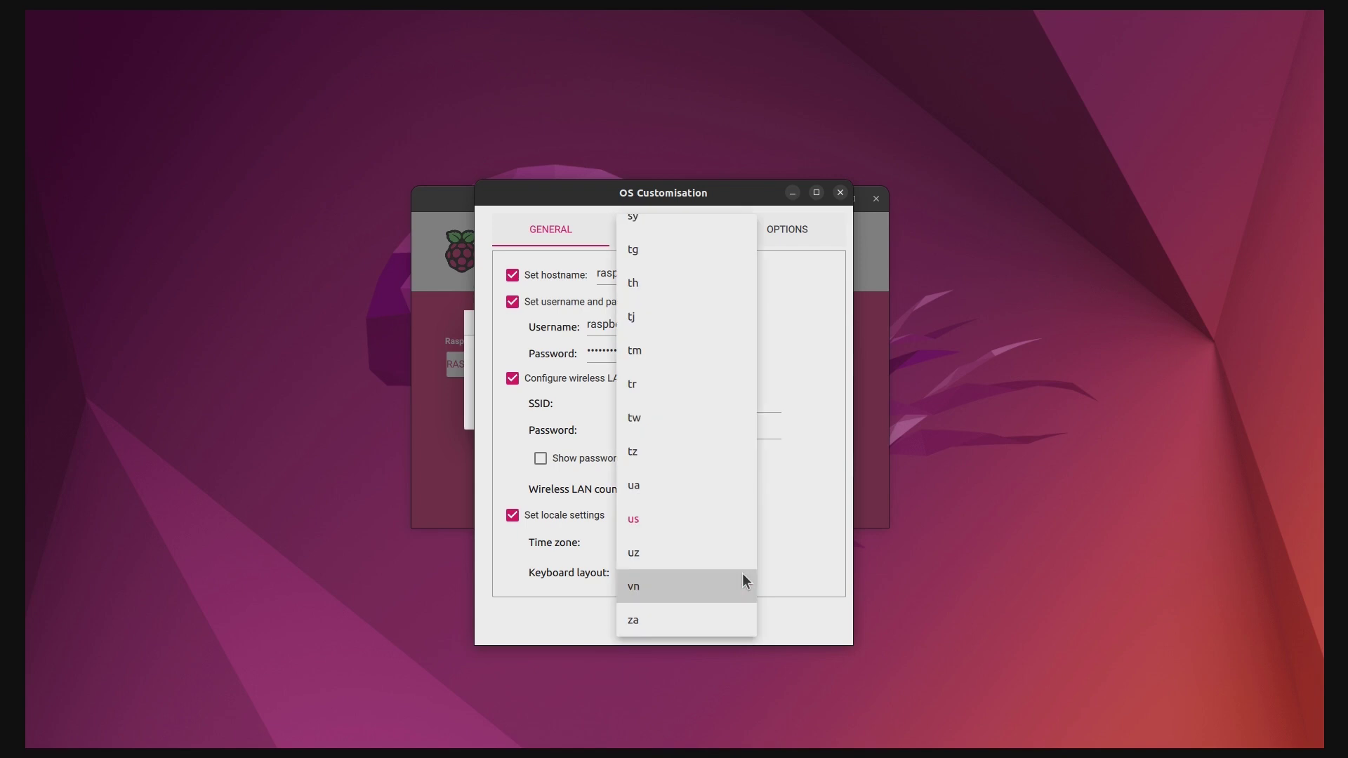
left_click(706, 519)
Review the SSH password login on SERVICES and the OPTIONS tab, then save the customisation
left_click(681, 234)
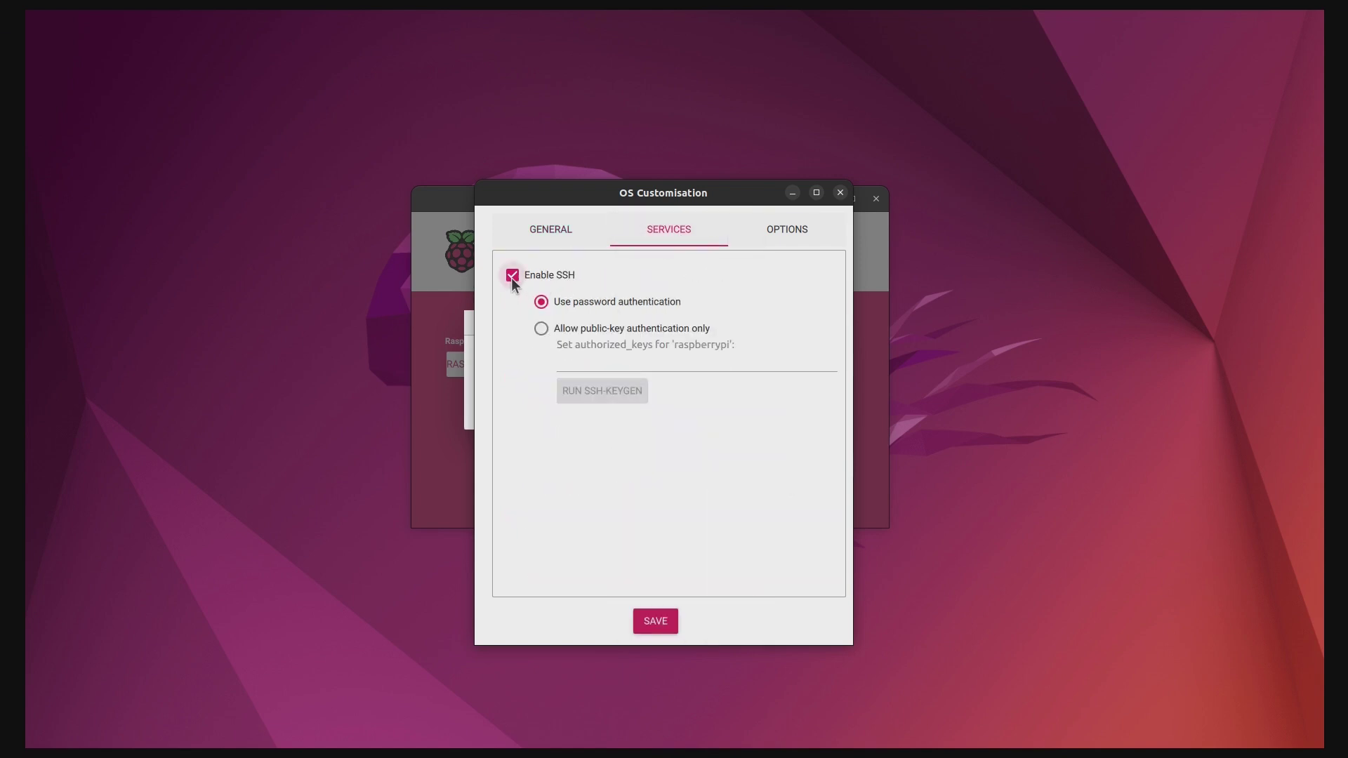
left_click(557, 233)
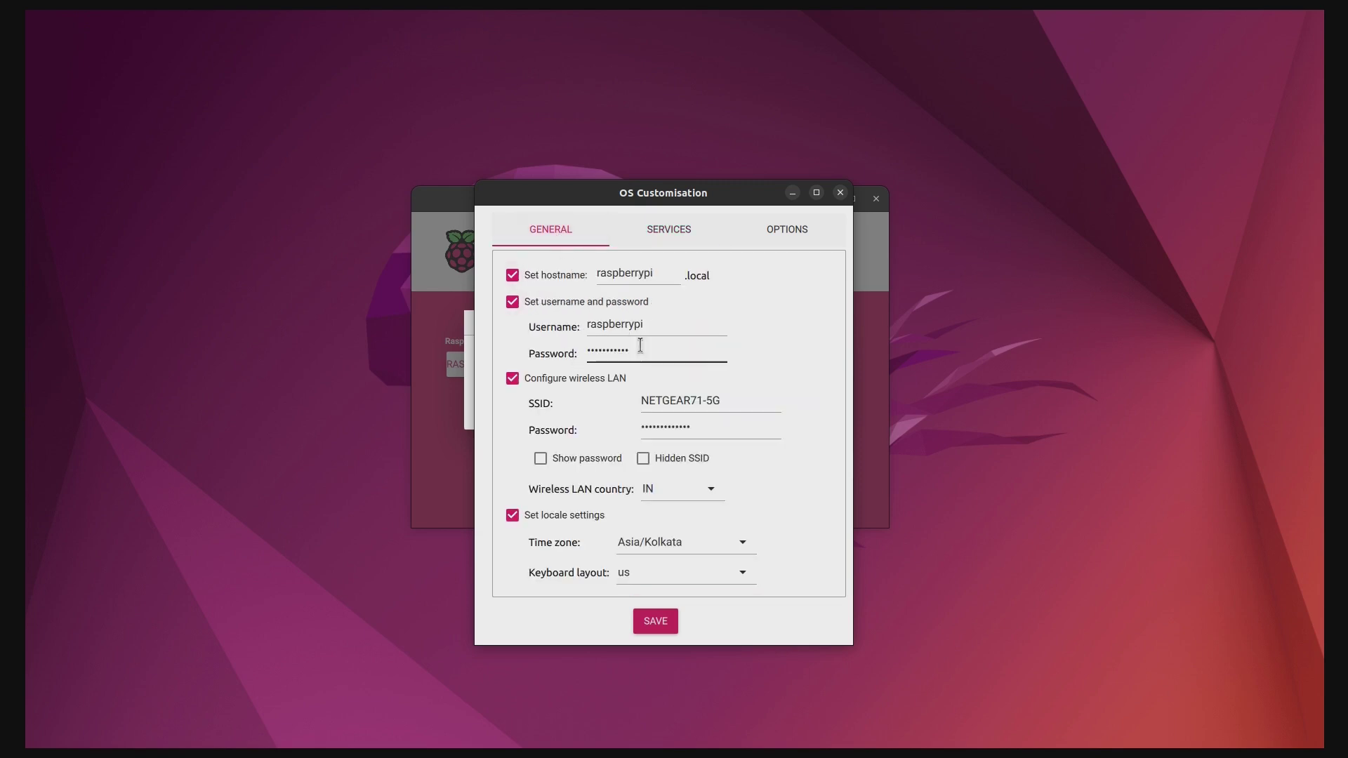
left_click(664, 230)
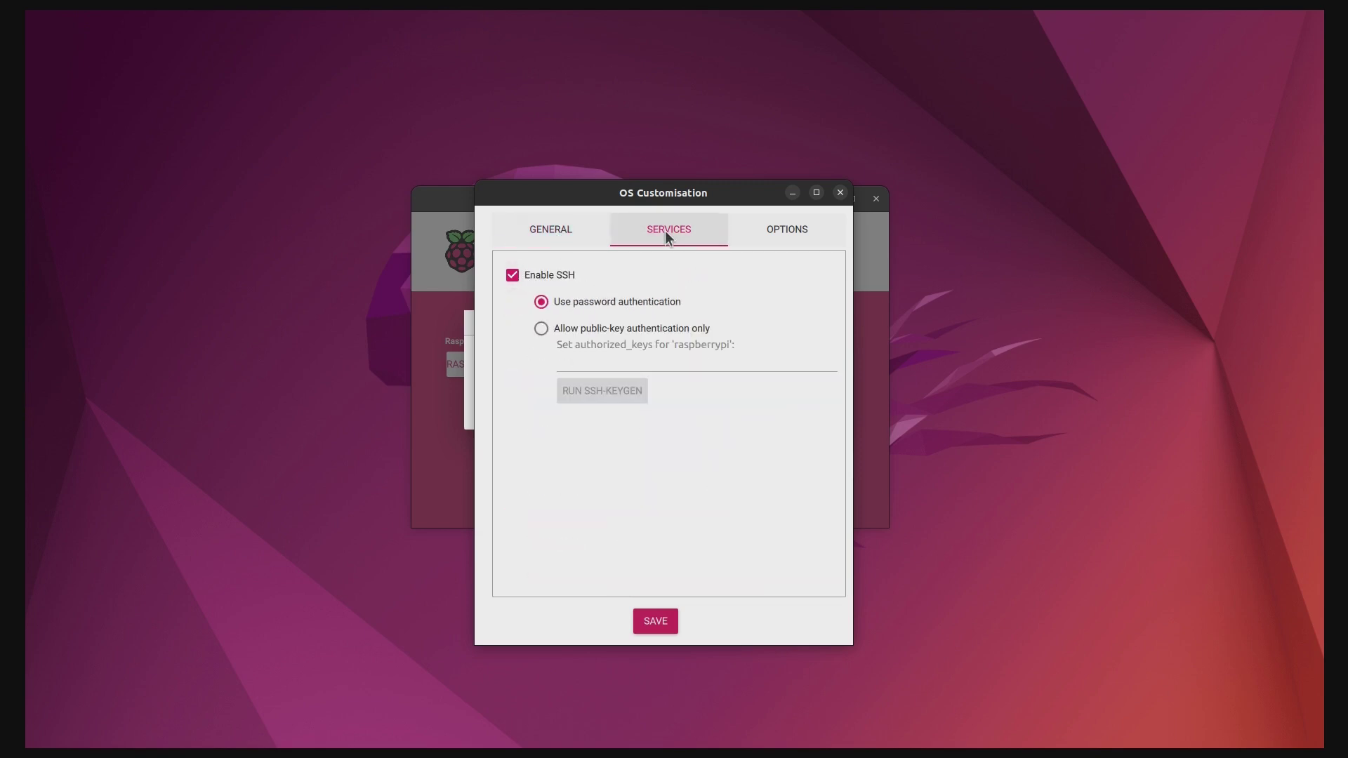
left_click(787, 226)
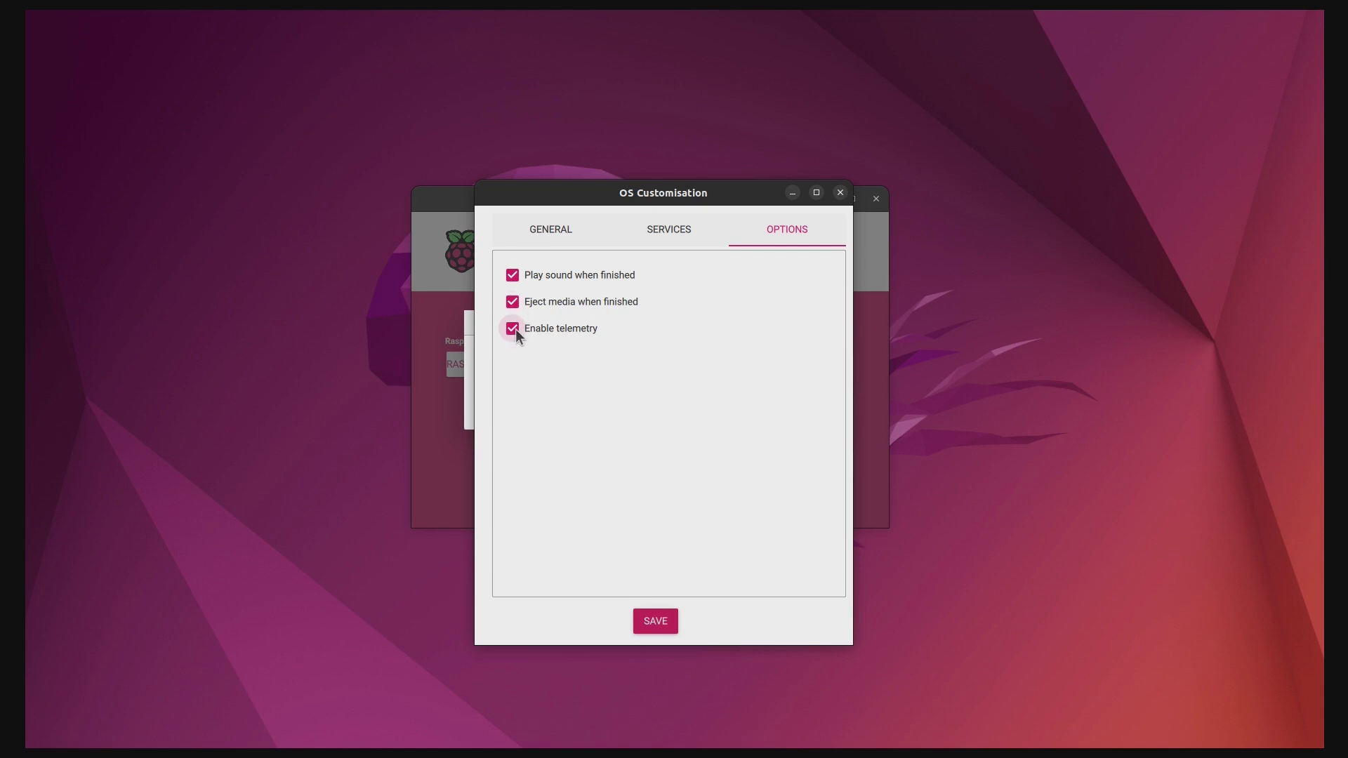
left_click(672, 230)
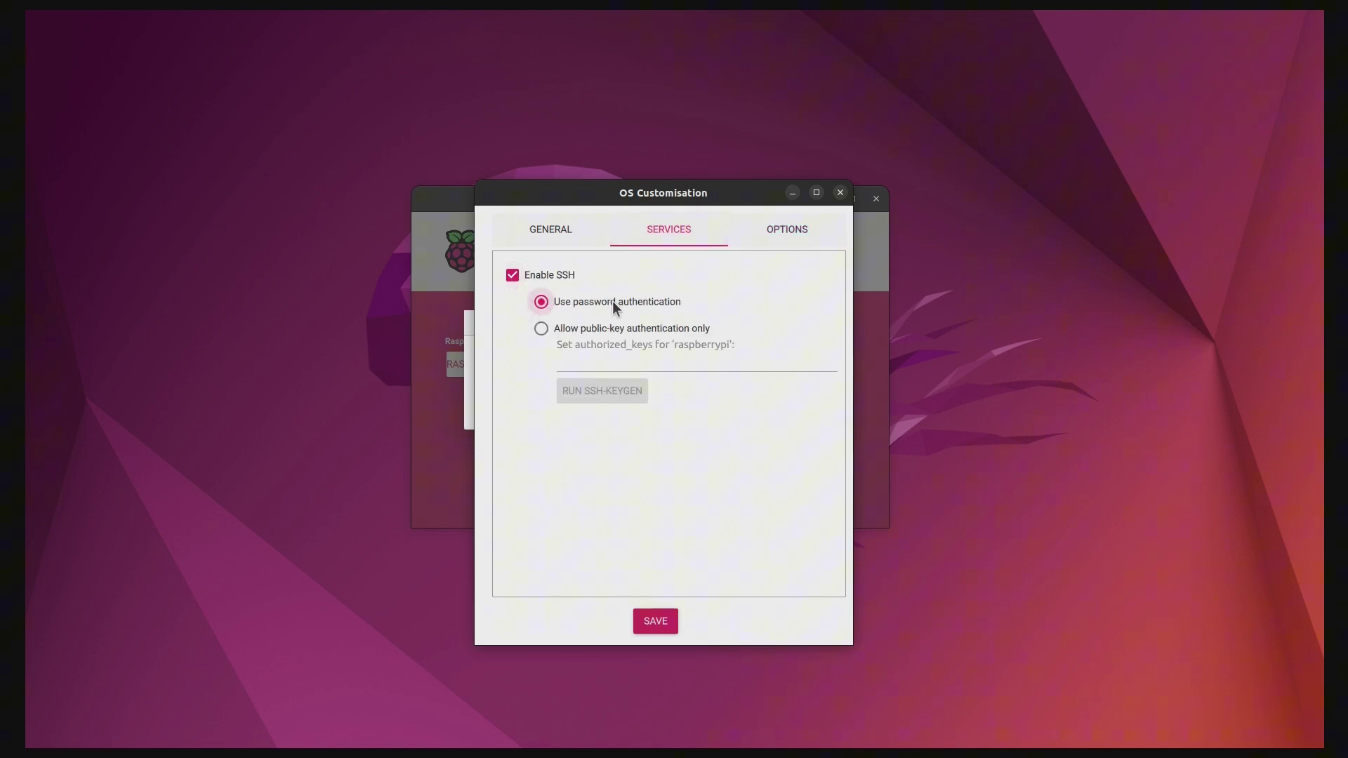
left_click(555, 230)
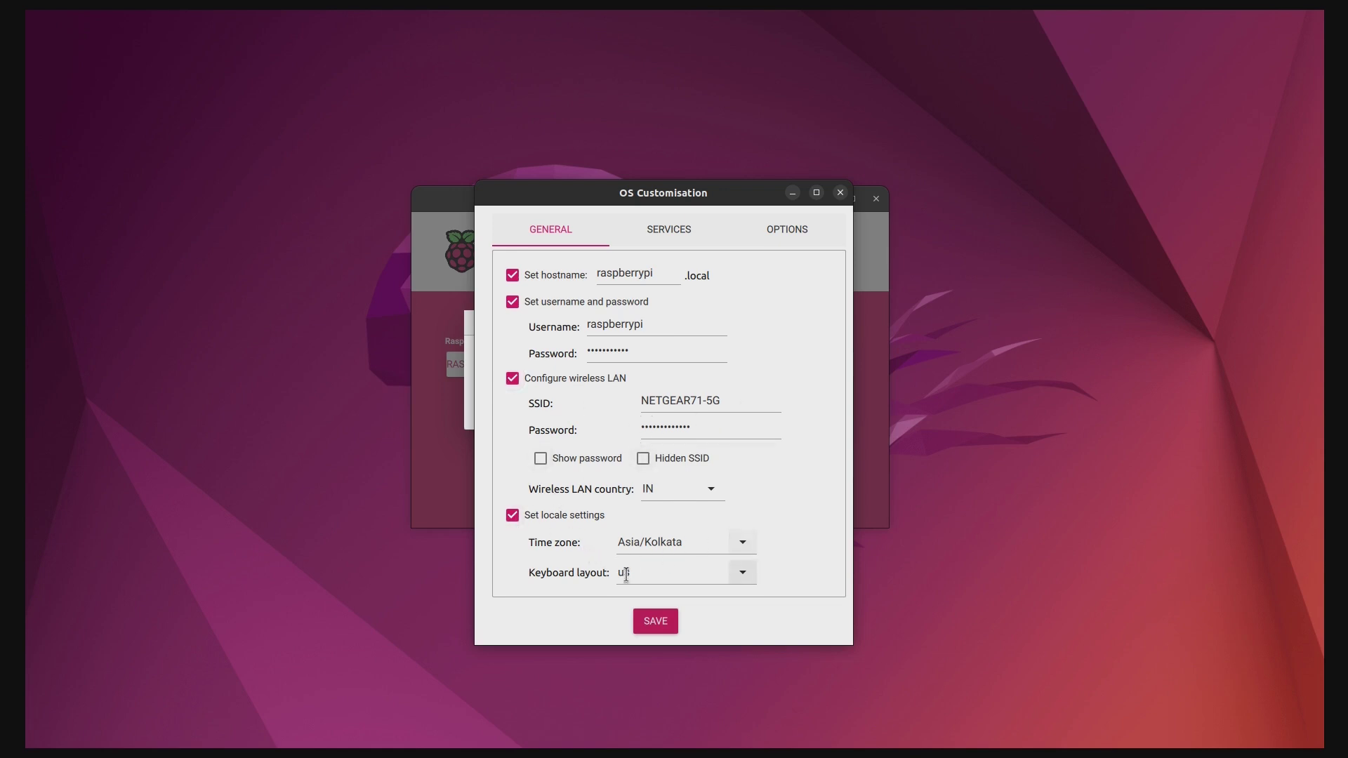
left_click(655, 621)
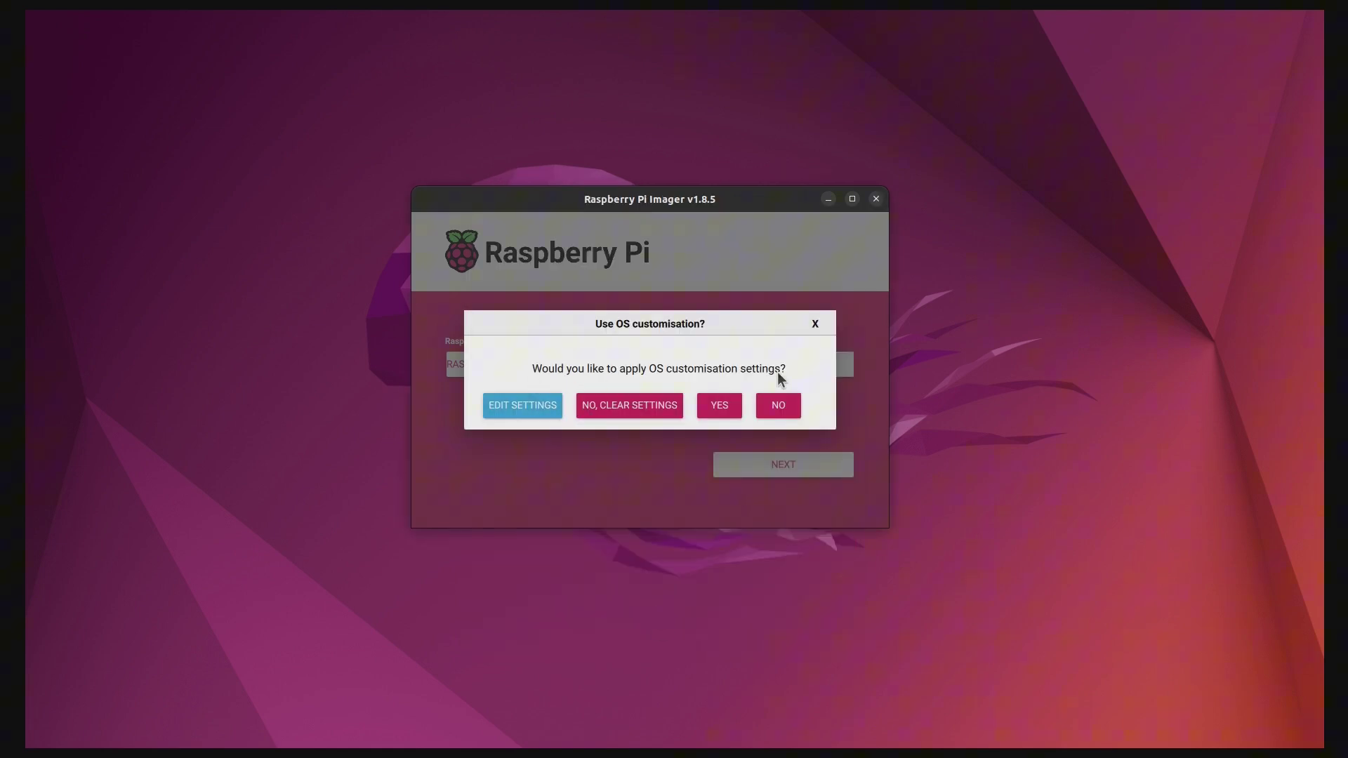
Apply the customisation, confirm erasing the Mass Storage Device, and authenticate with the account password to write
left_click(718, 406)
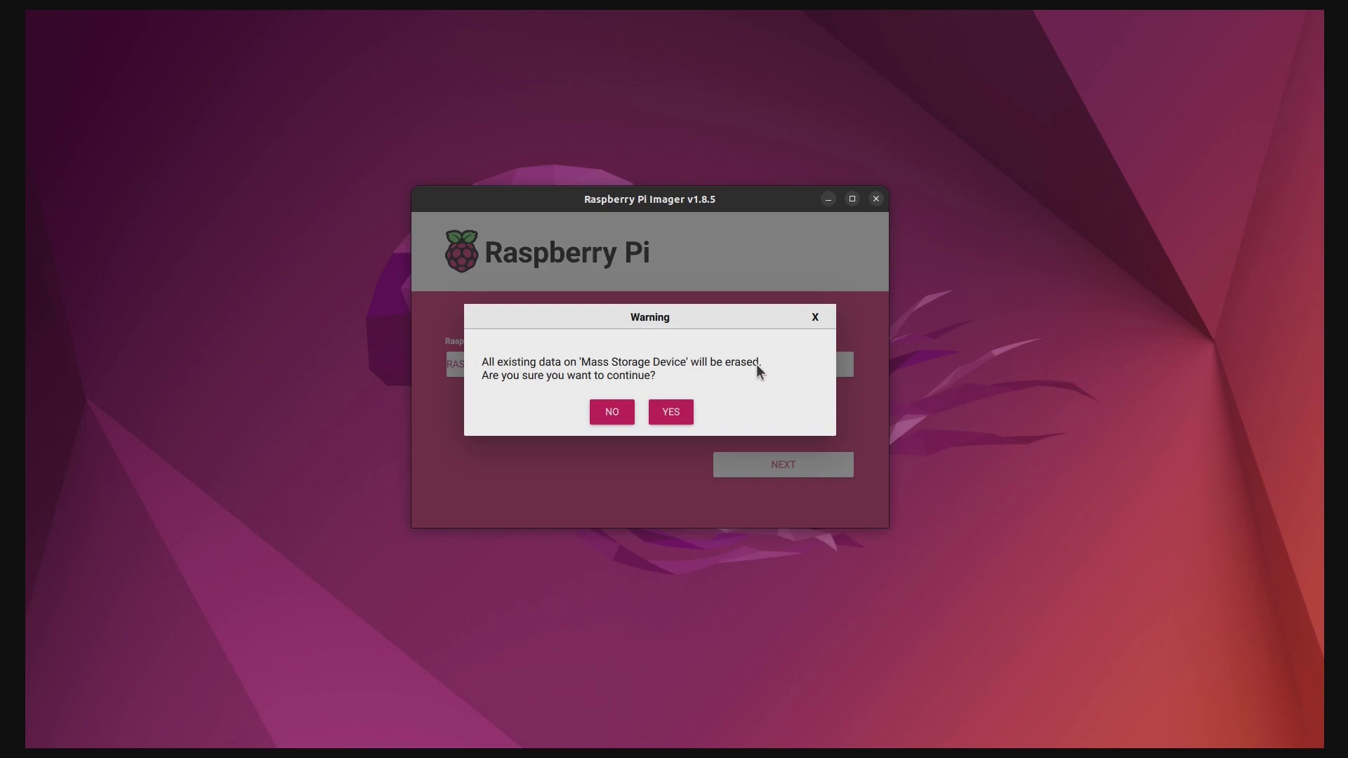
left_click(671, 411)
type("*************")
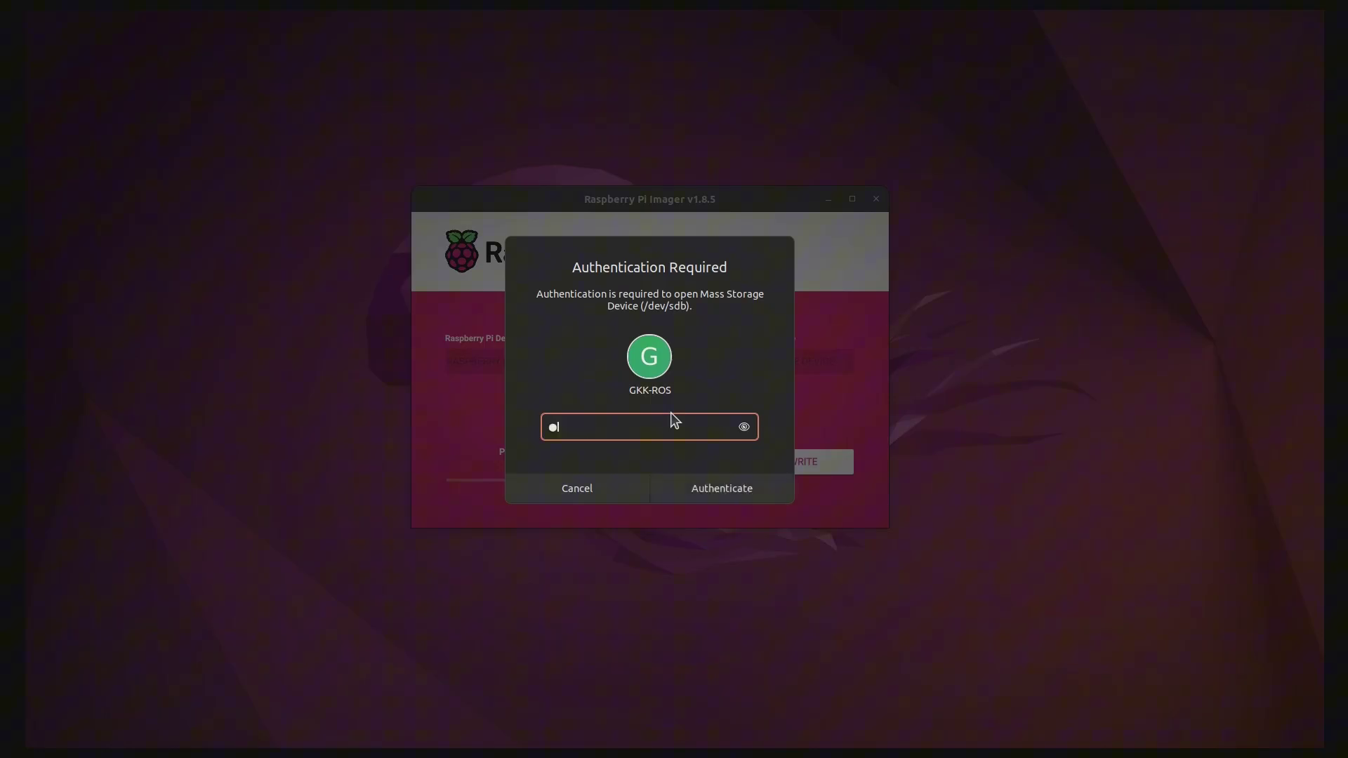
left_click(713, 490)
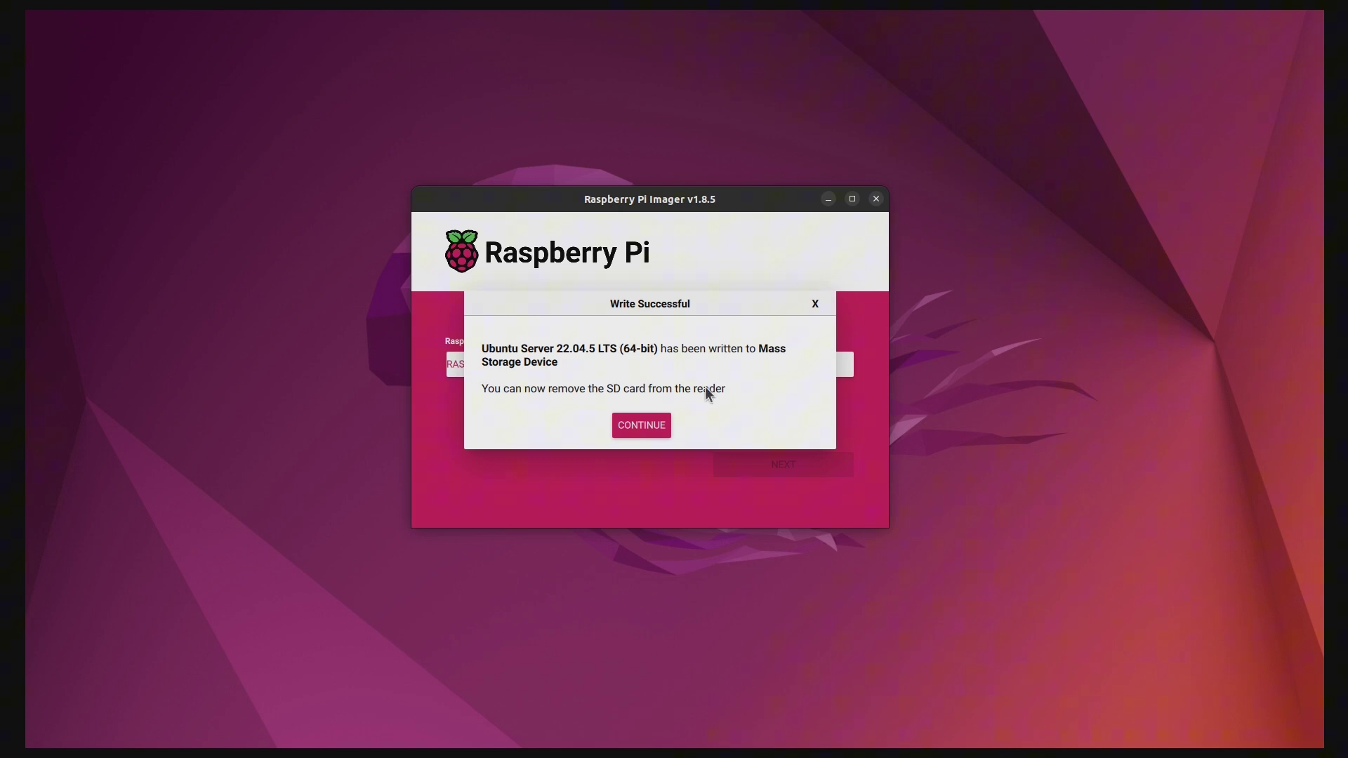
Close Imager, then rescan the network in Fing to find the Raspberry Pi at 192.168.1.11
left_click(641, 426)
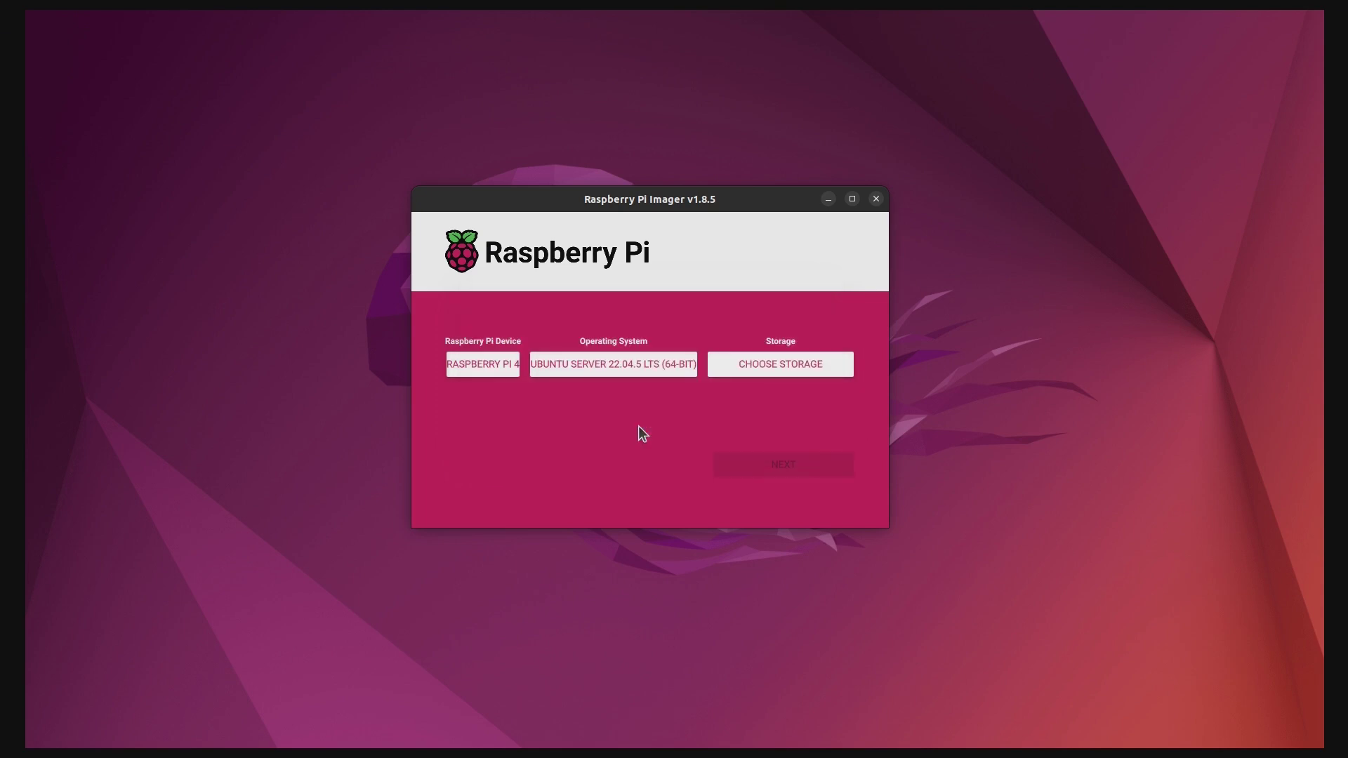
left_click(876, 200)
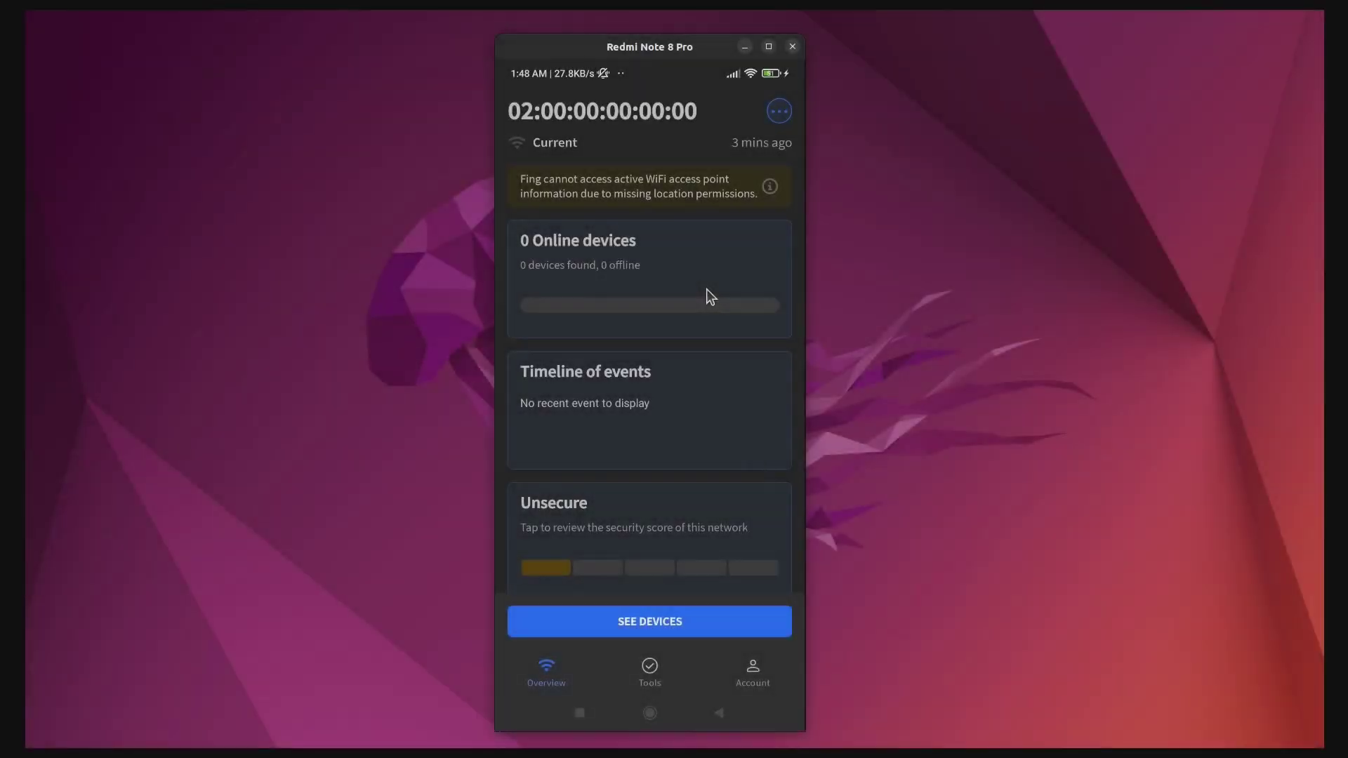
left_click(646, 621)
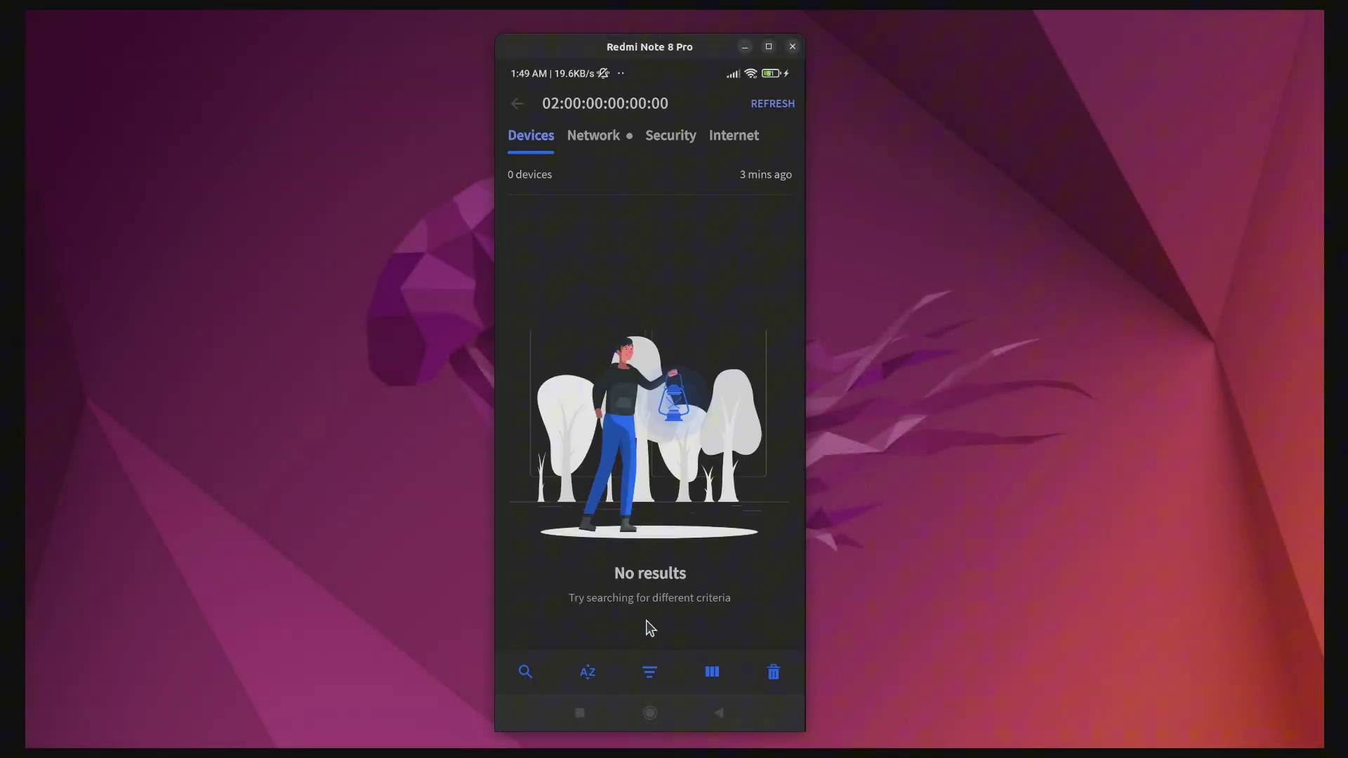
left_click(773, 104)
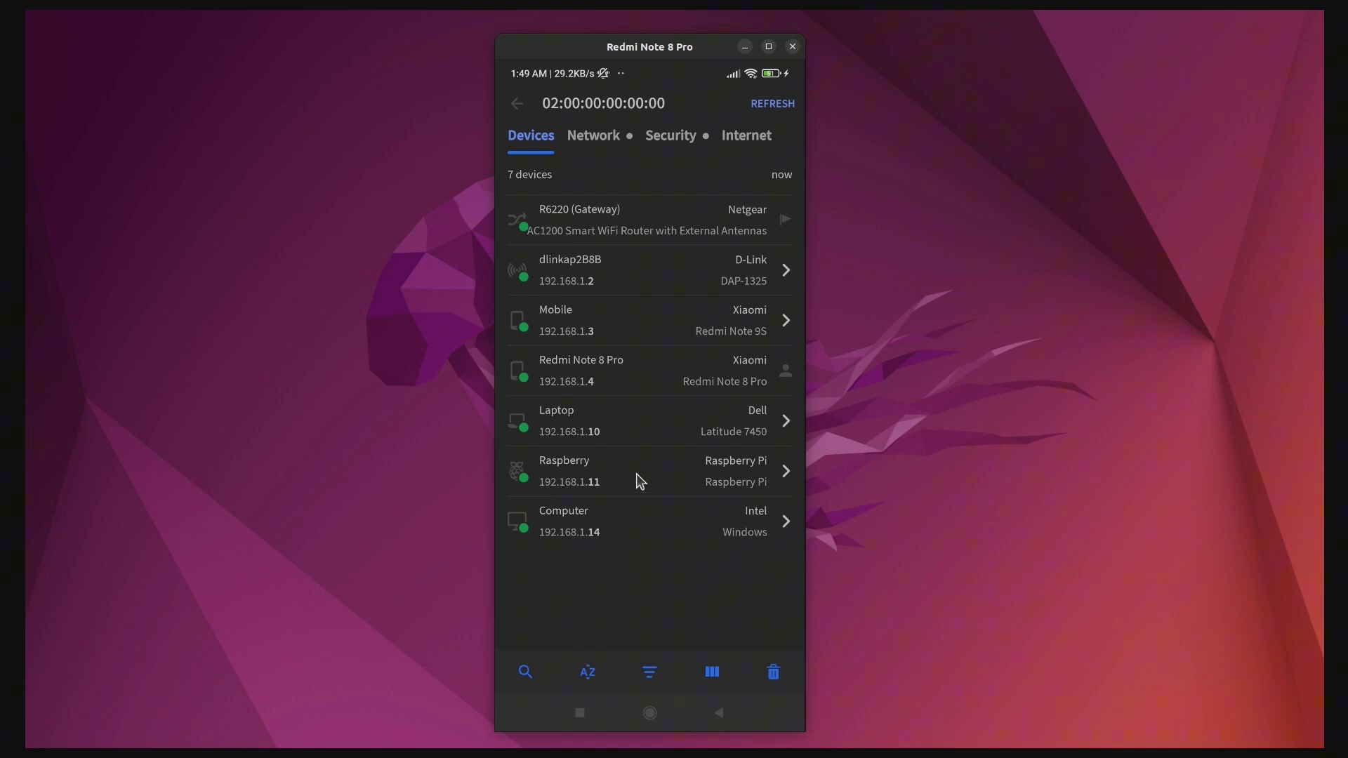
left_click(596, 491)
left_click(763, 597)
left_click(792, 46)
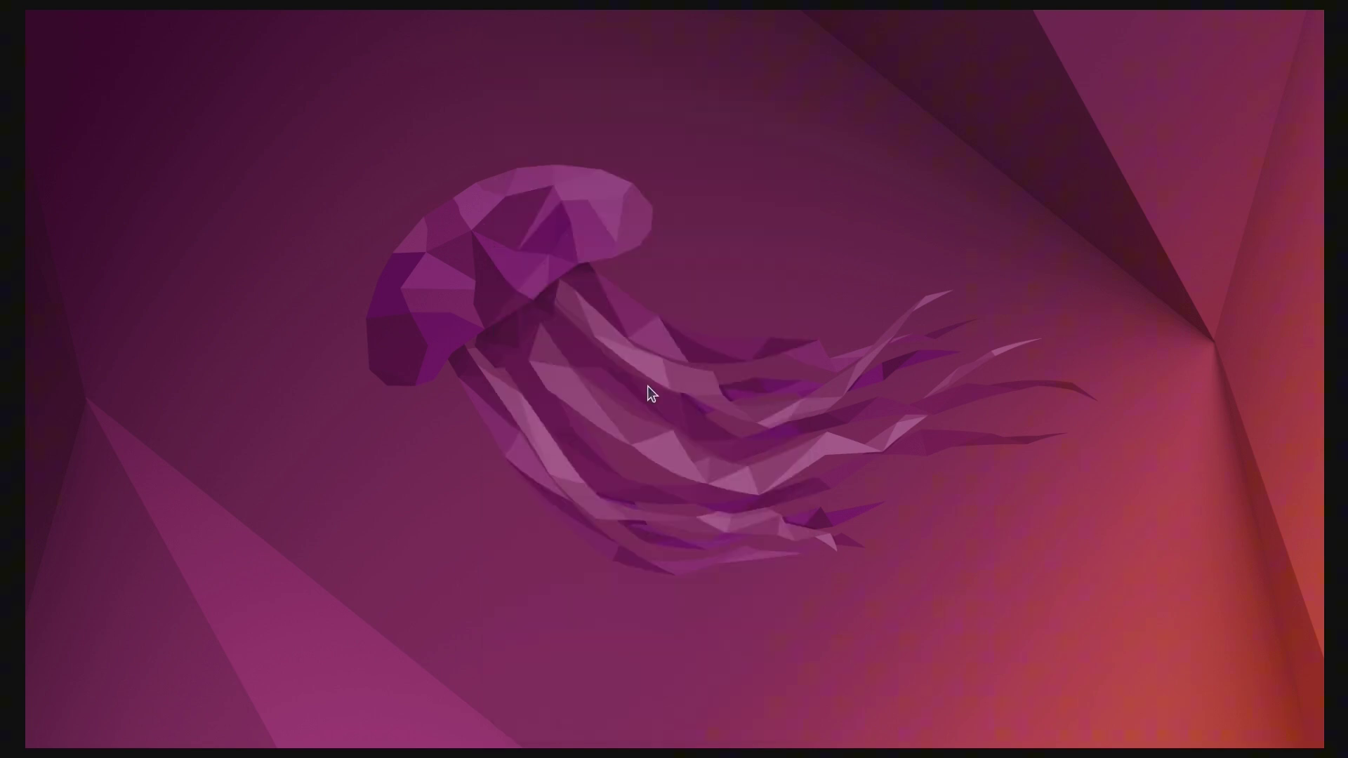
key("ctrl+alt+t")
type("ssh raspberry")
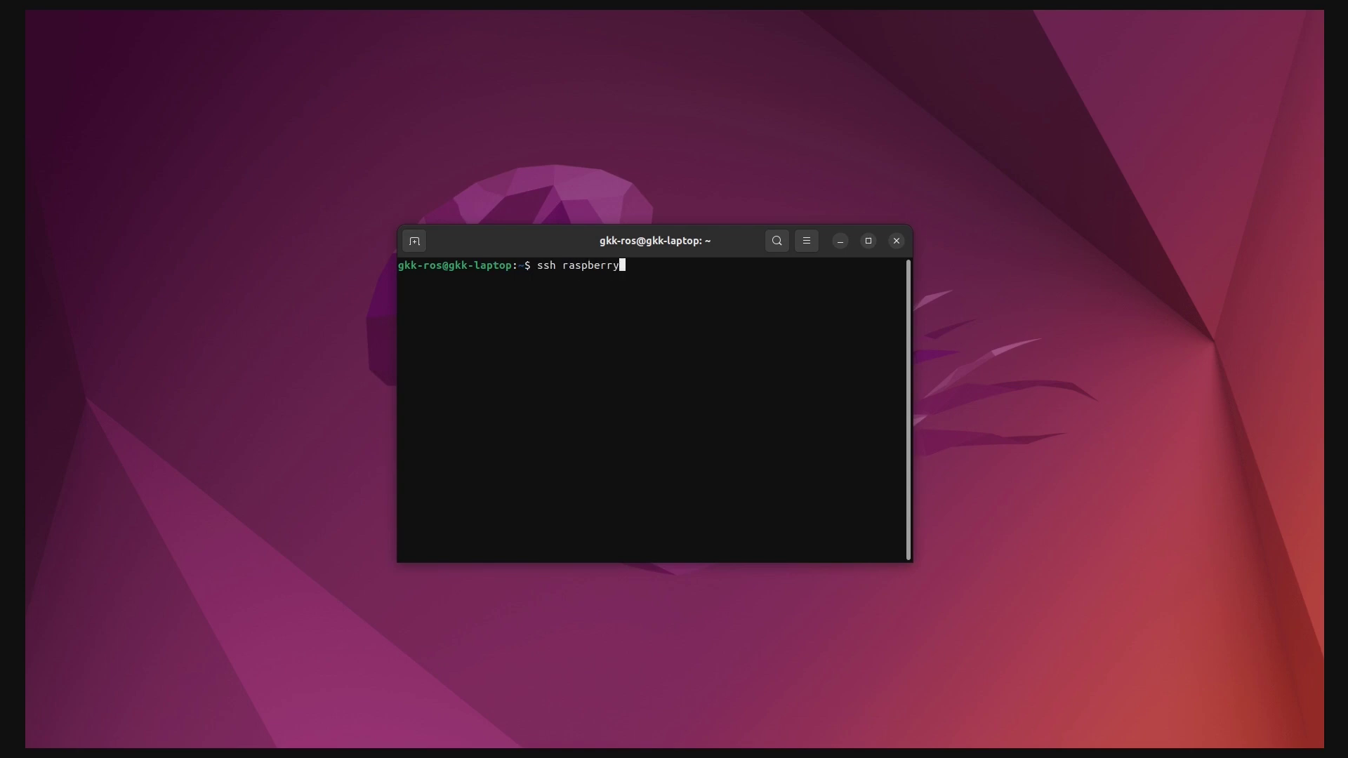
type("pi@192.168.1.11")
key("Return")
type("yes")
key("Return")
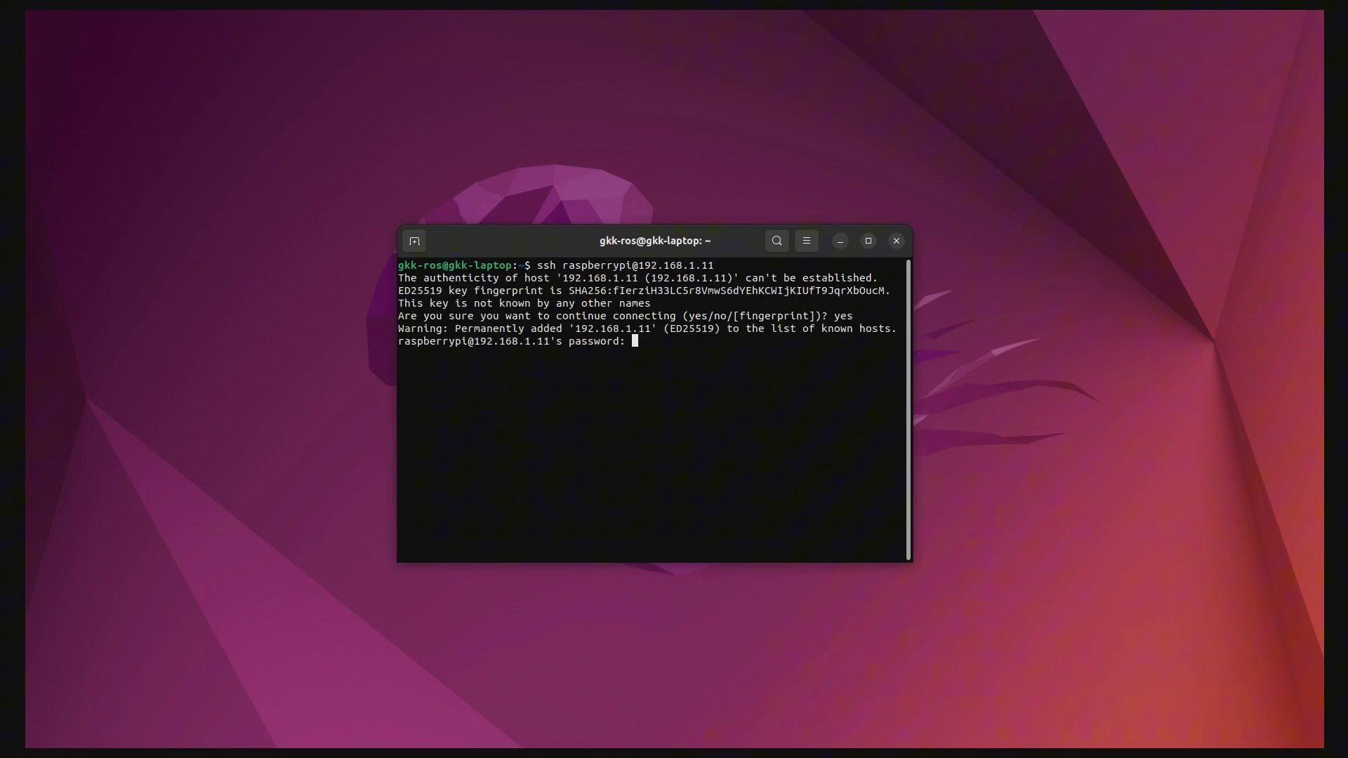
key("Return")
scroll(588, 409, "up", 5)
scroll(588, 409, "down", 5)
key("super+Up")
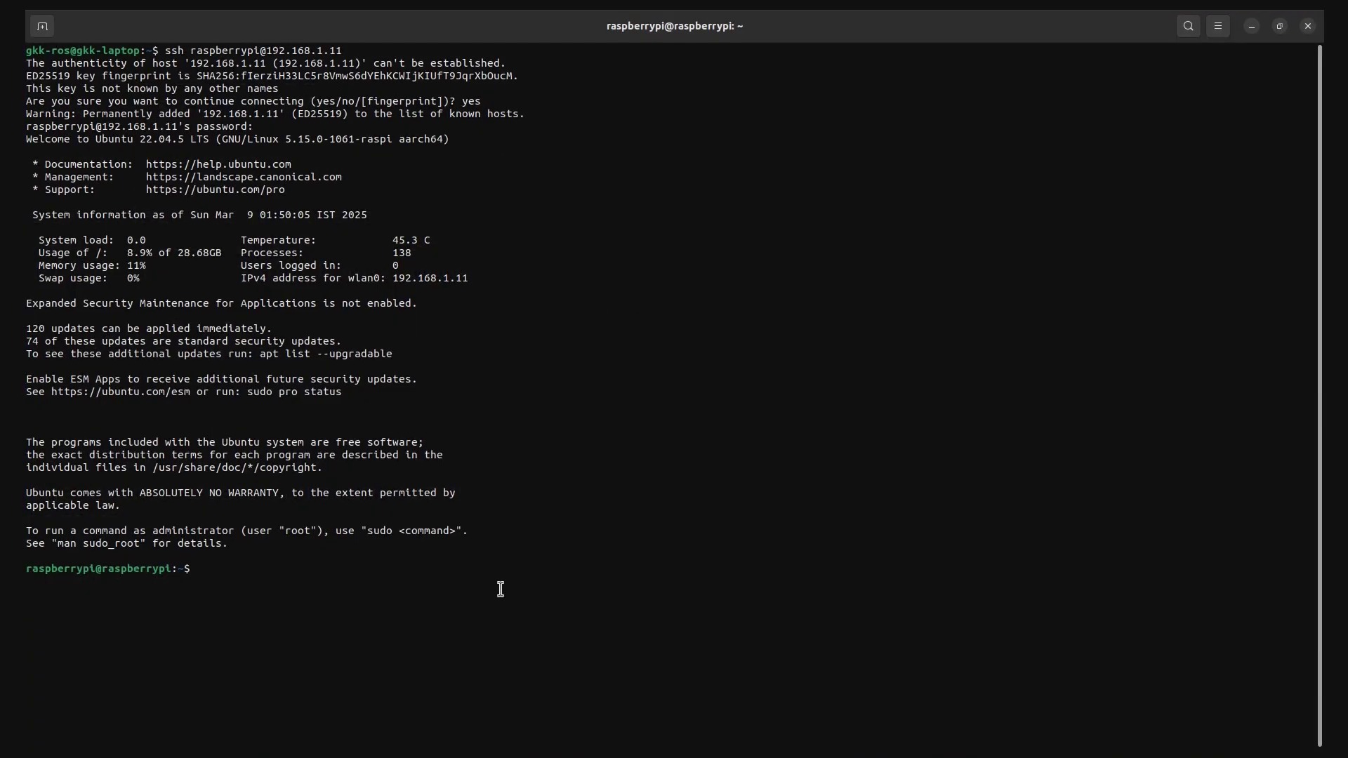
Run pwd, ls -la and whoami on the Pi, then log out with Ctrl+D
type("pwd")
key("Return")
type("ls -la")
key("Return")
type("whoami")
key("Return")
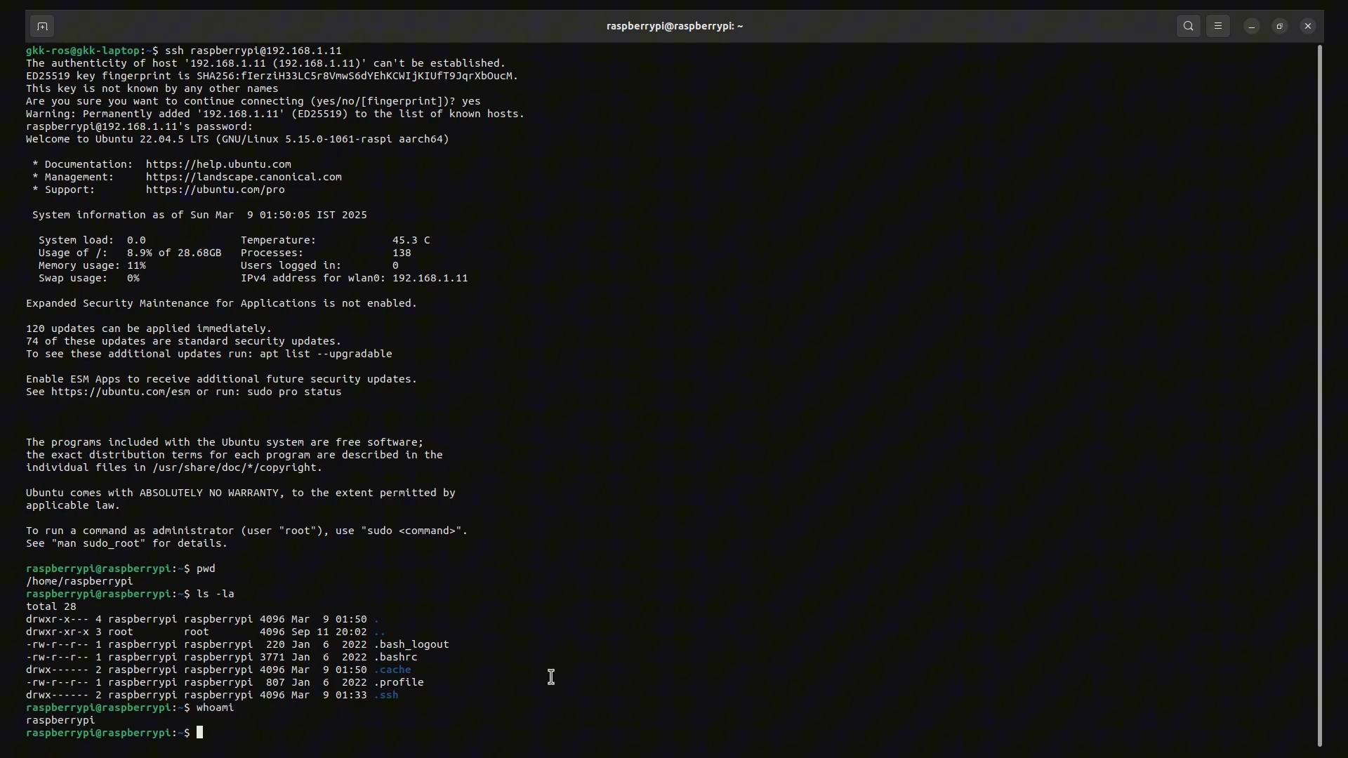
key("ctrl+d")
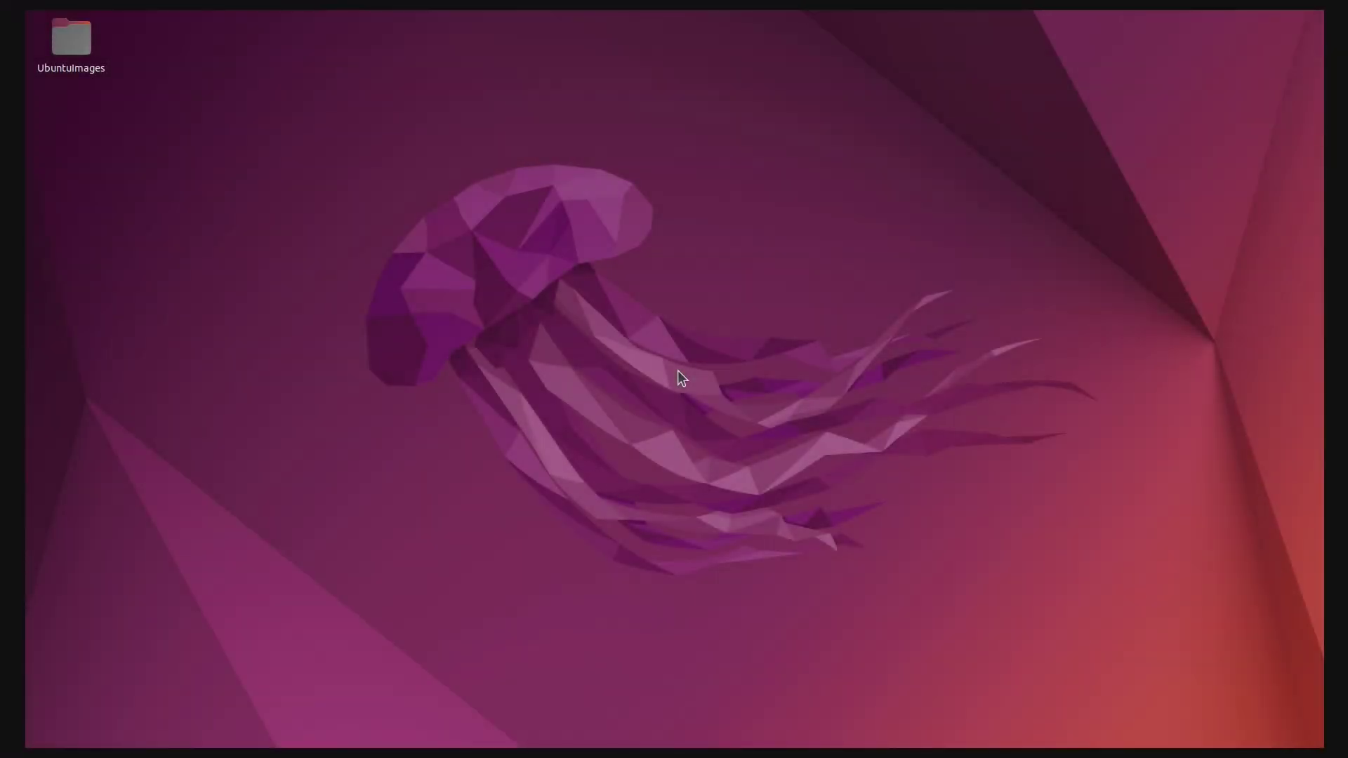
Launch Opera, maximise it, and search the web for old Ubuntu releases
key("super")
type("opera")
key("Return")
left_click(1119, 119)
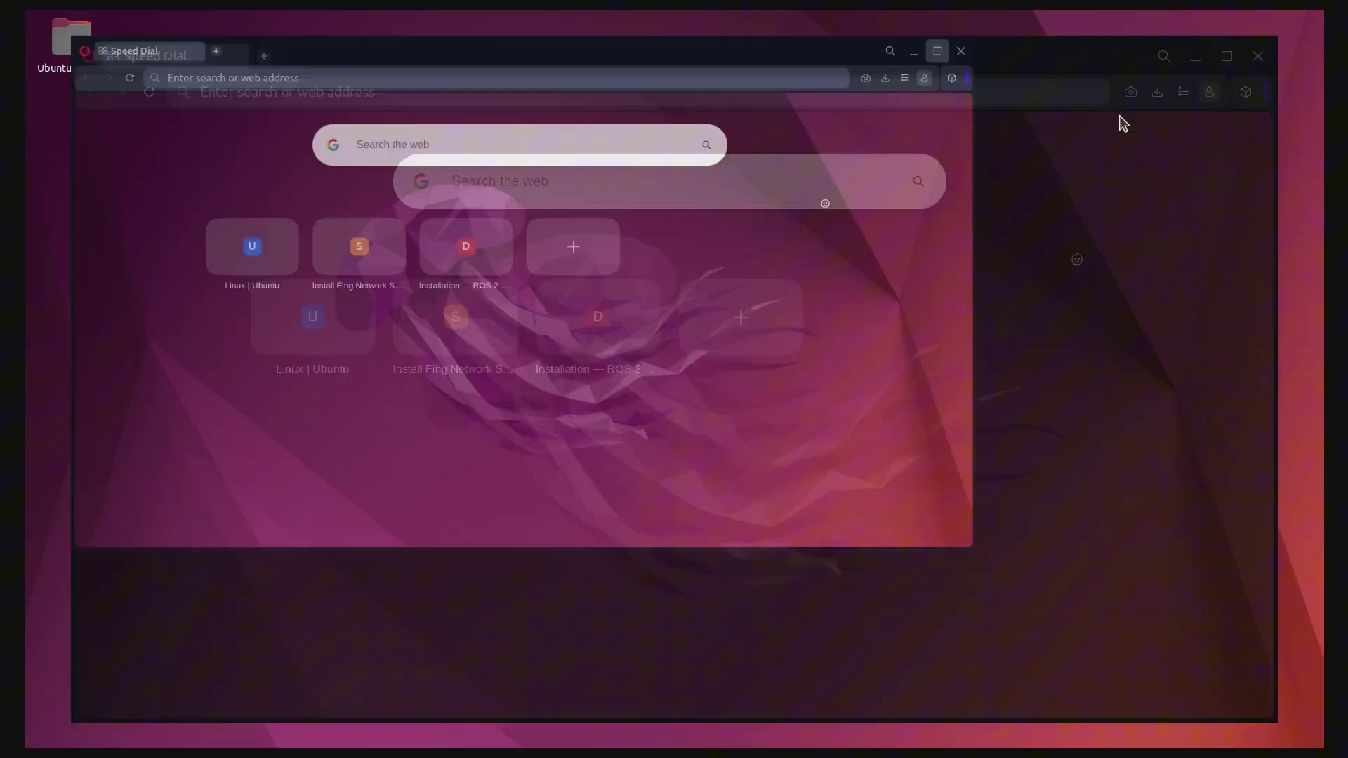
left_click(601, 123)
type("old")
key("Return")
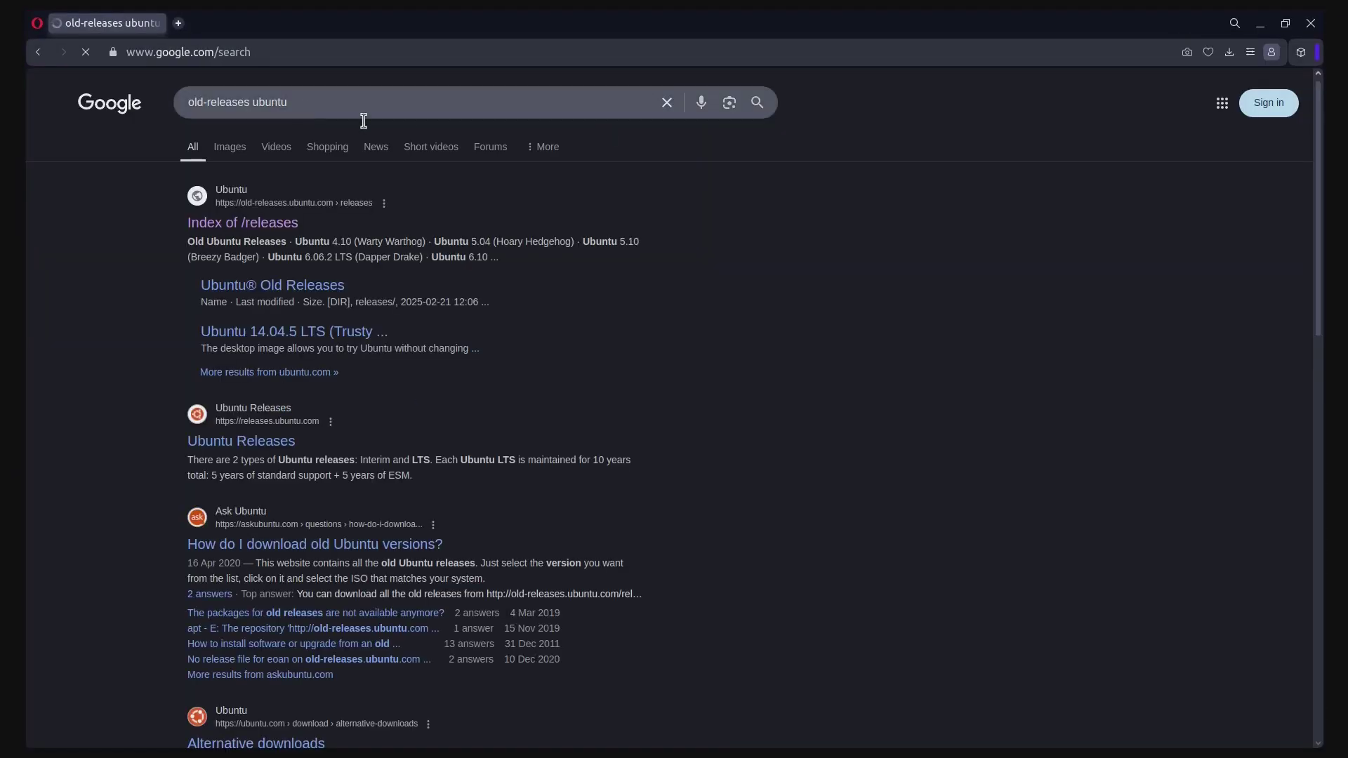
Open the 'Index of /releases' result on old-releases.ubuntu.com
left_click_drag(288, 103, 187, 102)
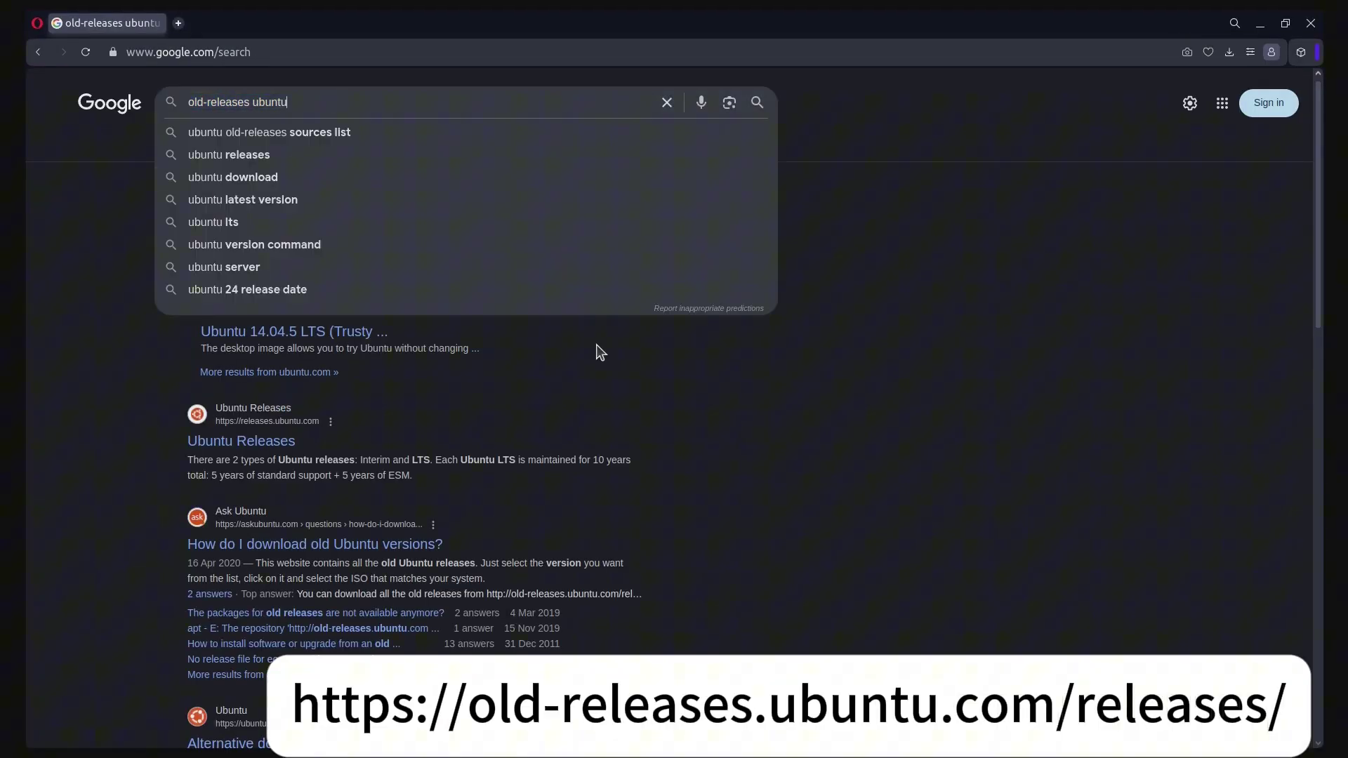
left_click(760, 434)
left_click_drag(186, 223, 303, 239)
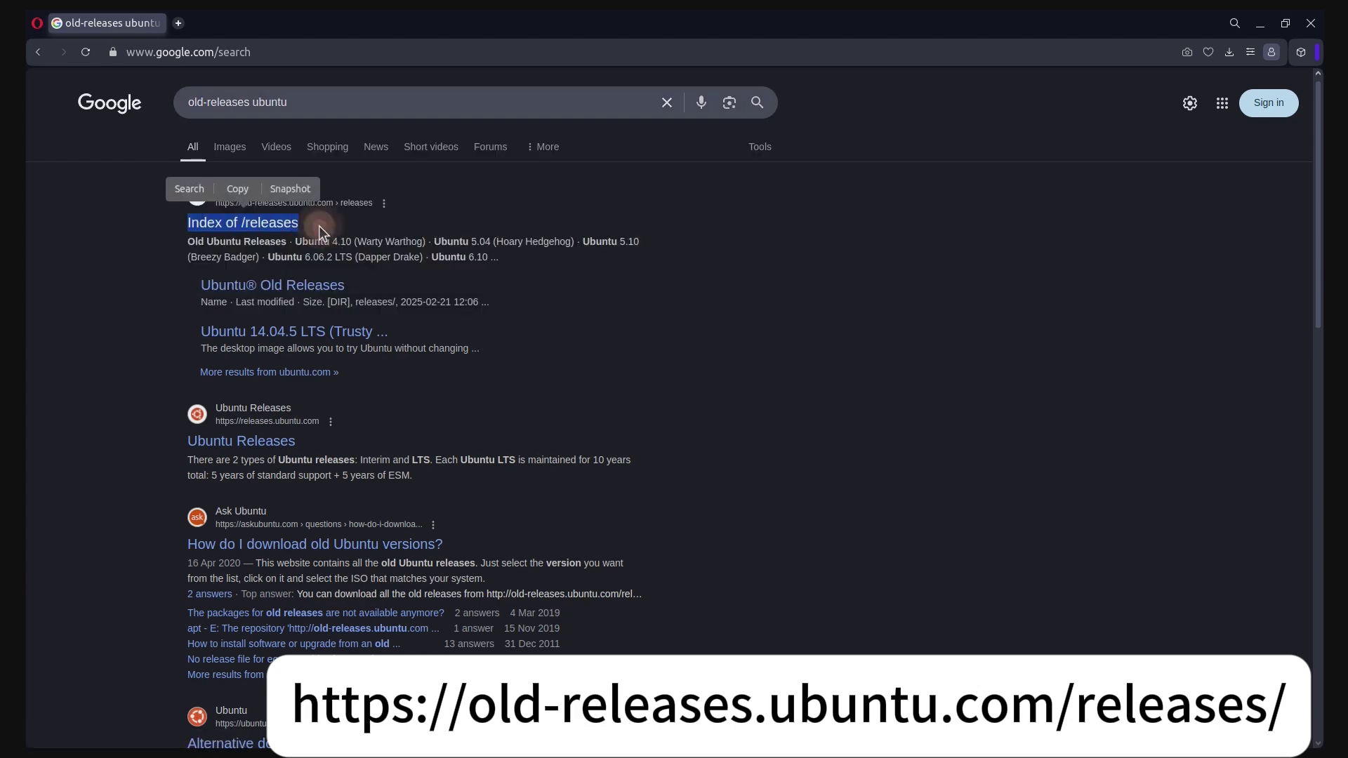
left_click(526, 361)
left_click(239, 223)
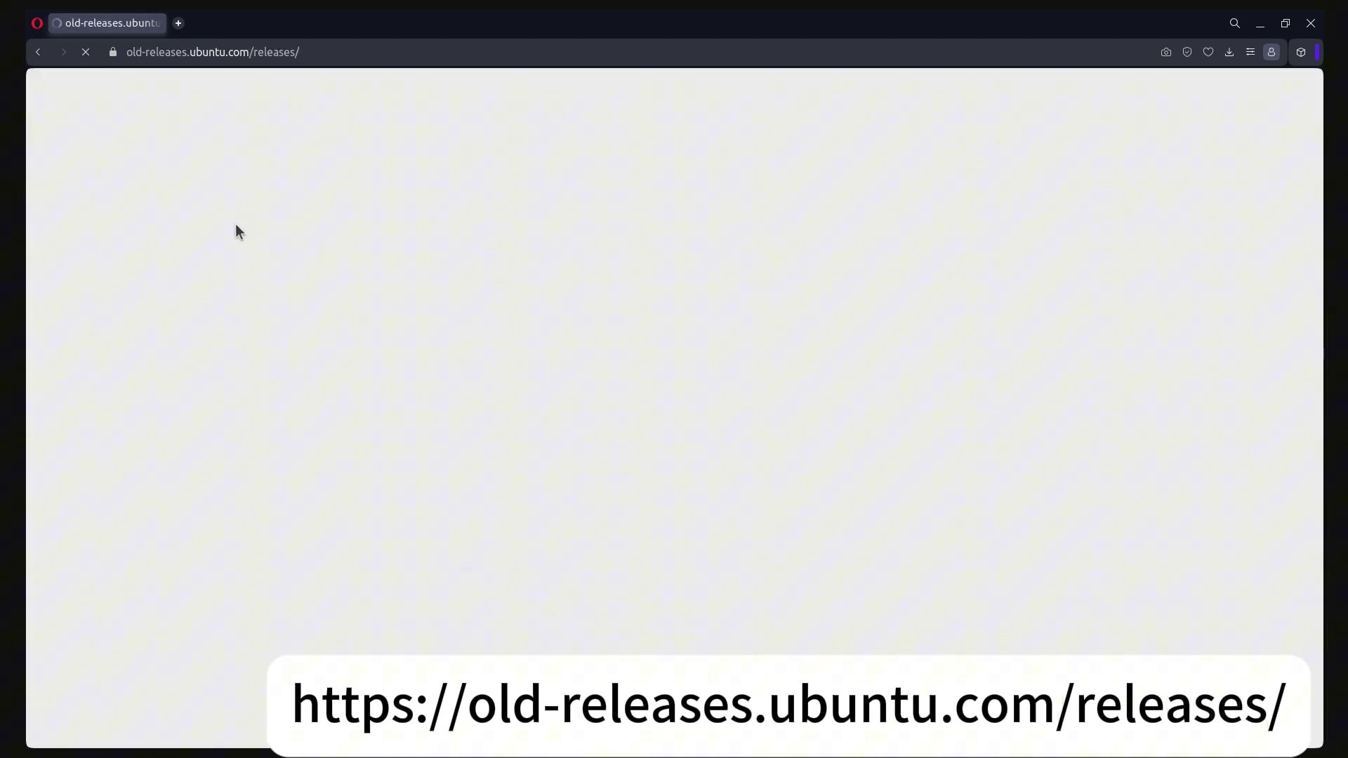
Open the Ubuntu 22.04.4 LTS (Jammy Jellyfish) release file index
left_click(324, 54)
left_click_drag(44, 149, 319, 152)
left_click(318, 152)
scroll(174, 419, "down", 3)
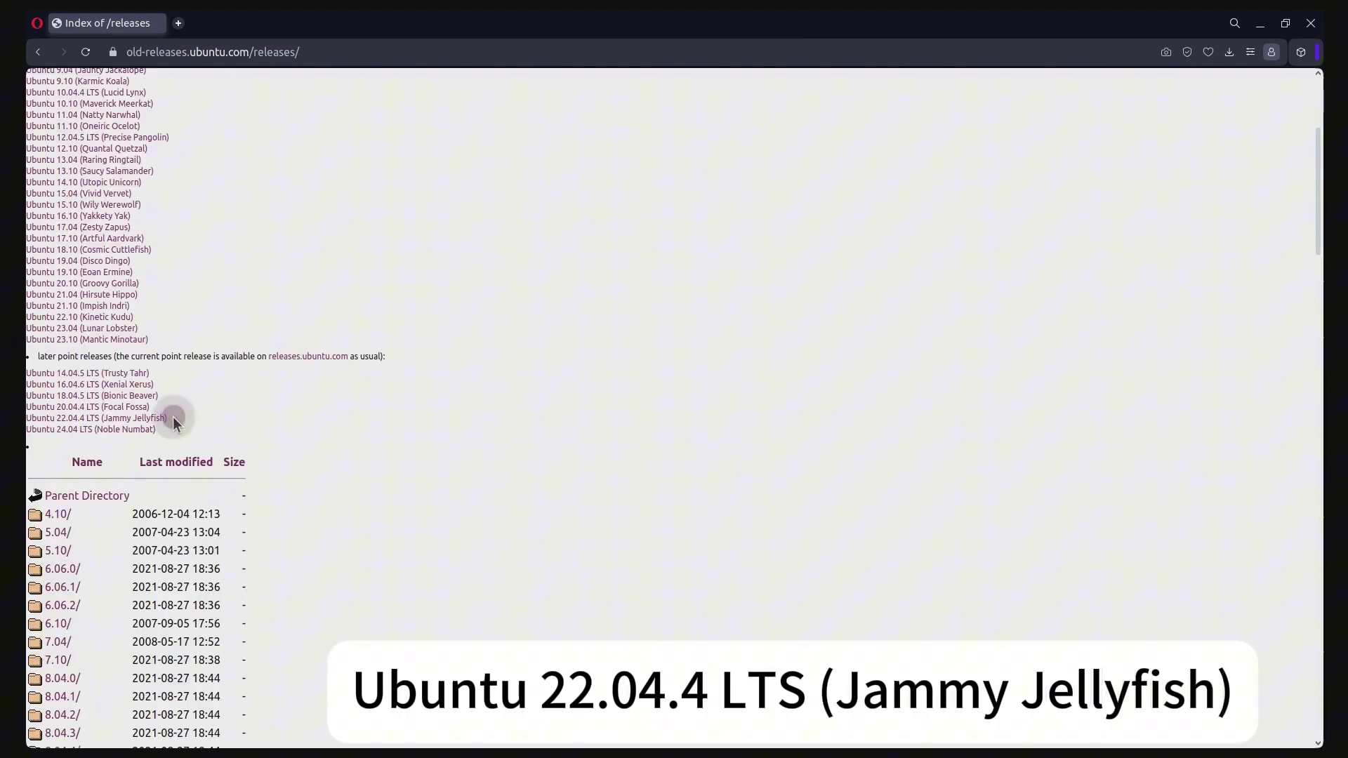
left_click_drag(173, 419, 27, 420)
left_click(89, 419)
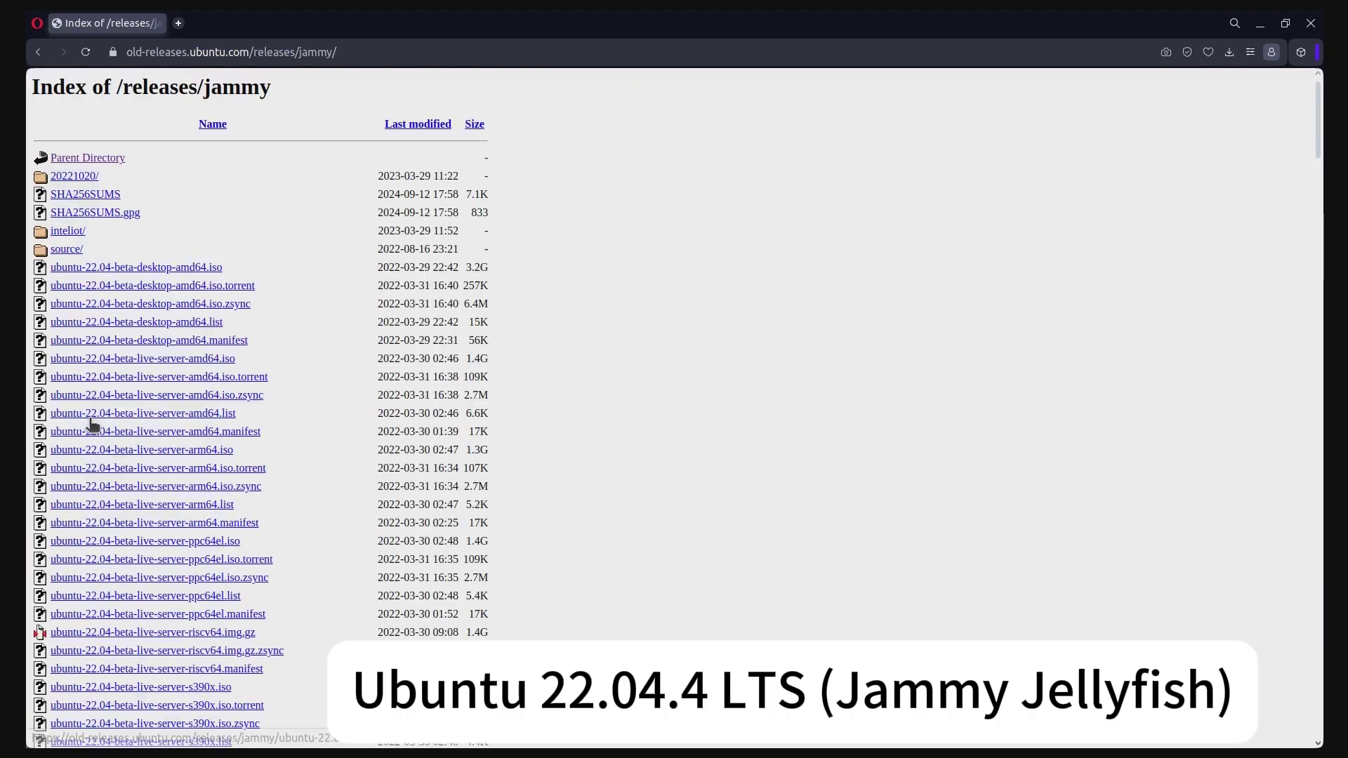
Find the raspi image rows in the Jammy file listing with a 'raspi' page search
scroll(289, 482, "down", 5)
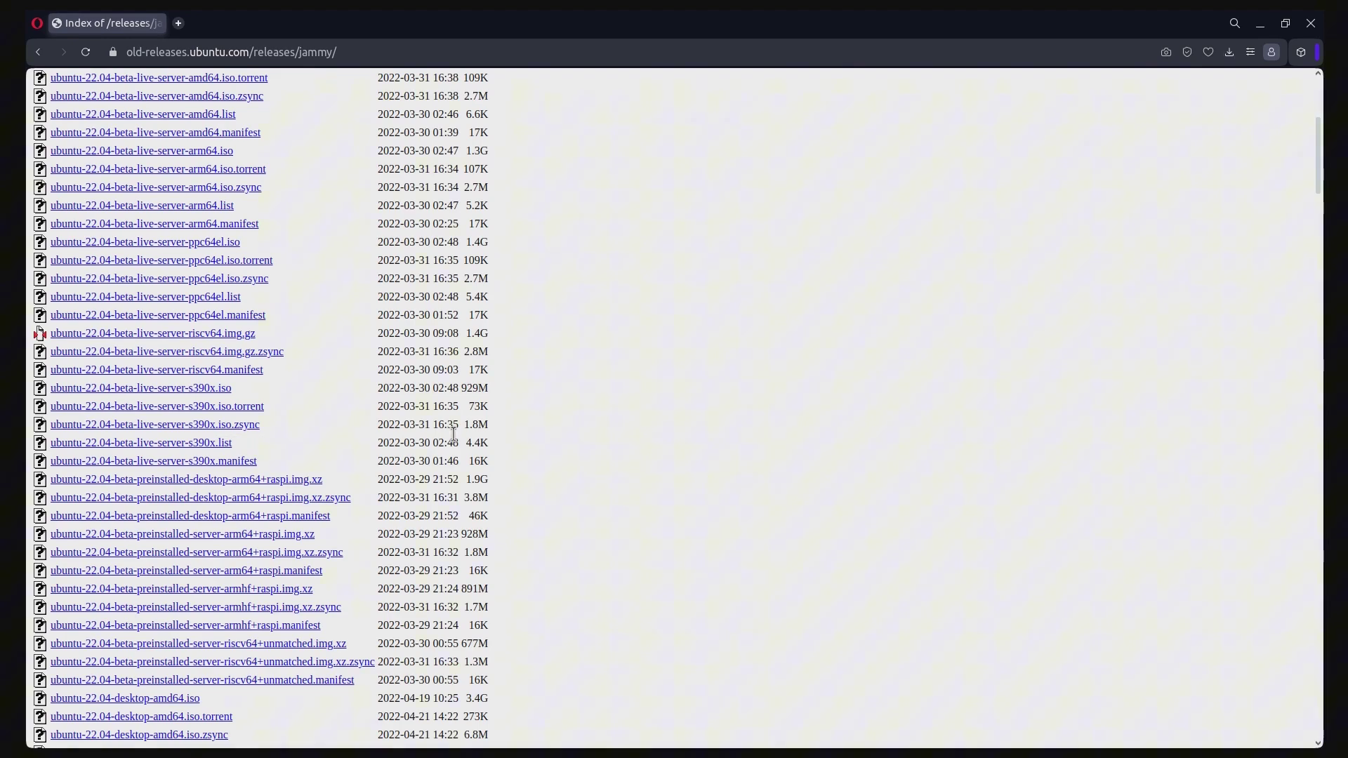
scroll(396, 388, "down", 20)
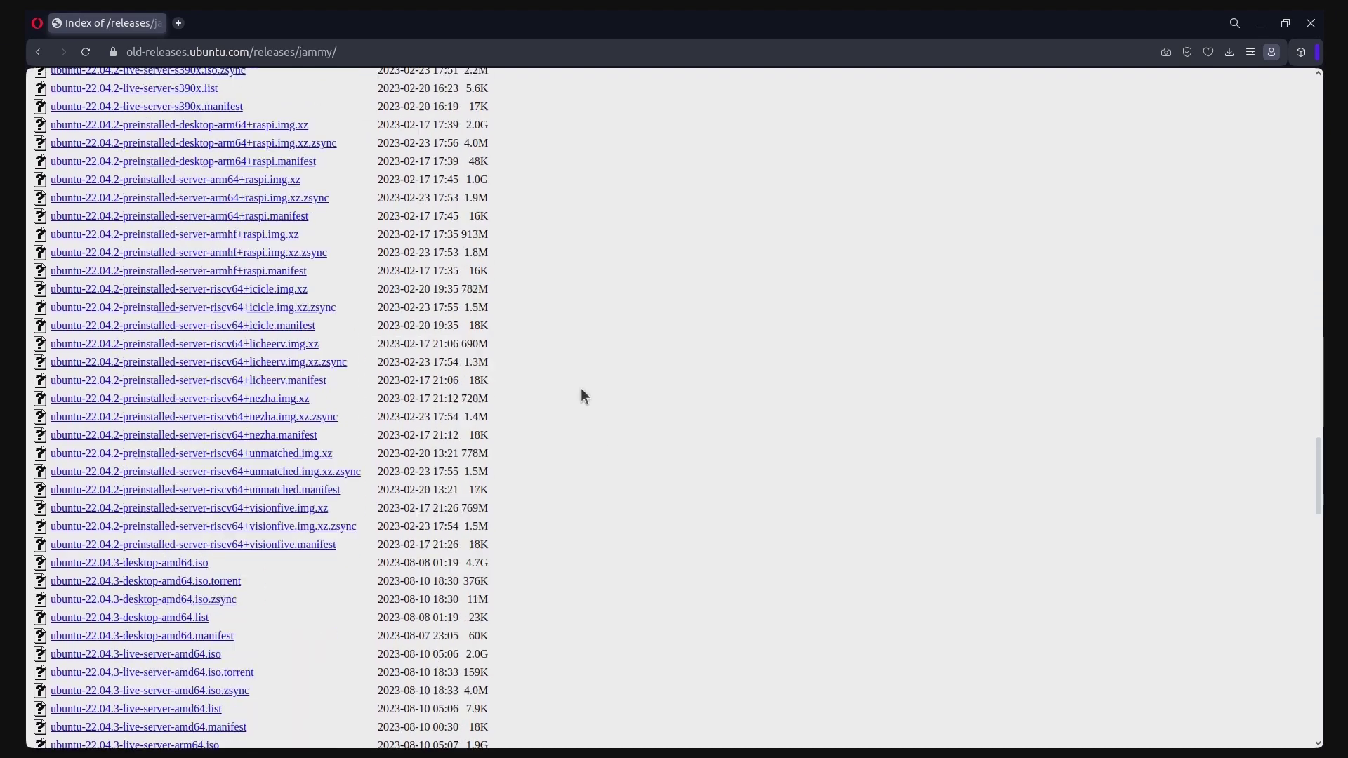
scroll(508, 658, "down", 10)
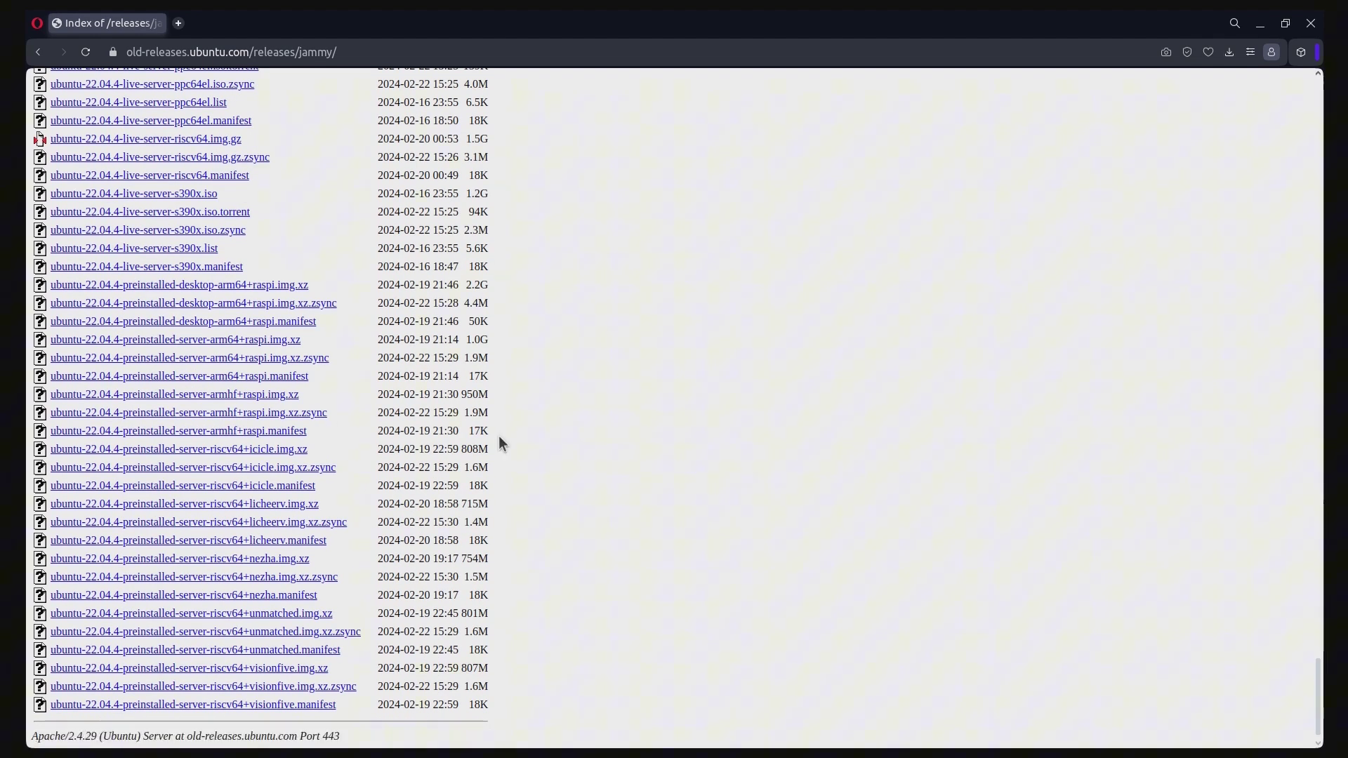
left_click_drag(499, 436, 201, 313)
left_click(541, 420)
key("ctrl+f")
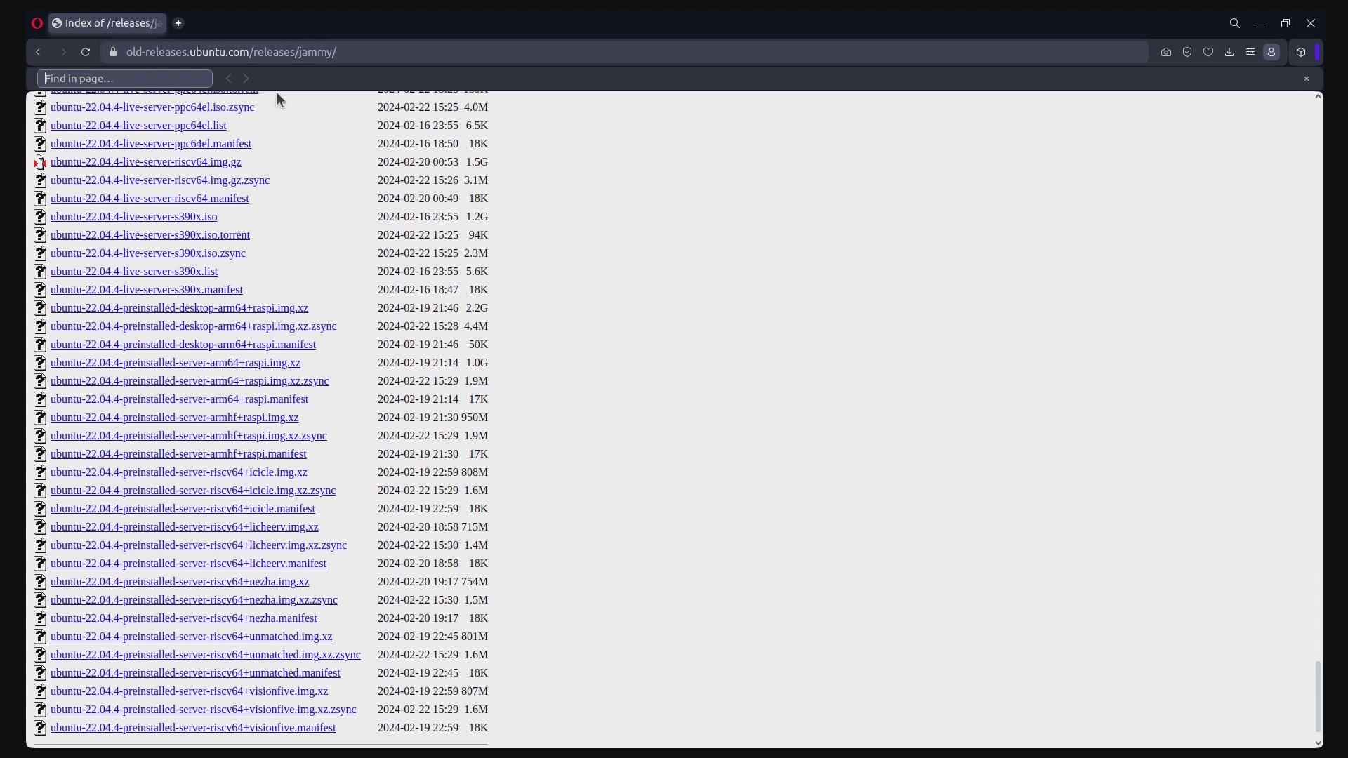
type("raspi")
left_click(229, 79)
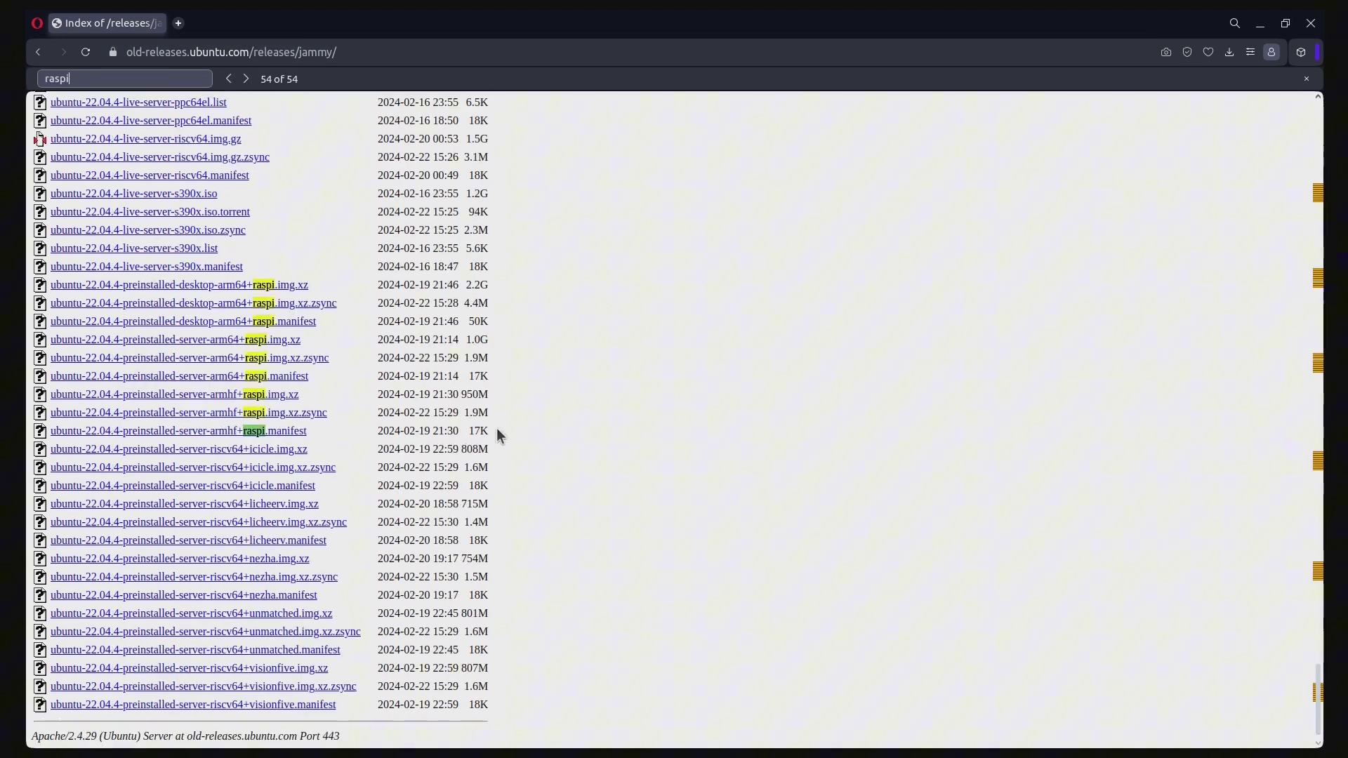
left_click_drag(491, 431, 267, 276)
left_click(500, 431)
left_click_drag(491, 325, 114, 284)
left_click(511, 318)
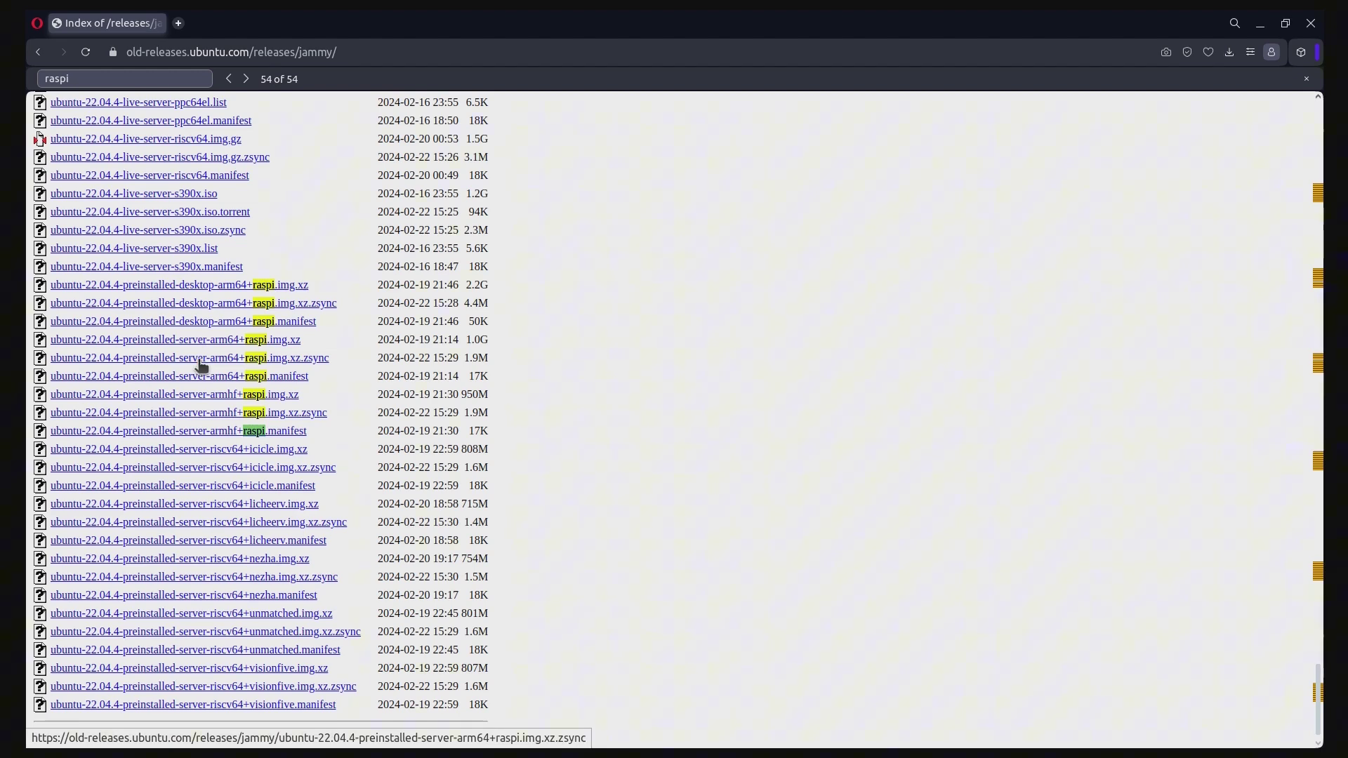
Narrow the page search to 'server-arm64+r' to locate the server raspi image
left_click(120, 84)
key("Home")
type("server-arm64")
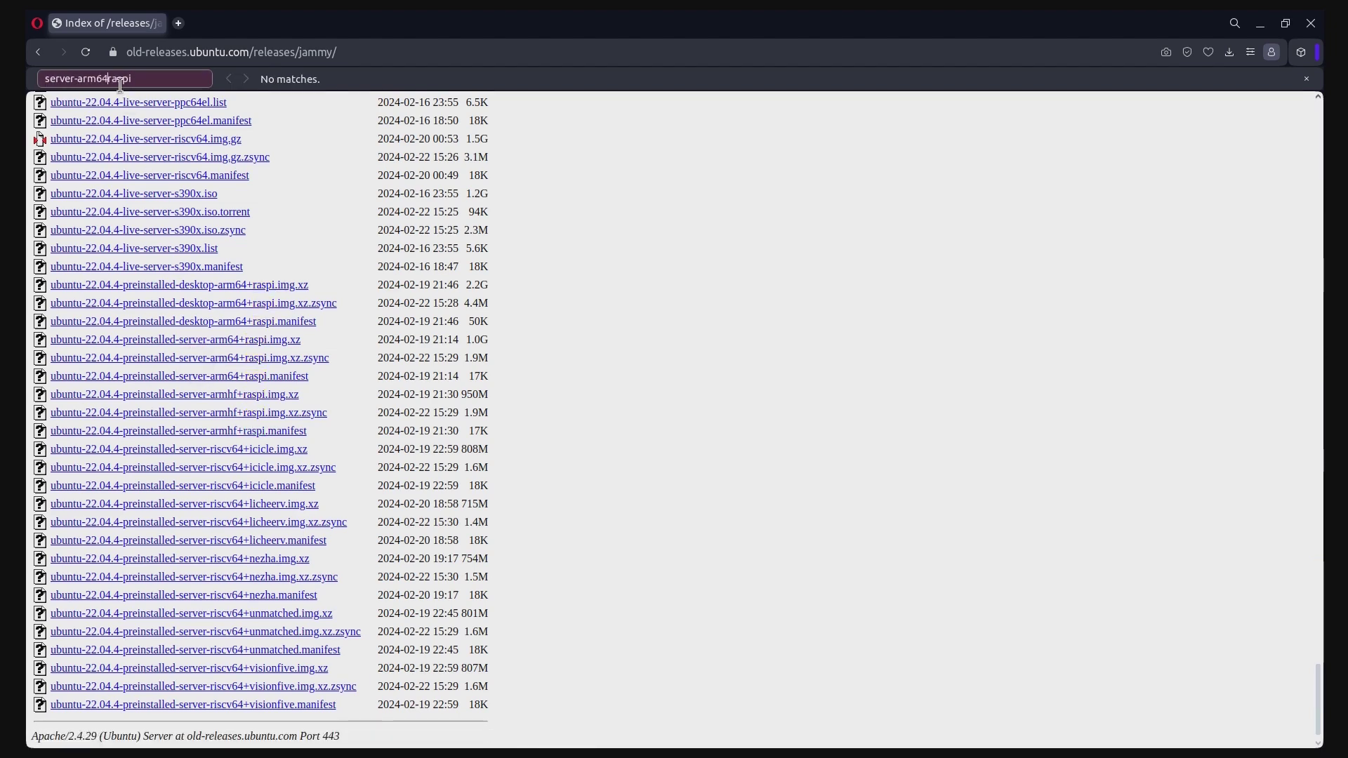
type("+r")
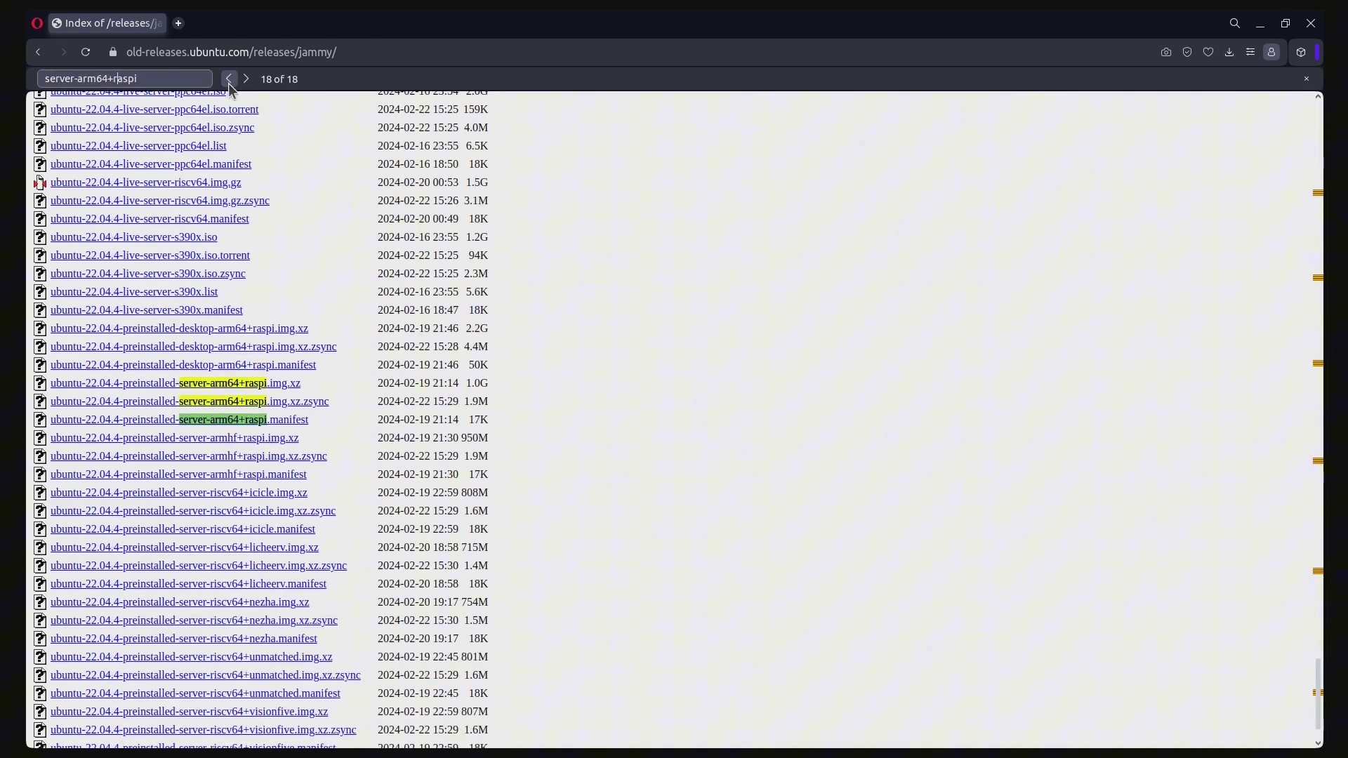
left_click_drag(486, 377, 50, 337)
left_click(211, 344)
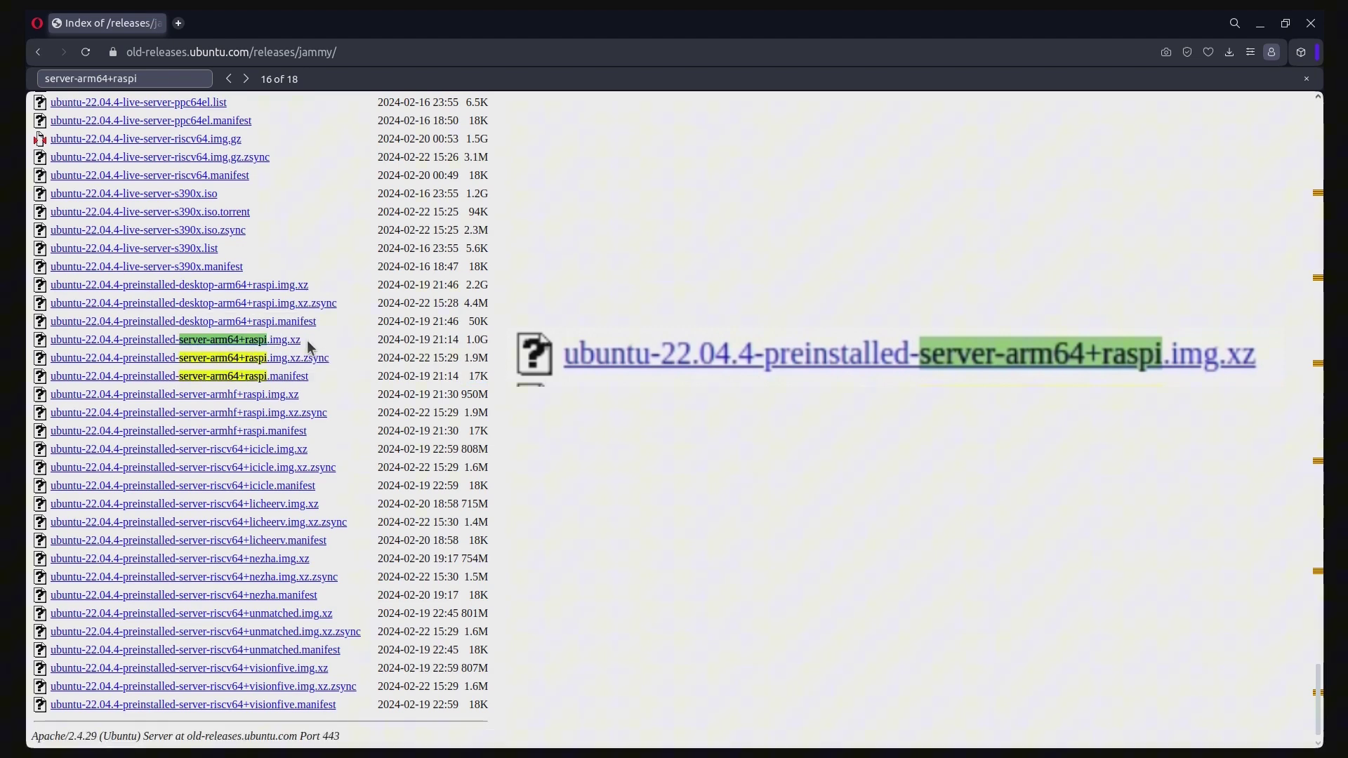
Save ubuntu-22.04.4-preinstalled-server-arm64+raspi.img.xz into Desktop/UbuntuImages and open that folder
left_click(164, 343)
left_click(234, 131)
double_click(491, 144)
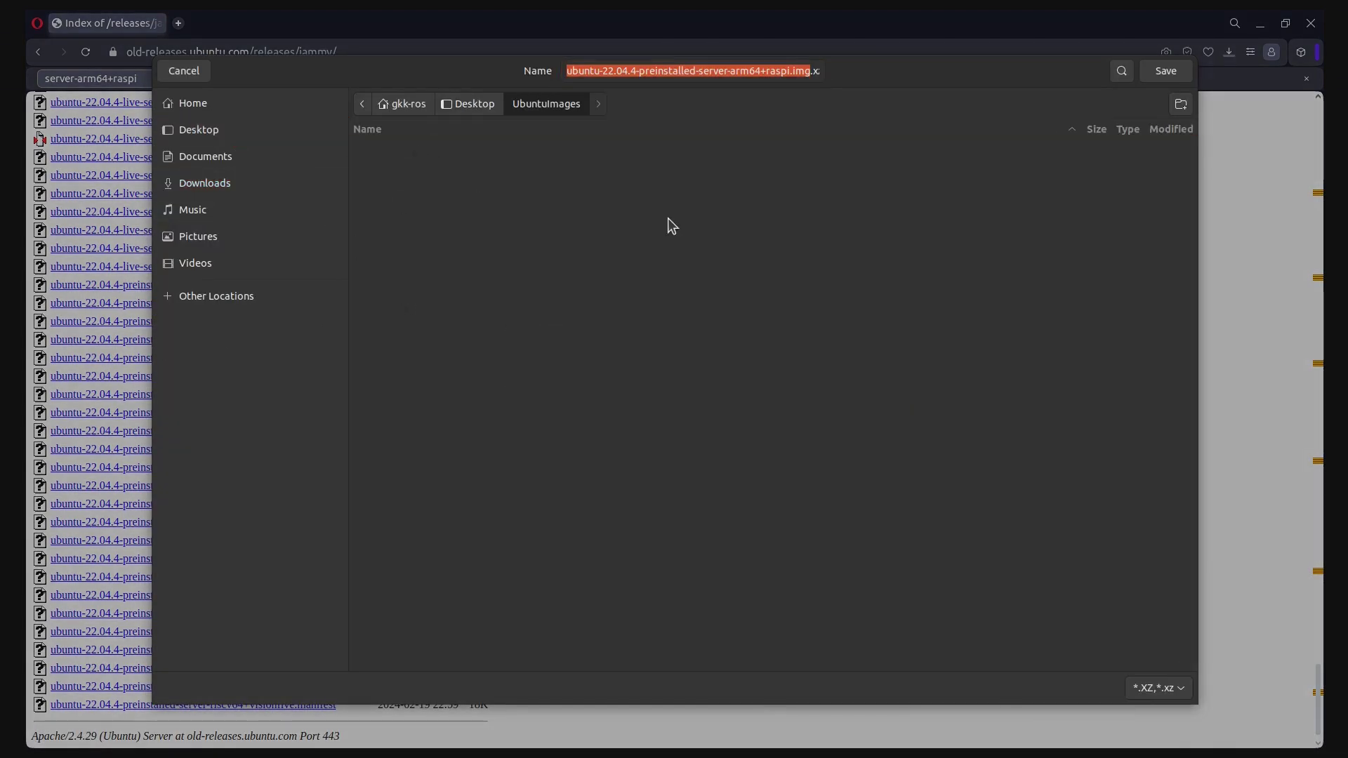
left_click(1168, 72)
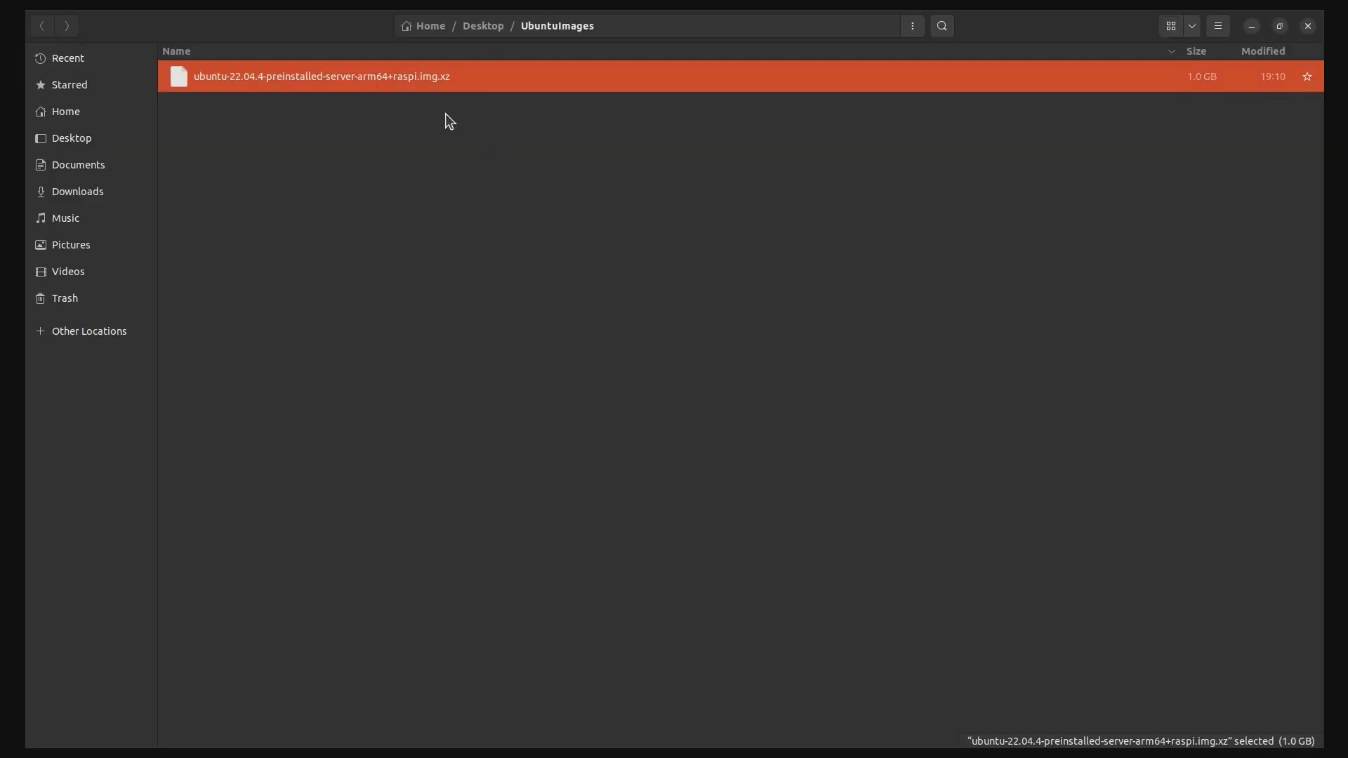
left_click(682, 421)
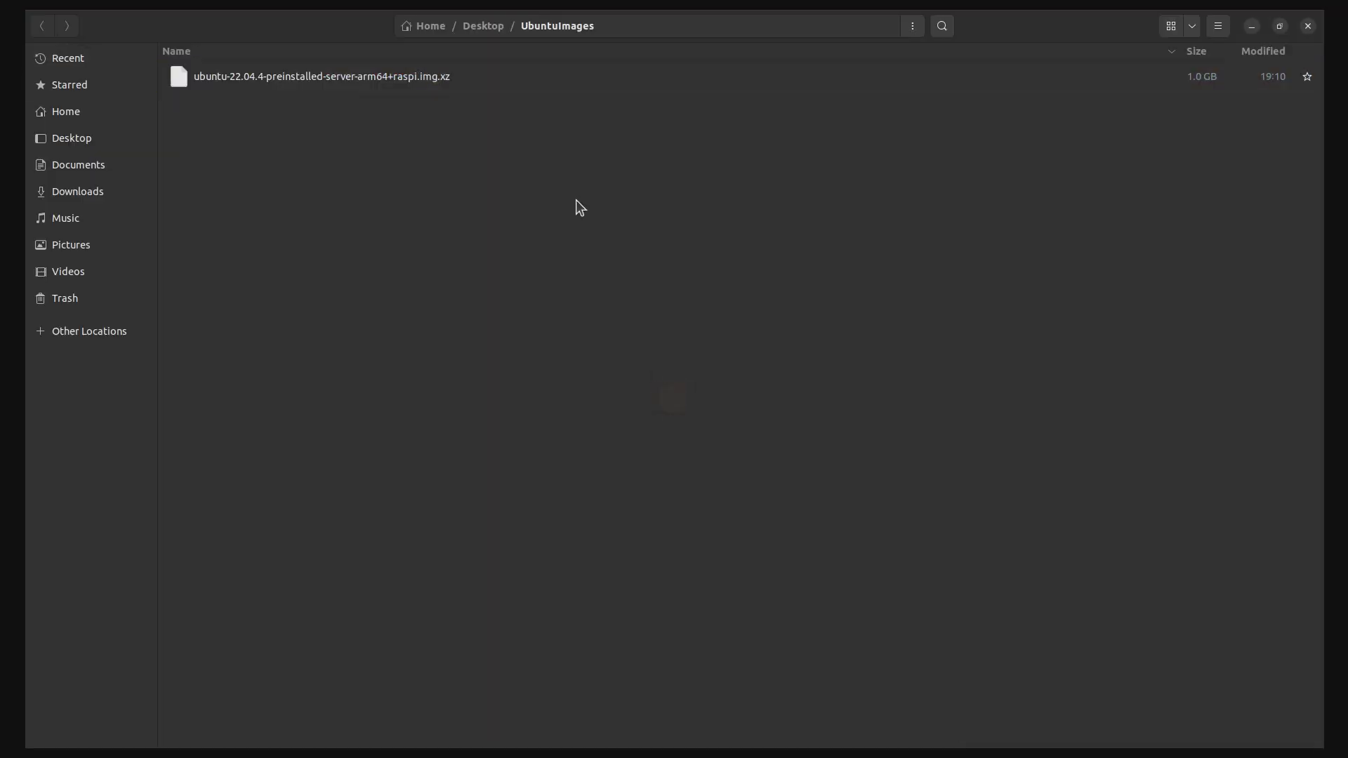
Restore the .img.xz onto the 32 GB Drive with Disk Image Writer, authenticating with the admin password
right_click(471, 77)
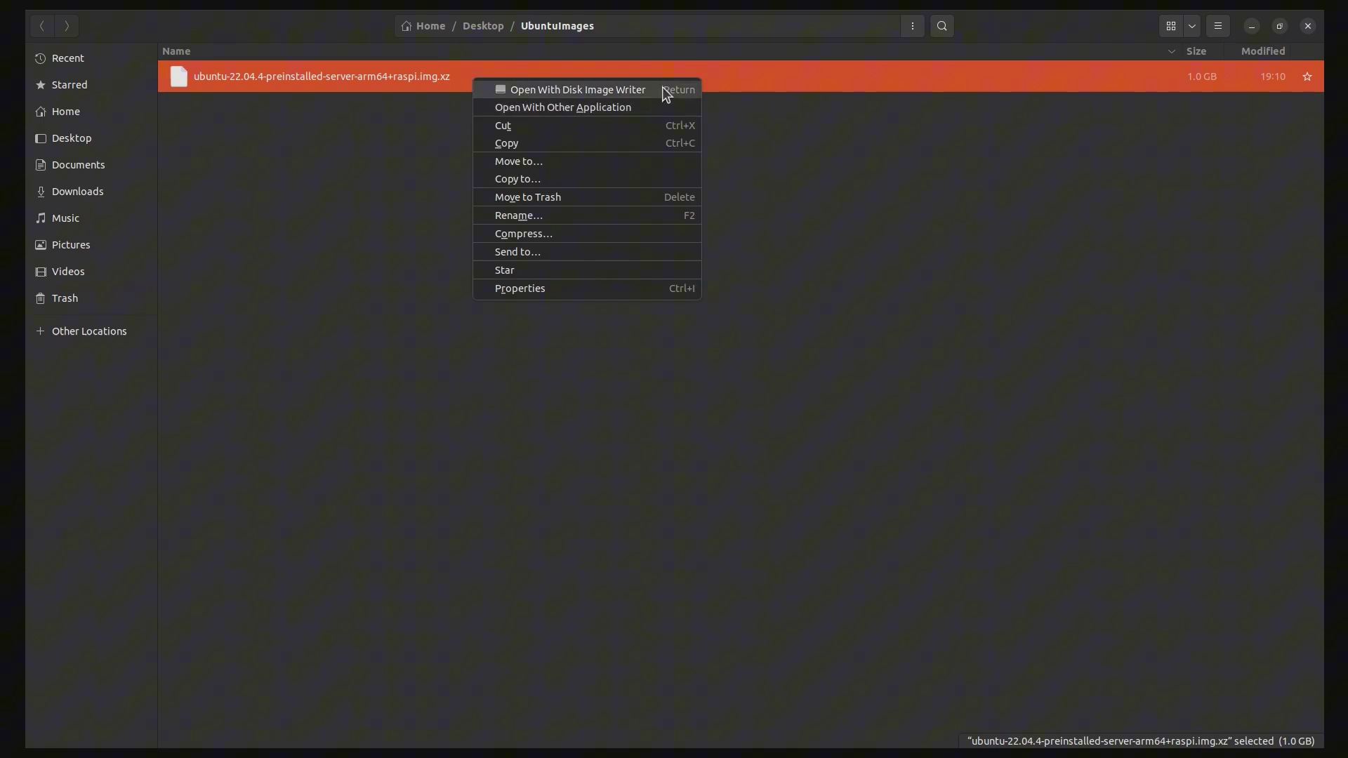
left_click(577, 91)
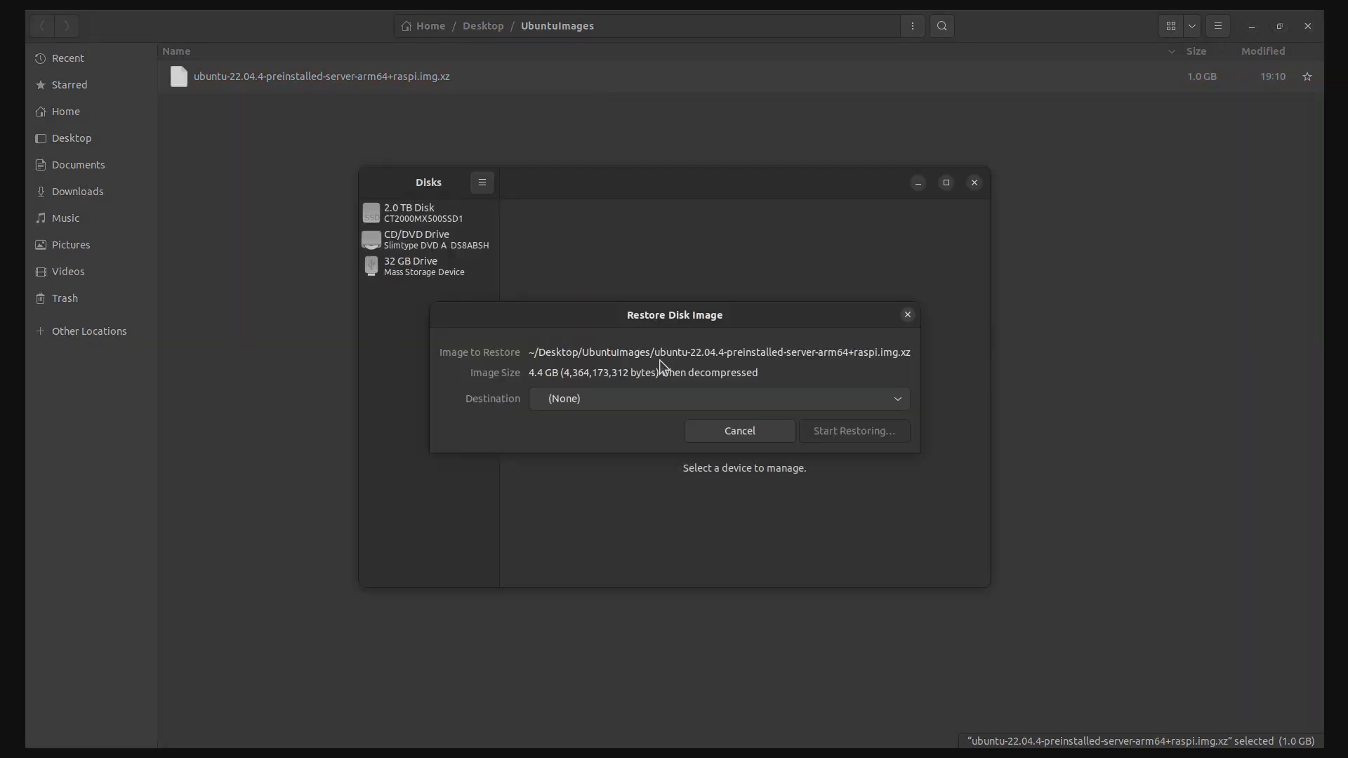
left_click(692, 401)
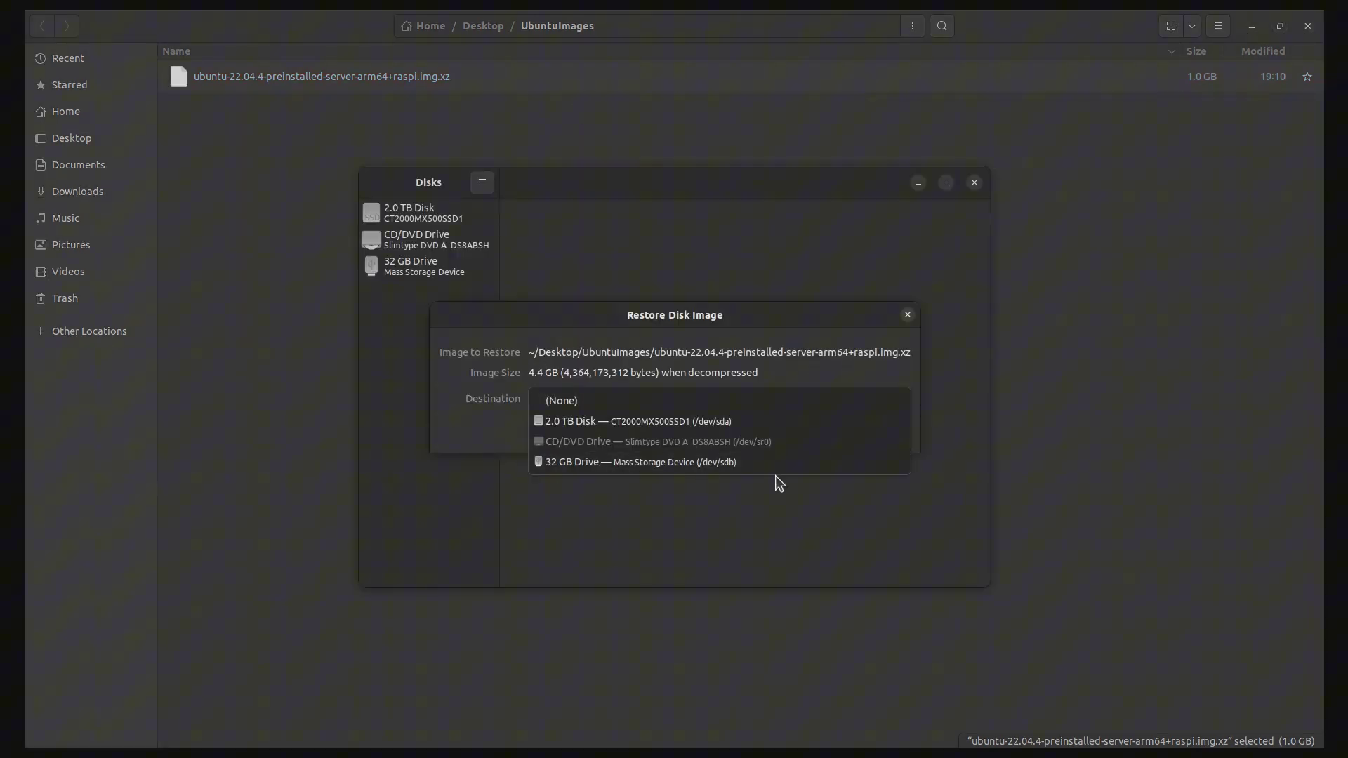
left_click(577, 469)
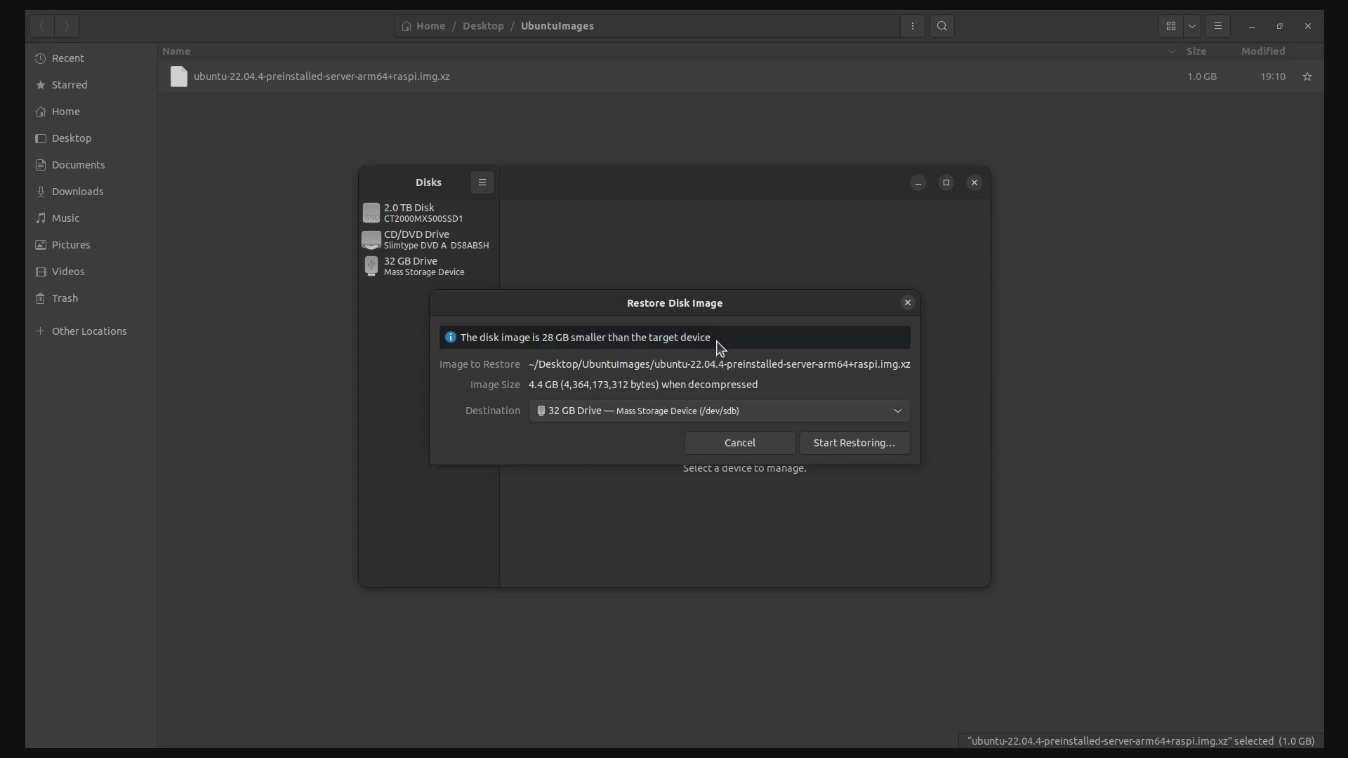
left_click(850, 449)
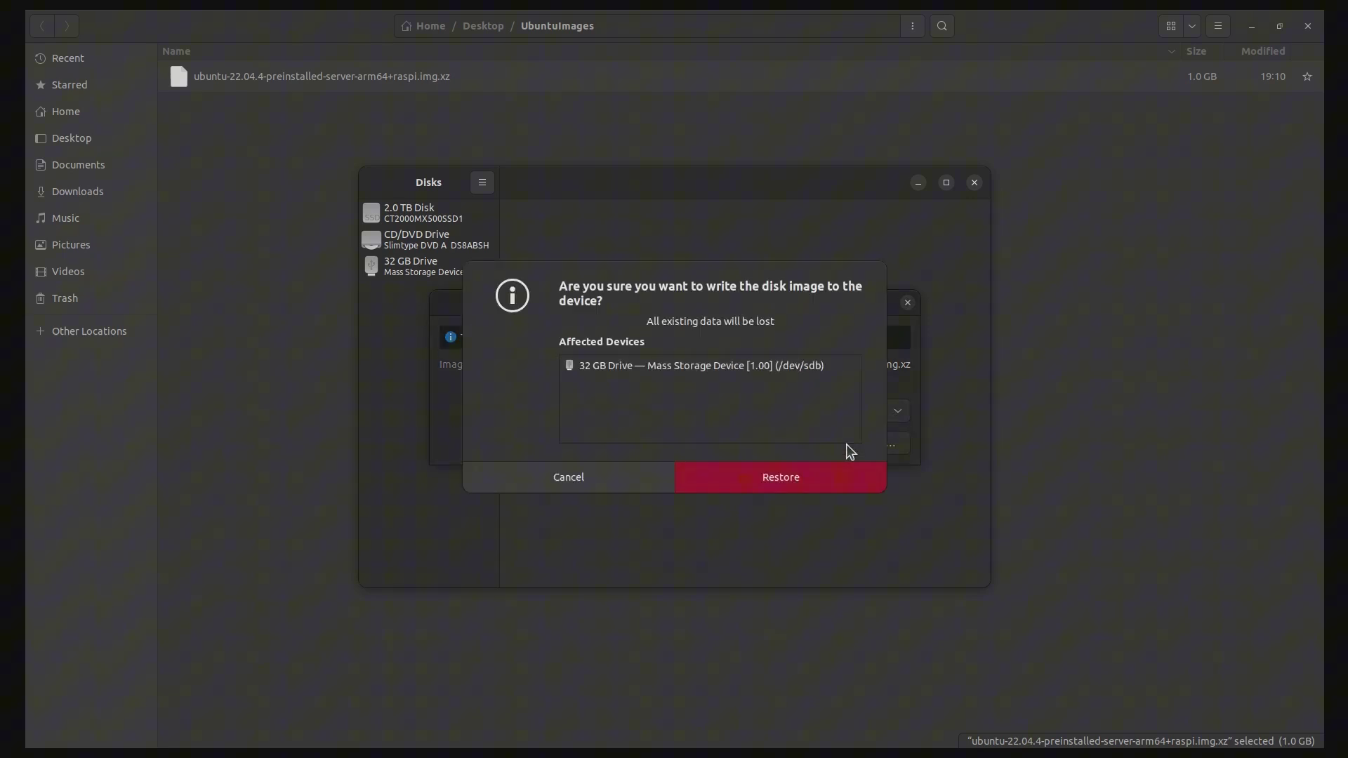
left_click(781, 477)
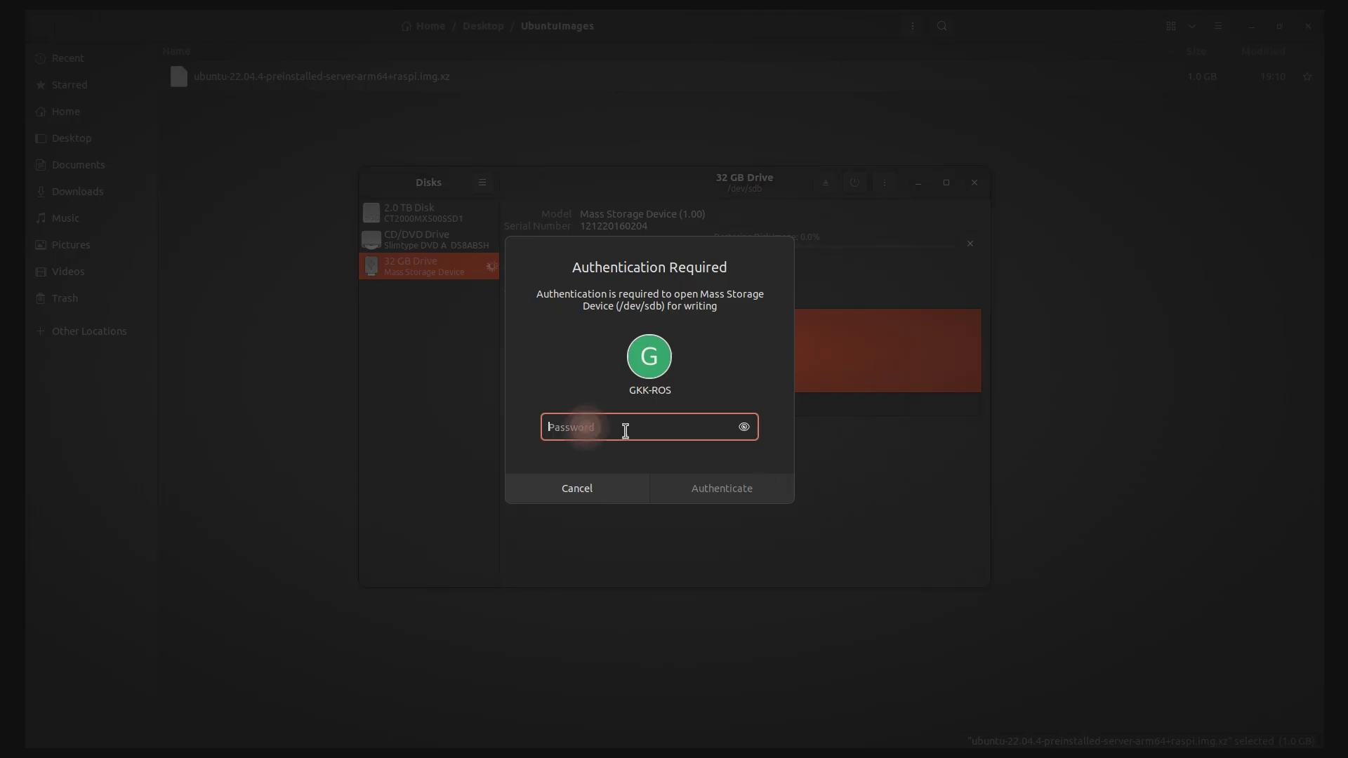
type("***********")
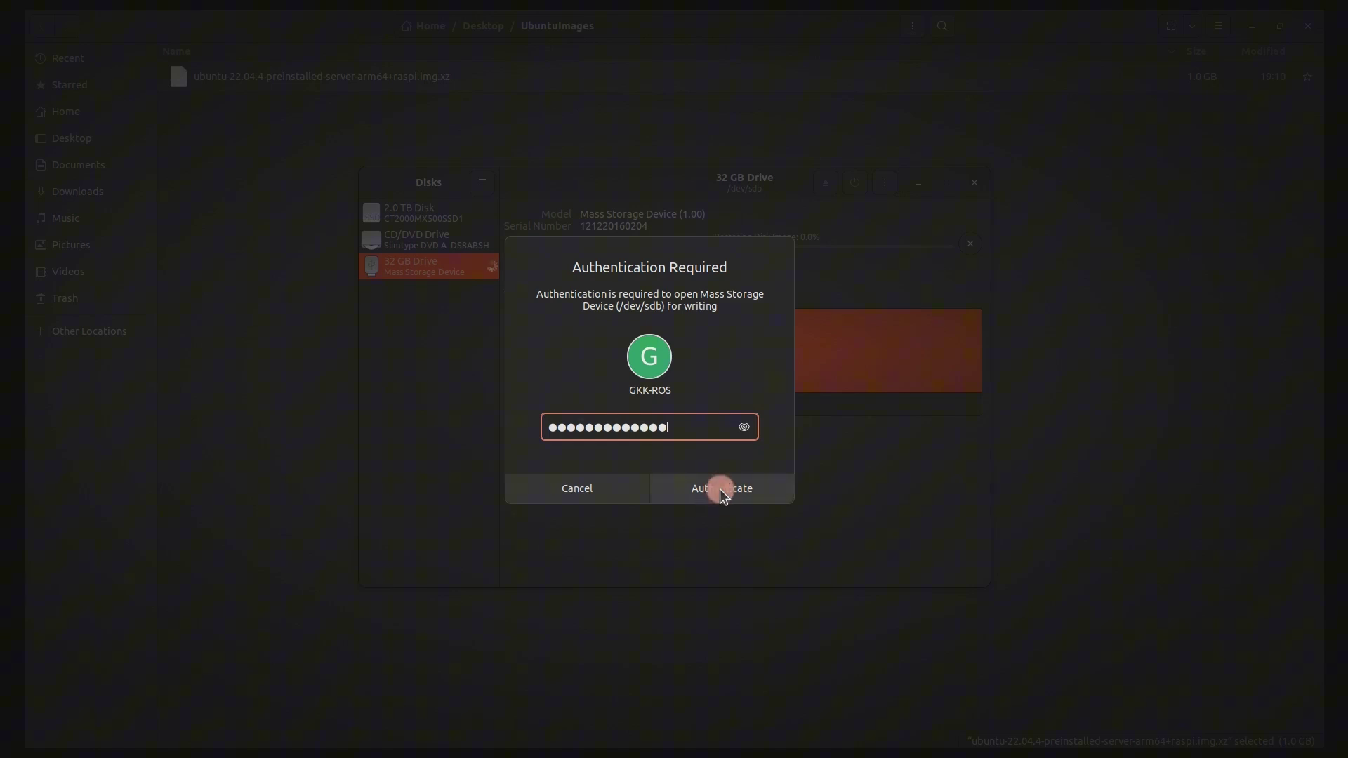
left_click(720, 490)
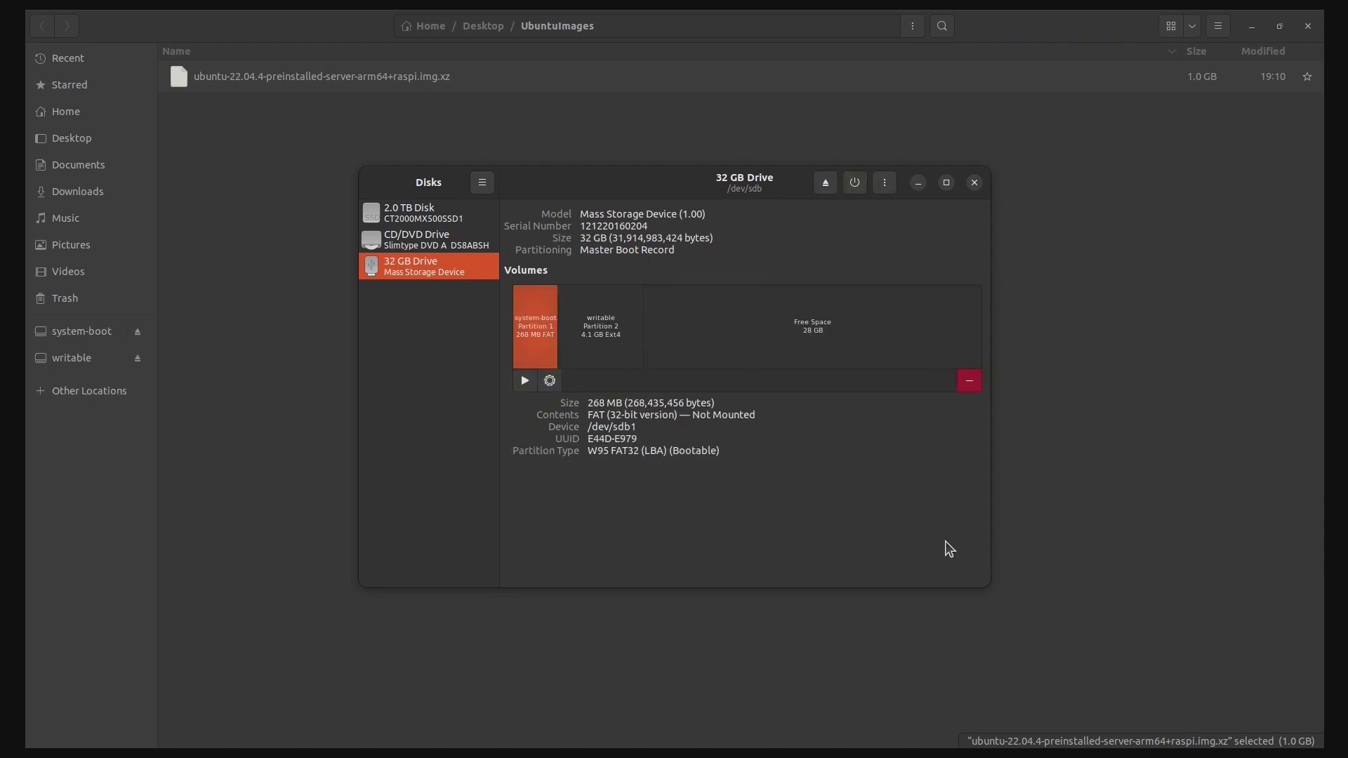
Inspect the writable partition and free space on the 32 GB drive, then close Disks
left_click(611, 351)
left_click(746, 347)
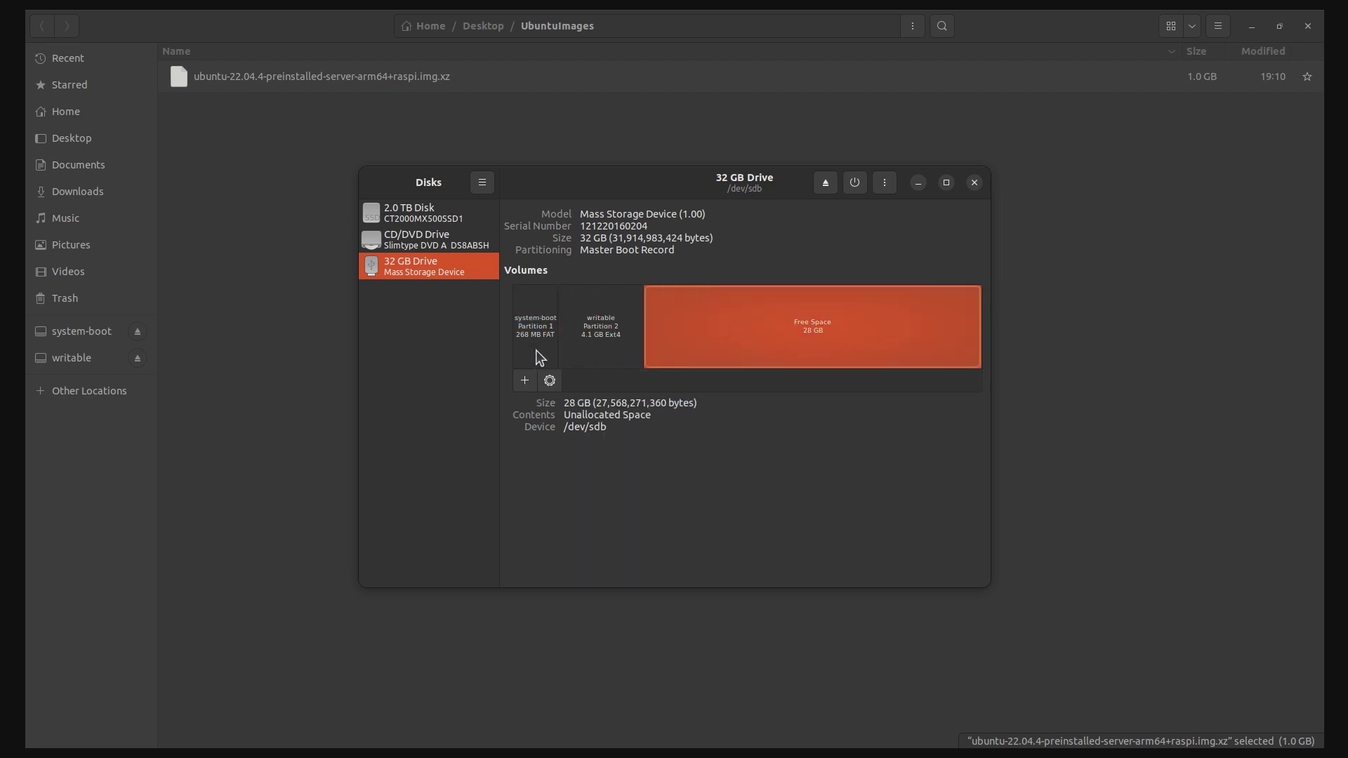
left_click(975, 182)
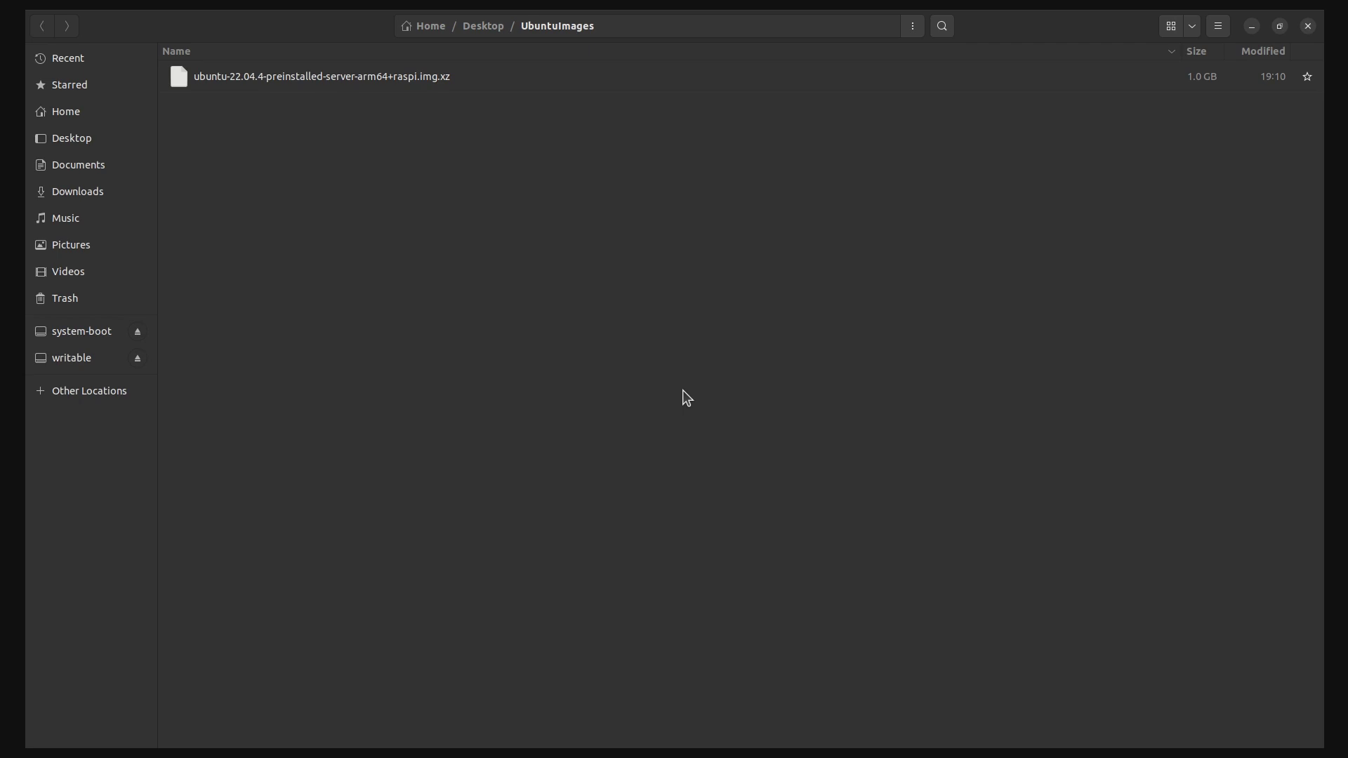
Open a terminal inside the system-boot partition
left_click(82, 333)
scroll(310, 352, "down", 3)
left_click(913, 26)
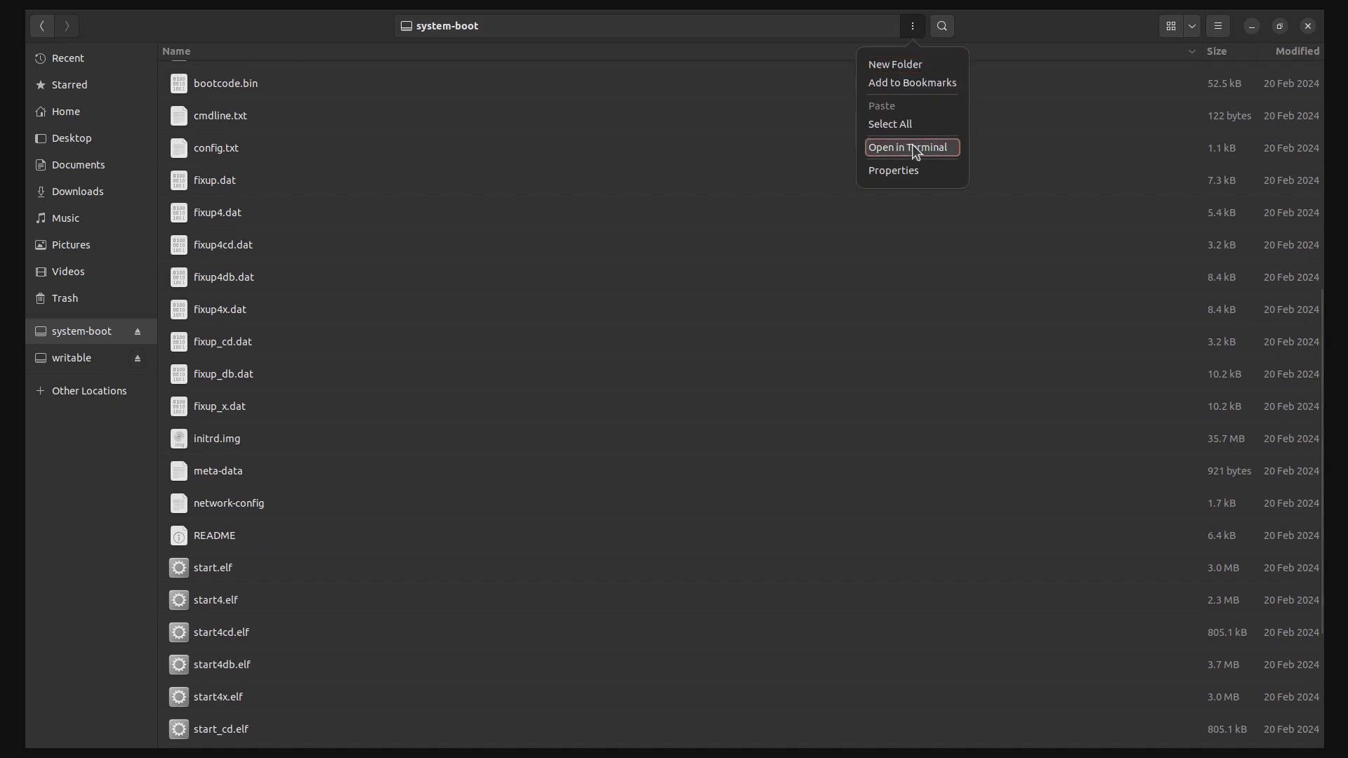
left_click(913, 148)
Create an empty ssh file, confirm it with ls -la | grep ssh, and run sudo chmod 777 ./ssh
type("touch ./ssh")
key("Return")
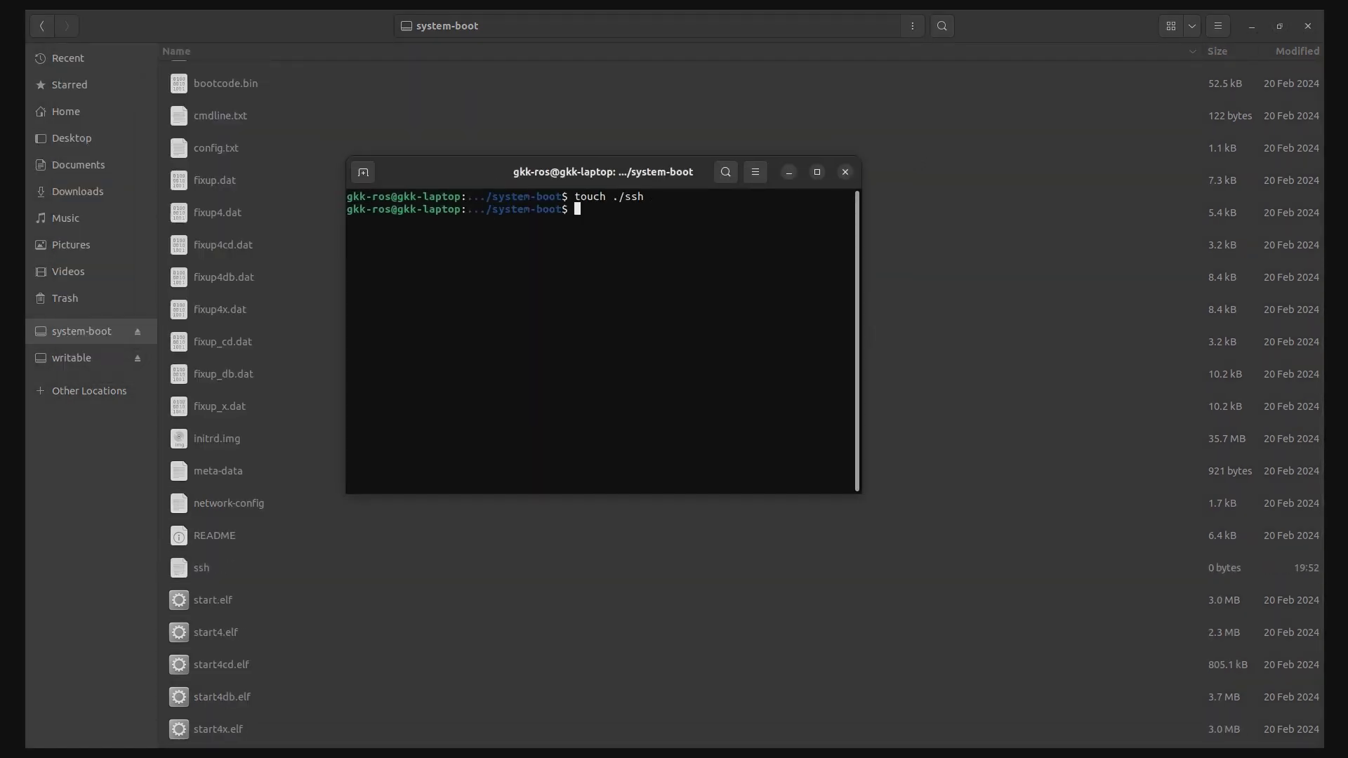
type("ls -la | grep ssh")
key("Return")
left_click_drag(694, 221, 348, 218)
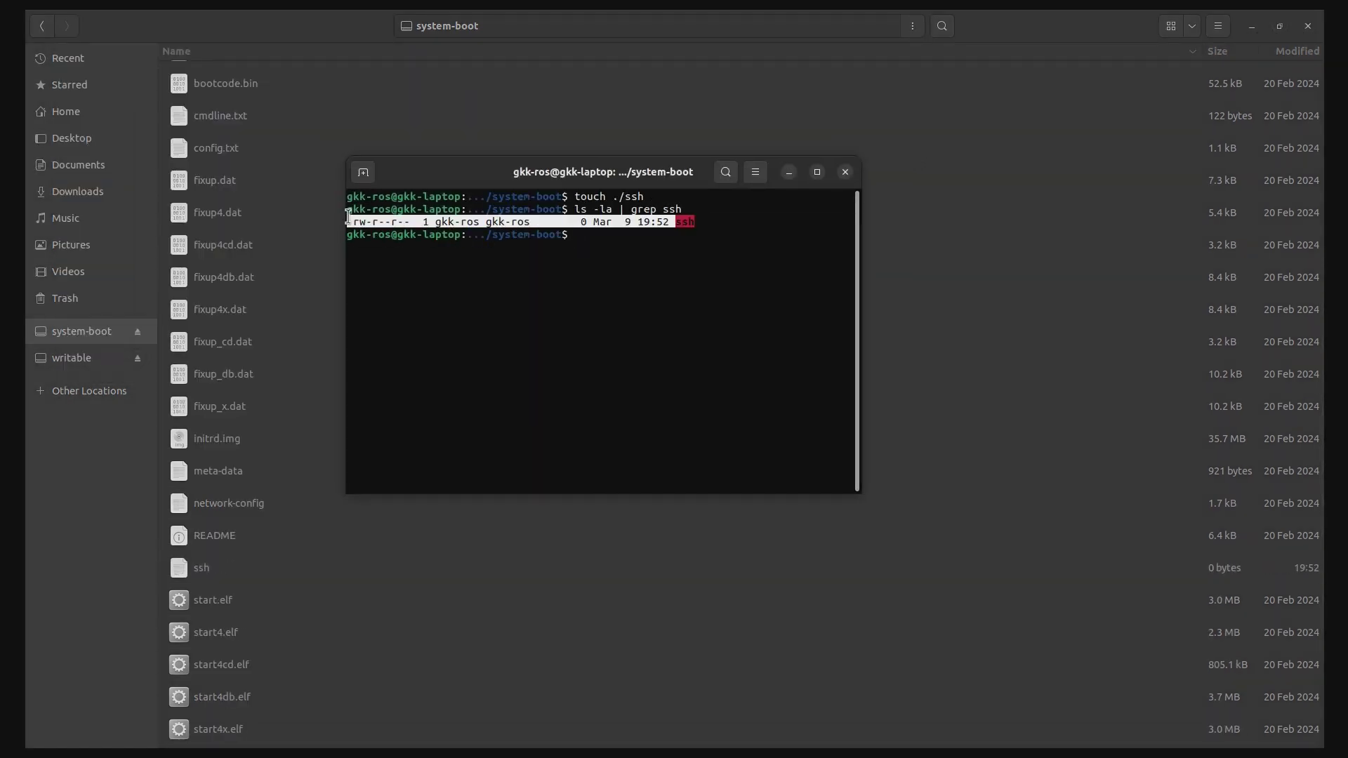
type("sudo chmod 777 ./ssh")
key("Return")
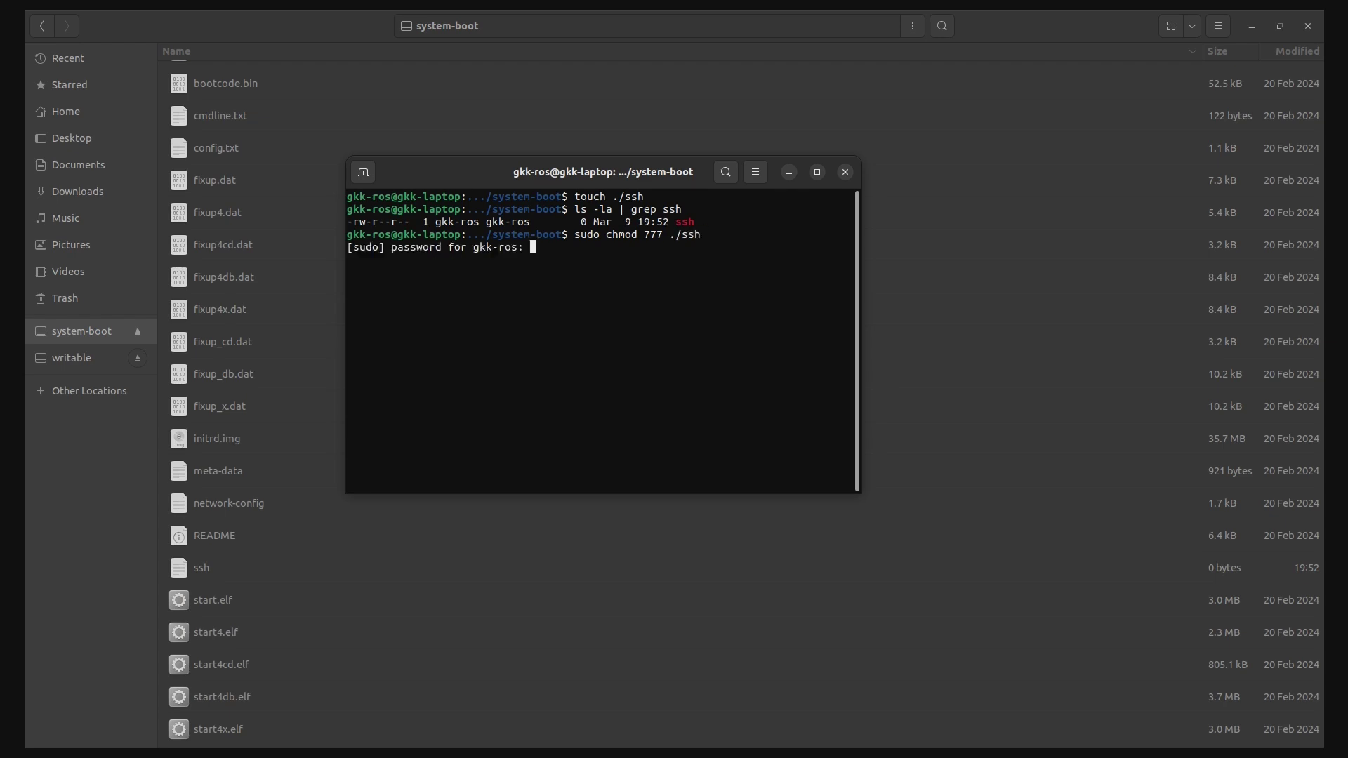
Submit the sudo password to finish the chmod and select the new ssh file
key("Return")
left_click(845, 172)
left_click(198, 567)
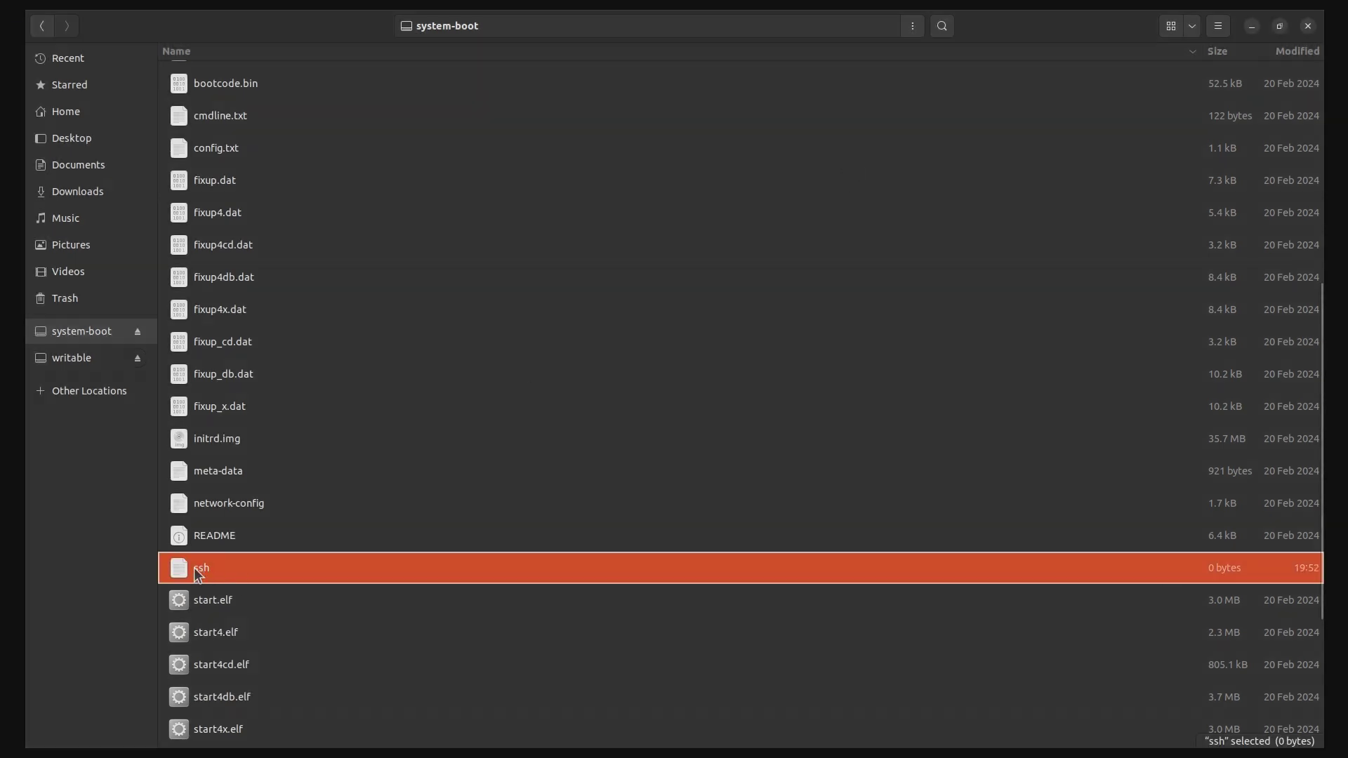
Browse the writable partition to etc/netplan to show 50-cloud-init.yaml
left_click(73, 360)
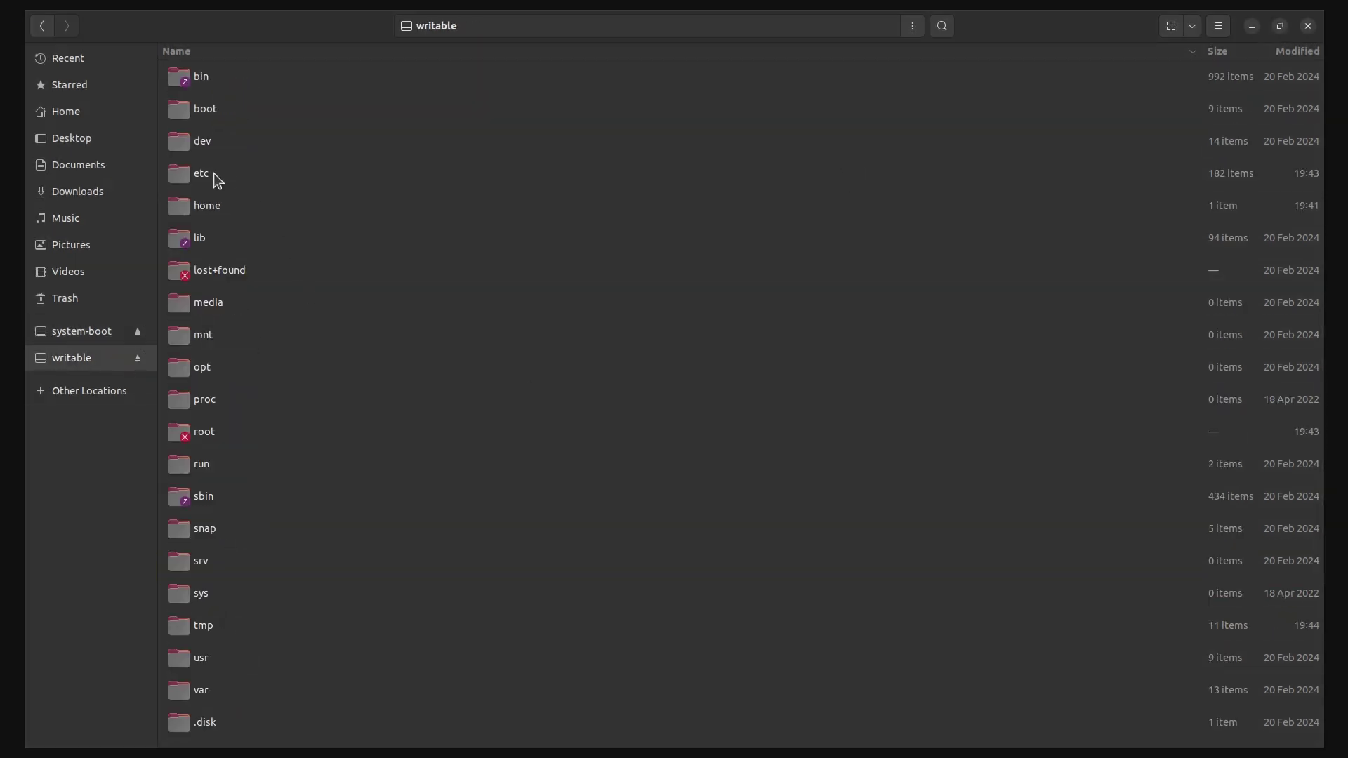
left_click(232, 173)
double_click(233, 173)
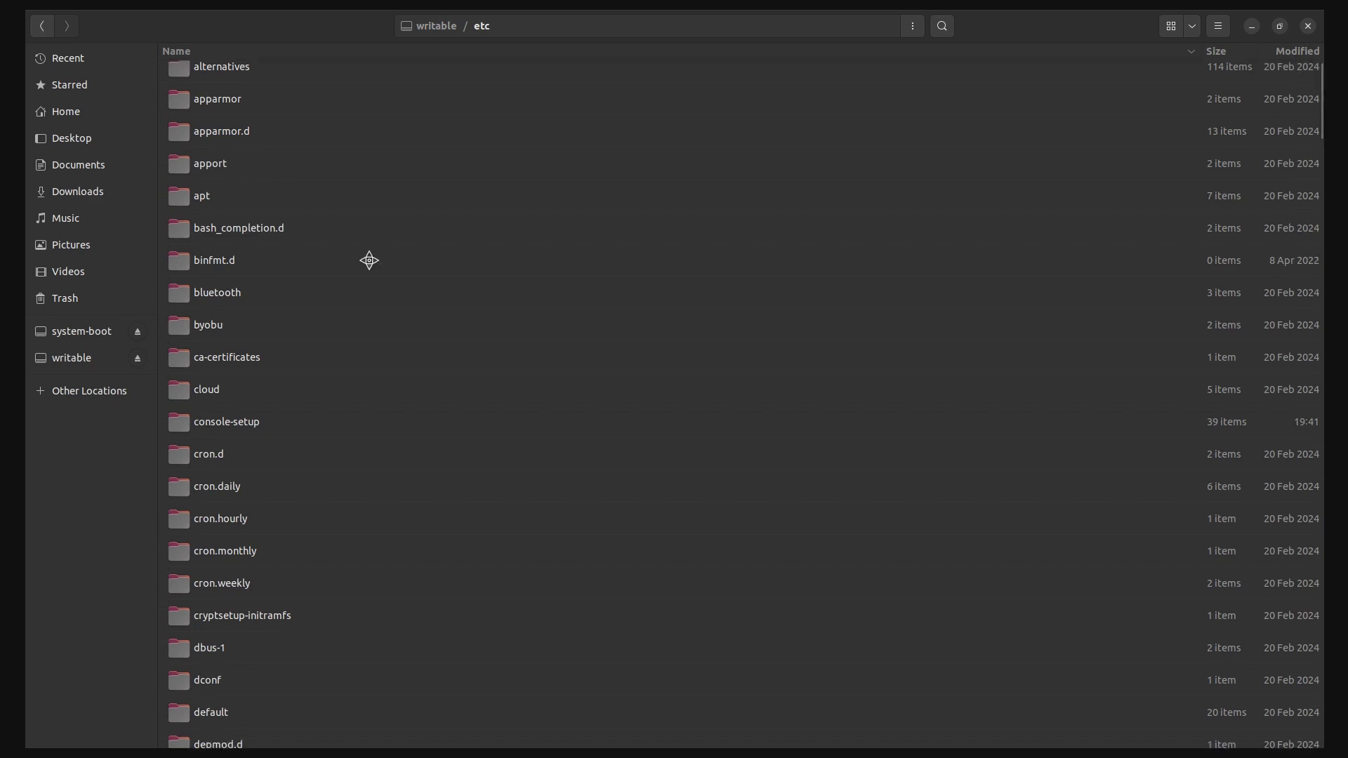
scroll(369, 261, "down", 20)
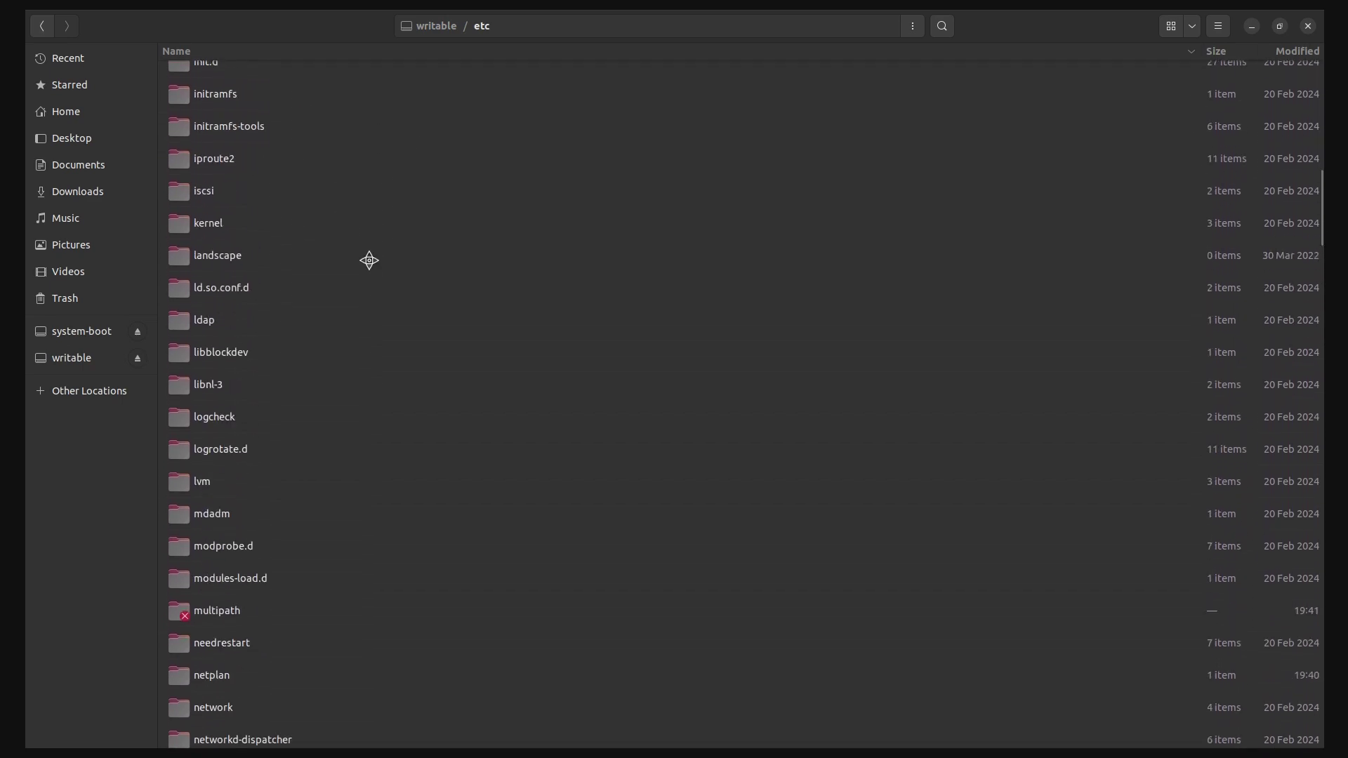
scroll(369, 261, "down", 5)
left_click(216, 491)
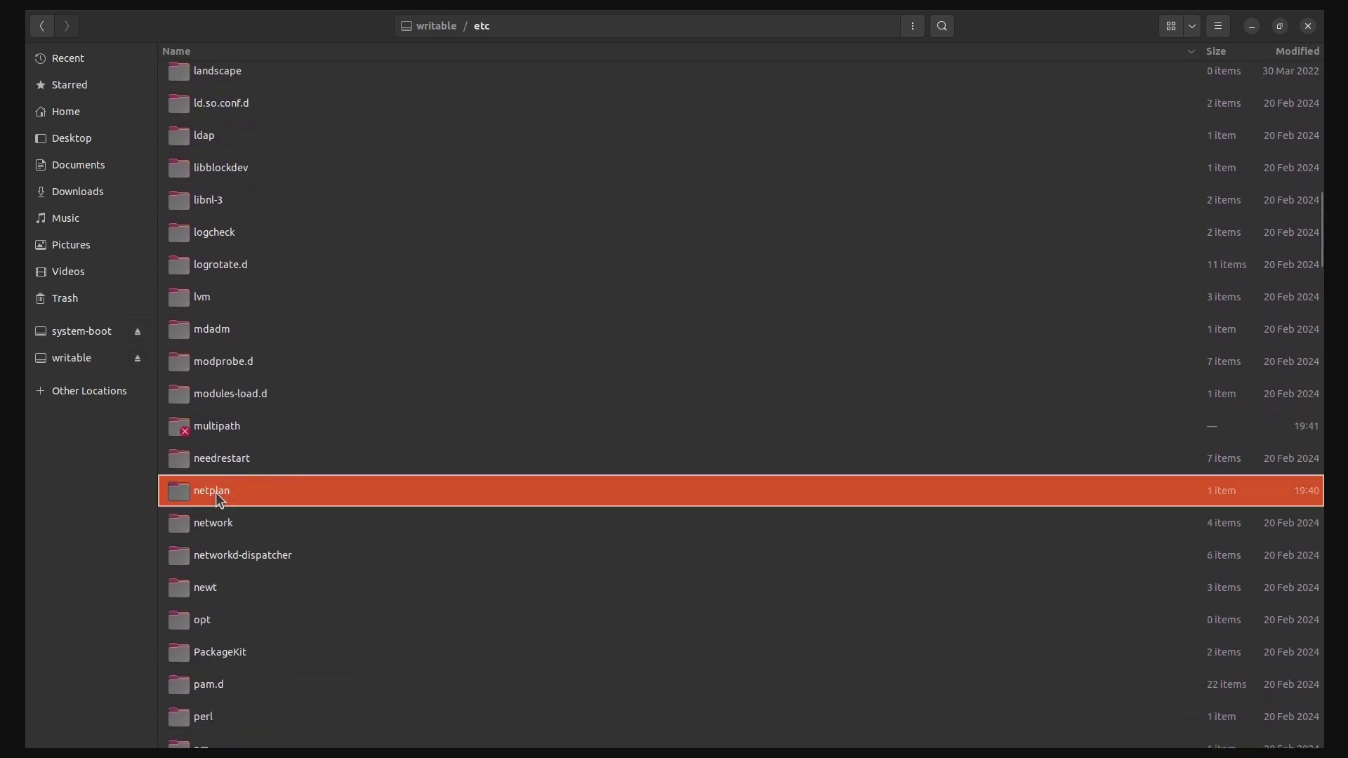
double_click(216, 491)
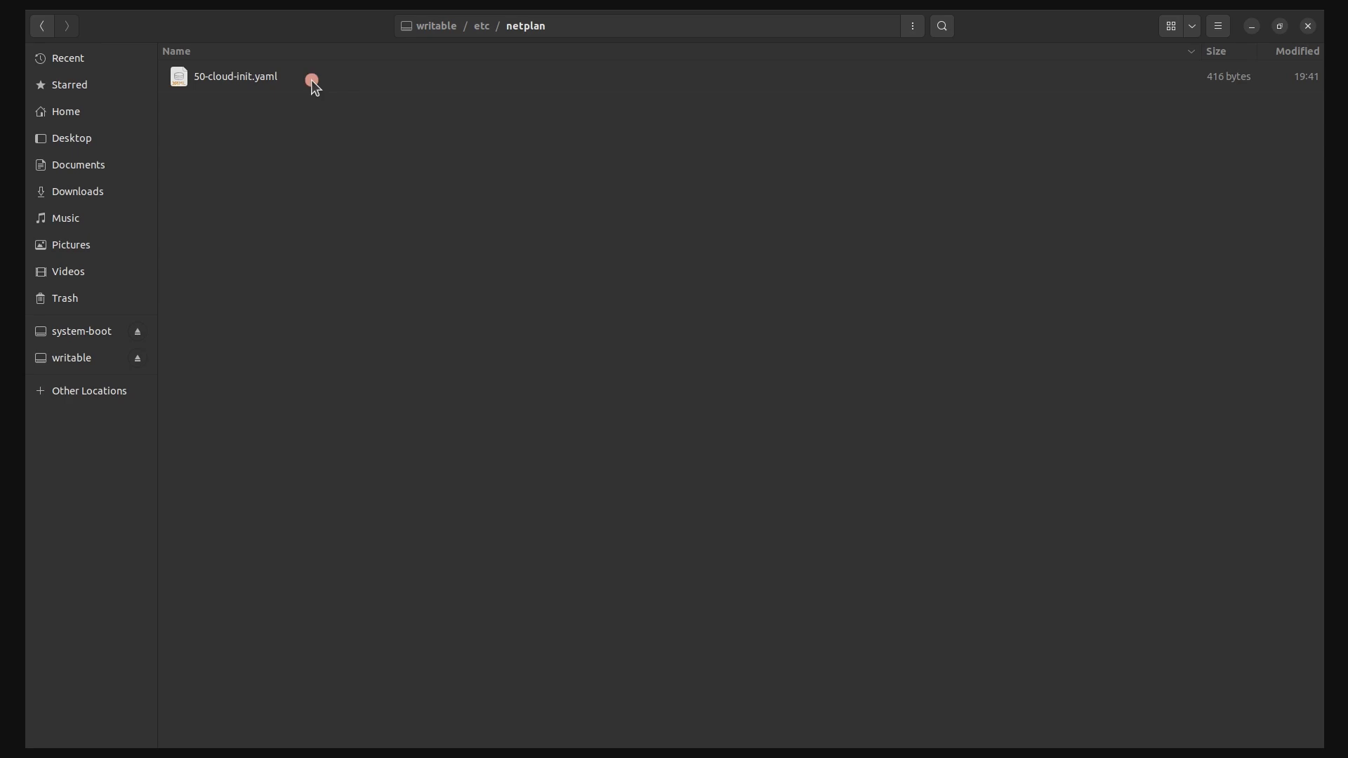
Replace lines 6–11 of 50-cloud-init.yaml with the pasted wlan0 wifis block for NETGEAR71-5G
double_click(252, 78)
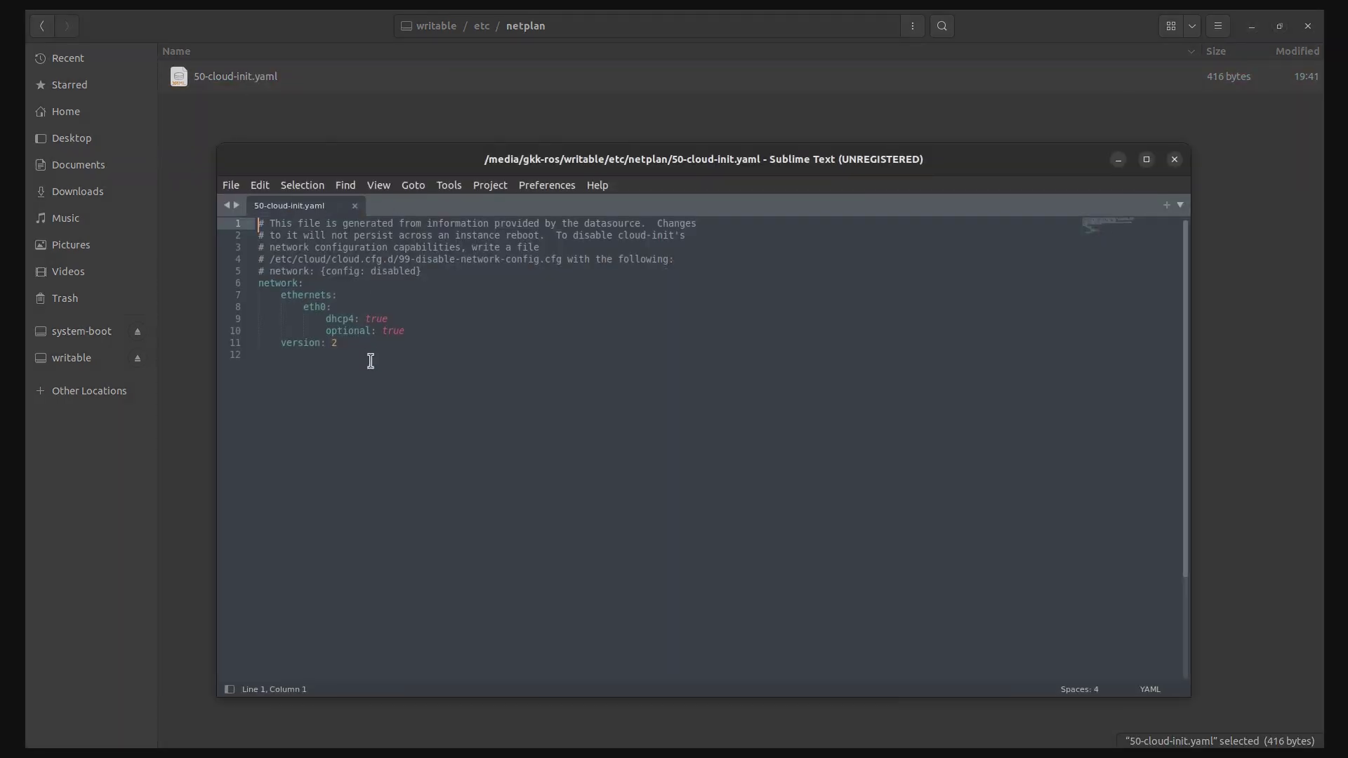
left_click_drag(359, 361, 248, 288)
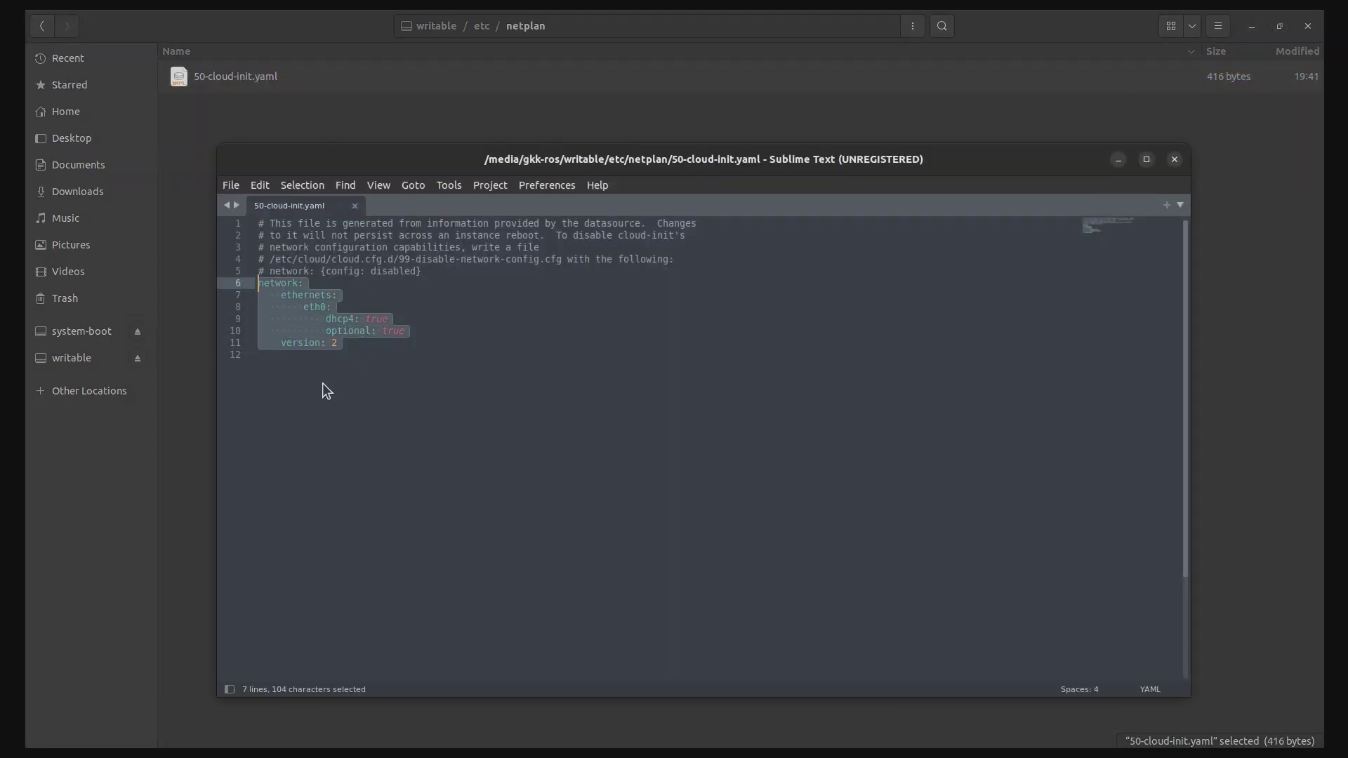
key("BackSpace")
key("ctrl+v")
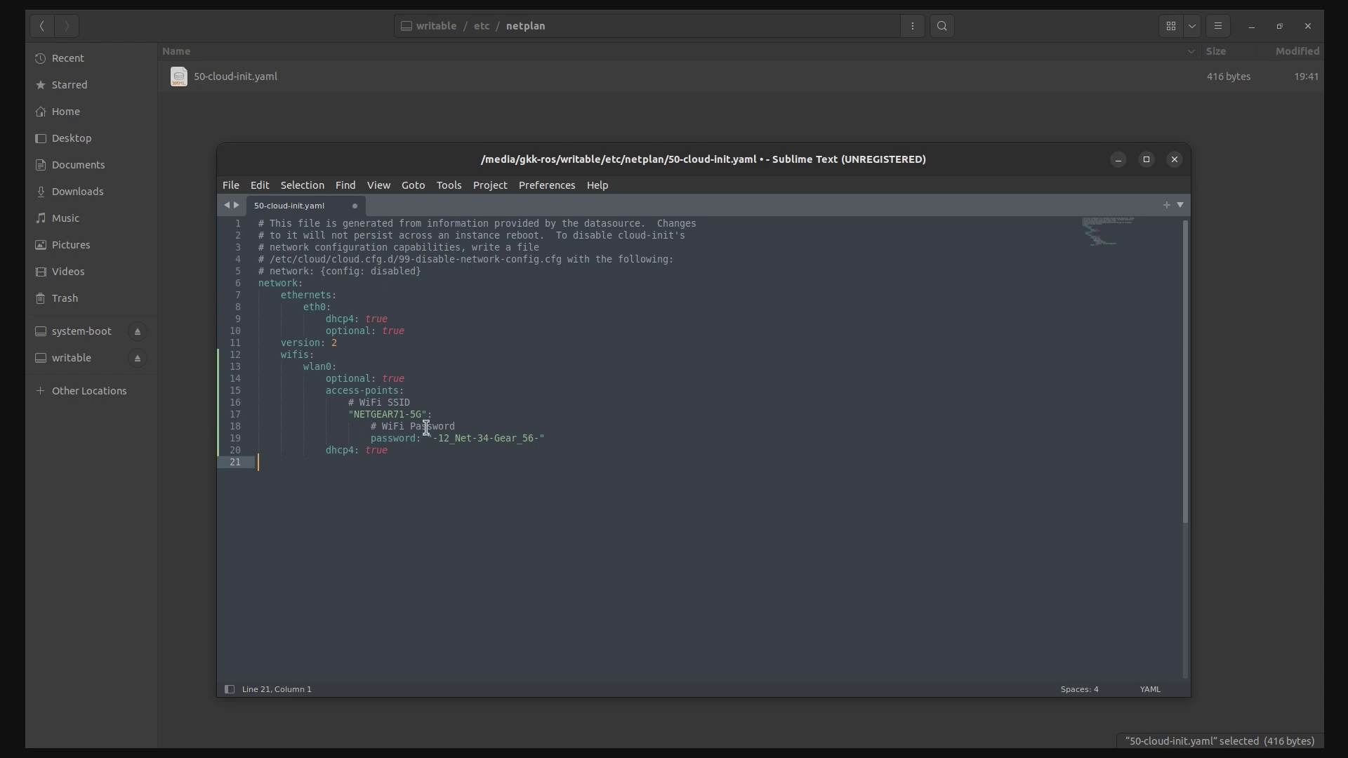
left_click(444, 415)
left_click_drag(354, 414, 422, 415)
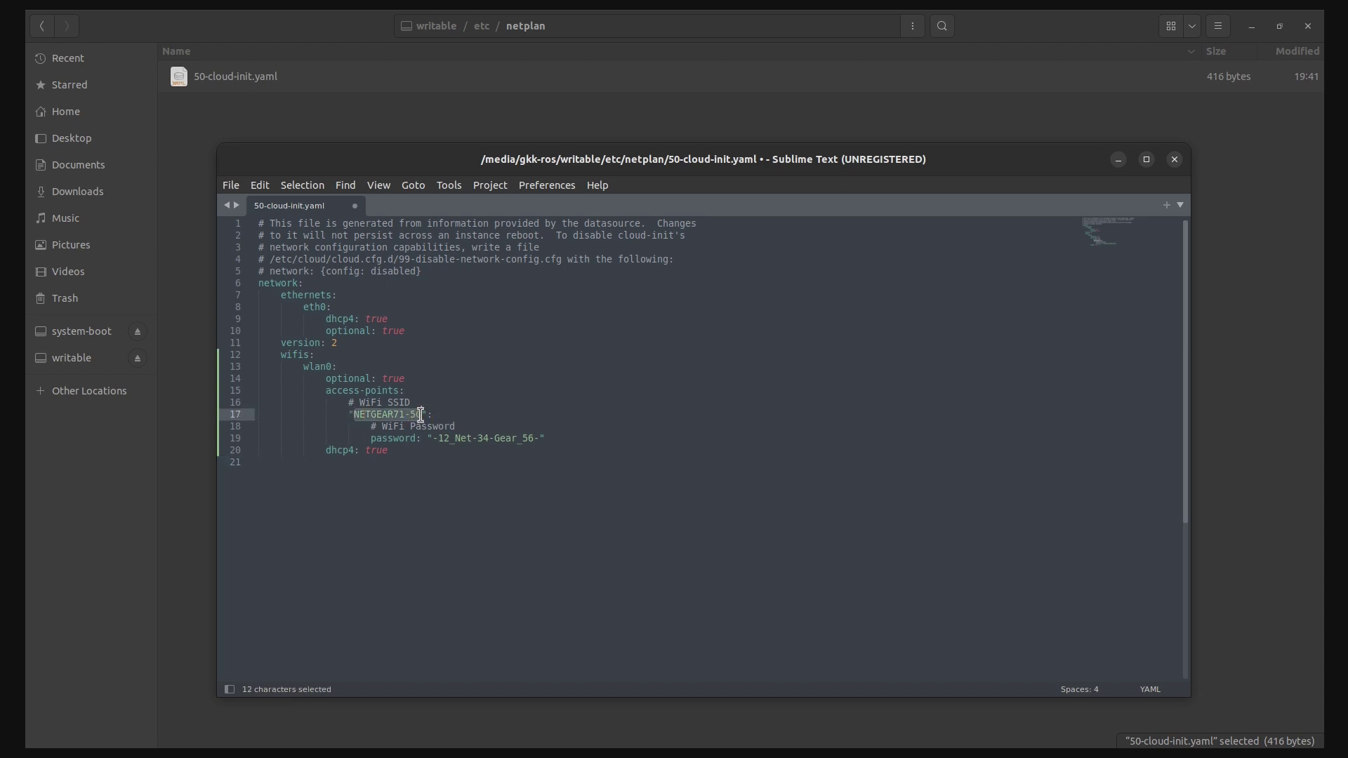
left_click(465, 415)
Check the laptop's Wi-Fi network and review the SSID and password lines in the file
left_click(1271, 12)
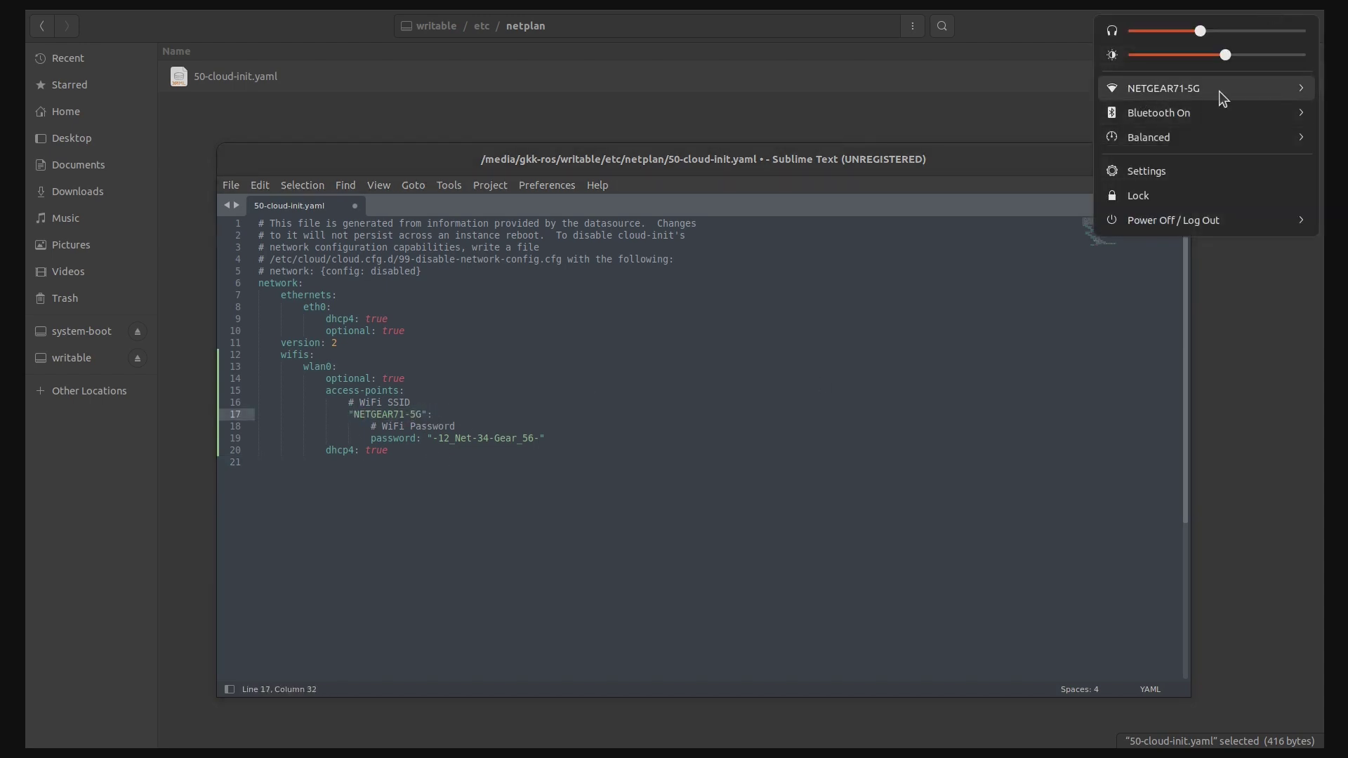
left_click(901, 412)
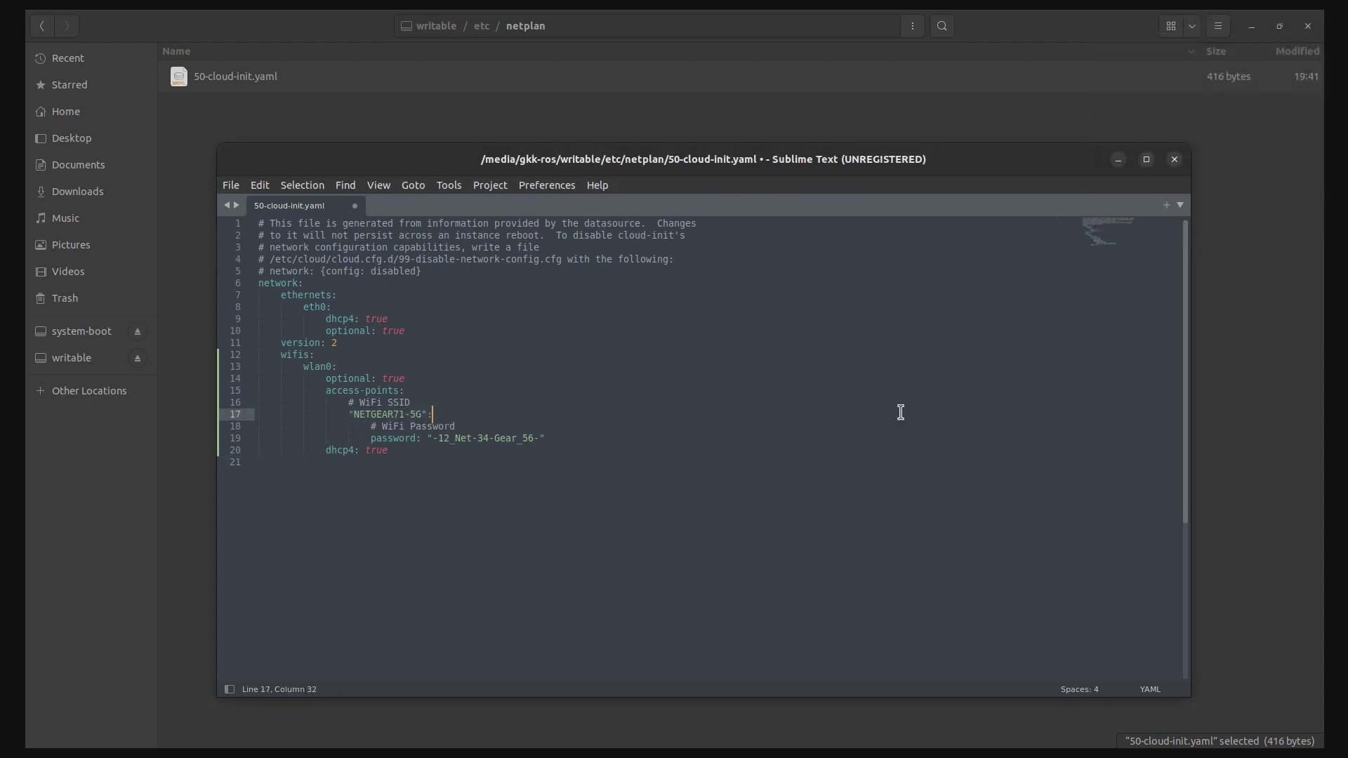
left_click_drag(439, 438, 533, 438)
left_click_drag(382, 426, 520, 427)
left_click(521, 430)
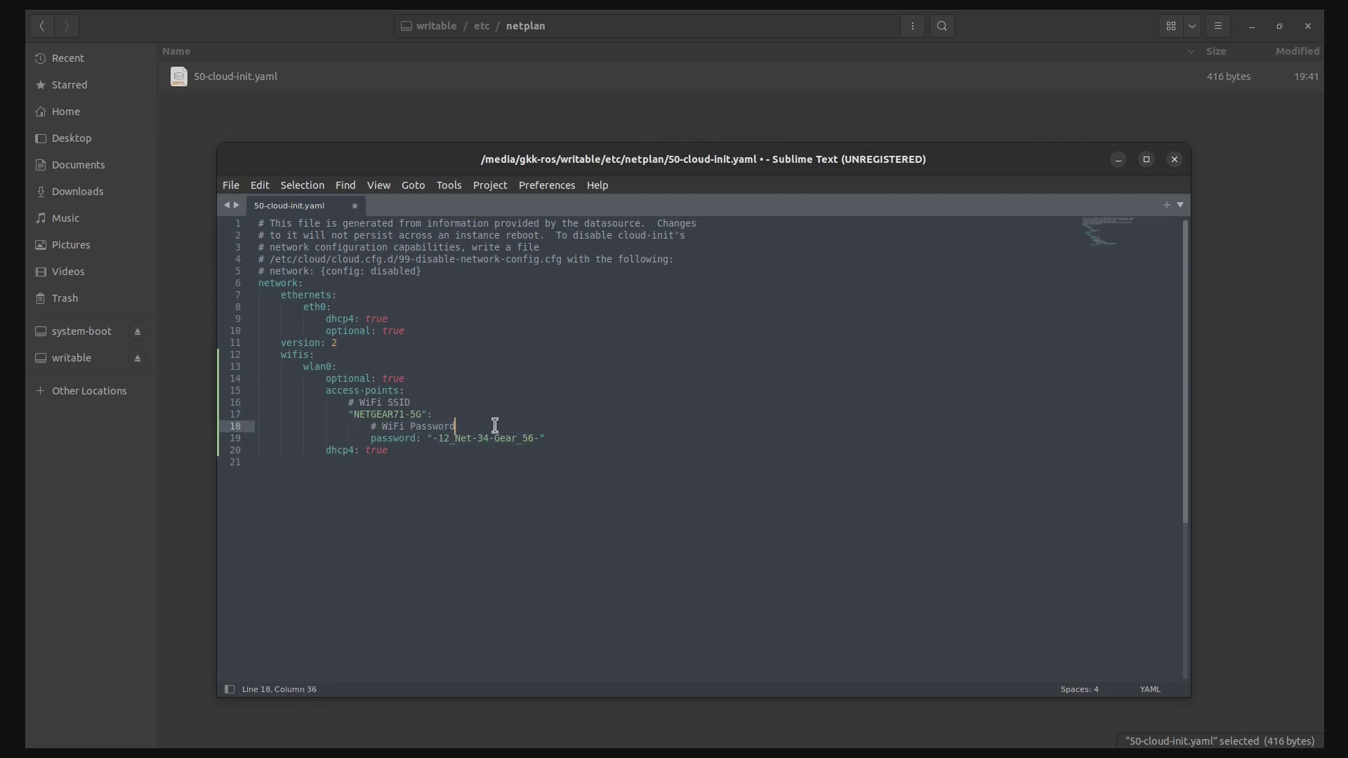
left_click(494, 418)
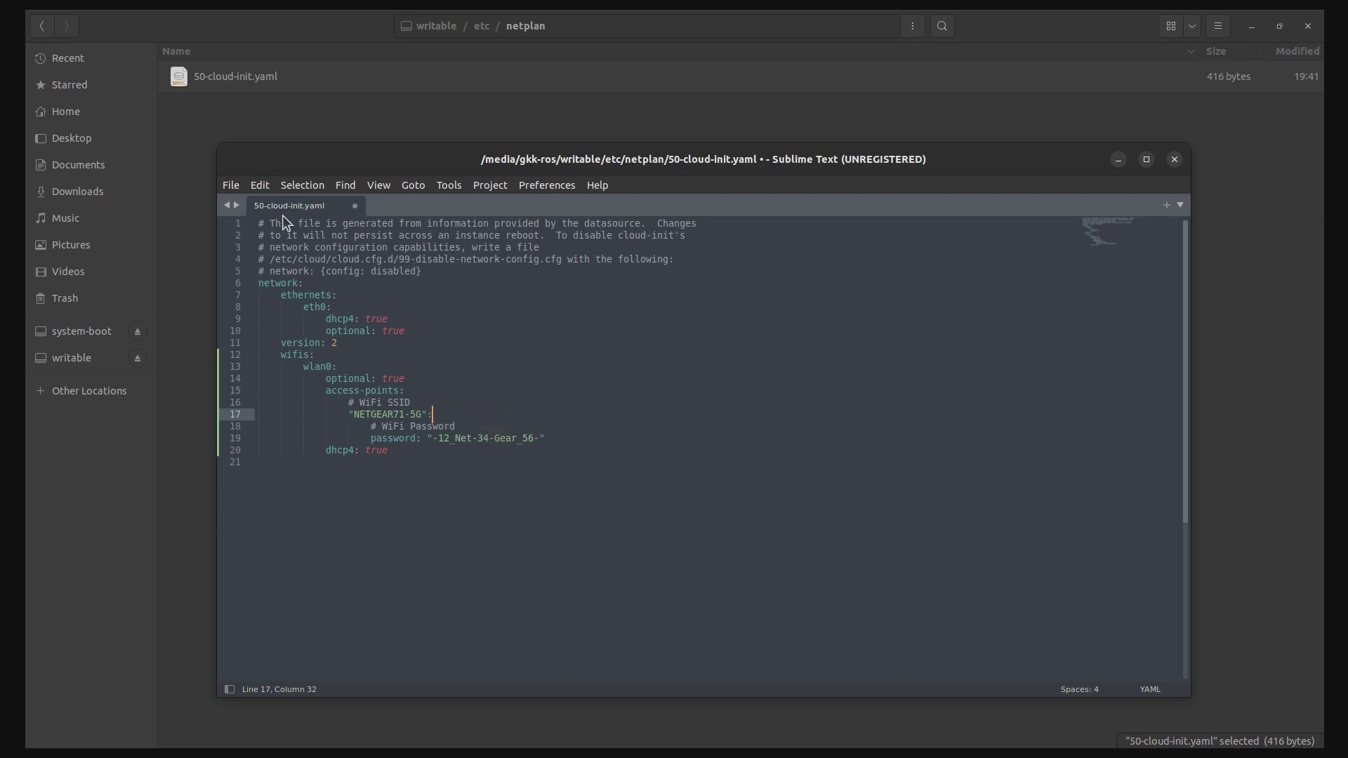
Save 50-cloud-init.yaml as administrator, entering the password to authenticate
left_click(232, 186)
left_click(251, 311)
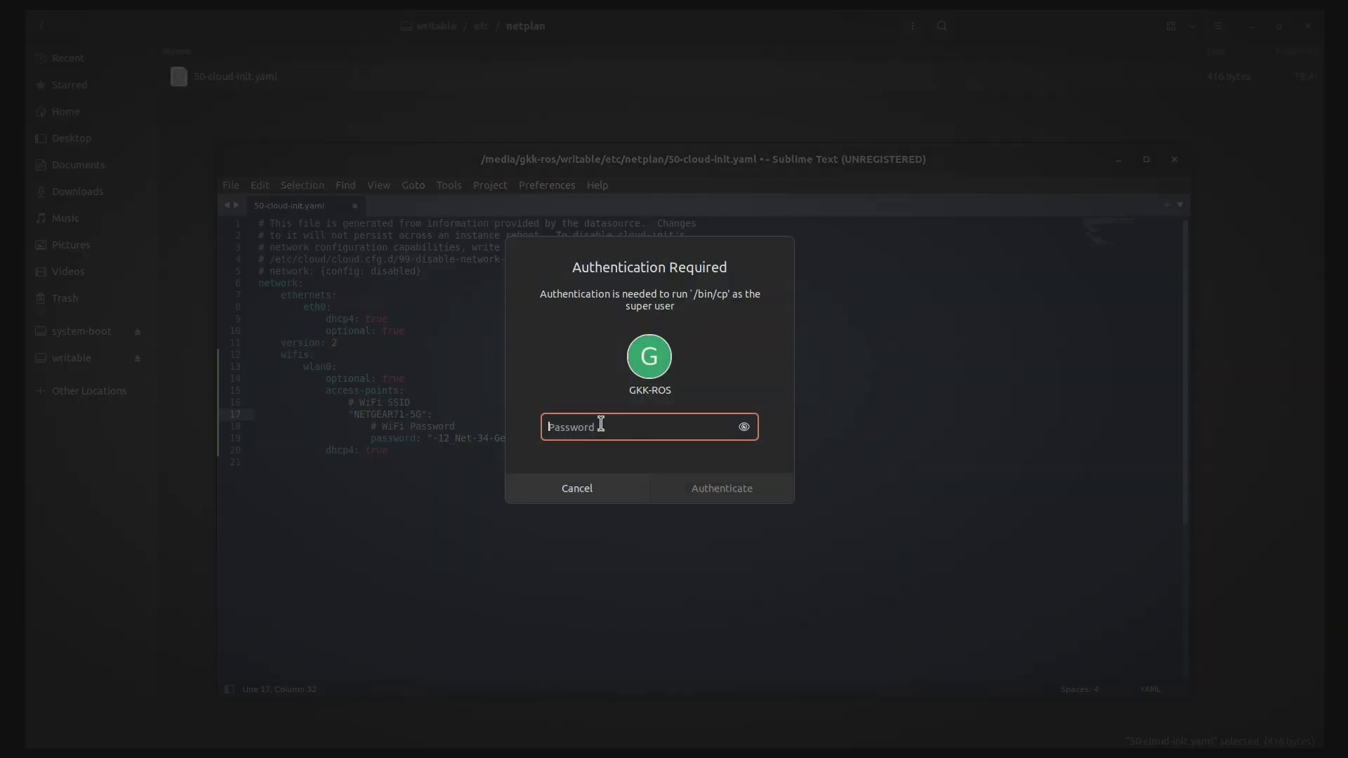
left_click(600, 428)
type("**************")
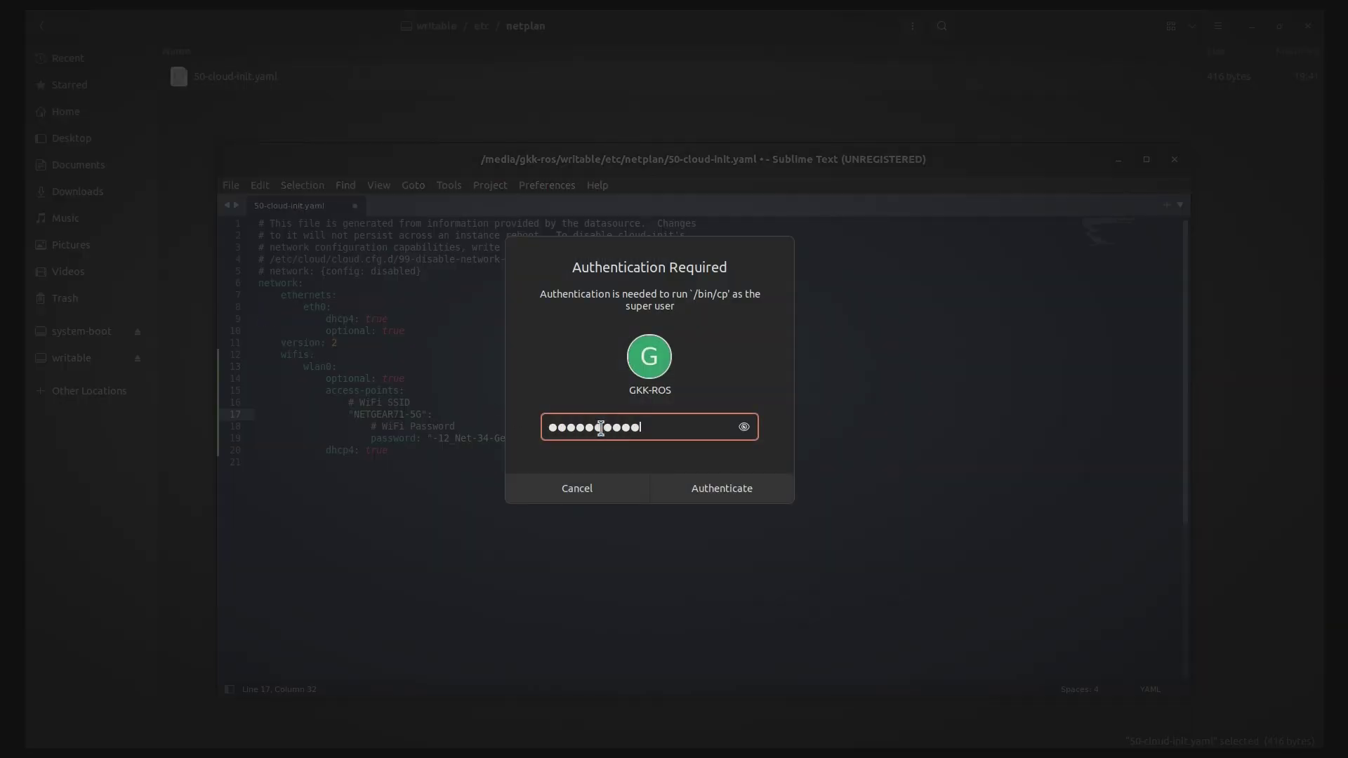
left_click(726, 488)
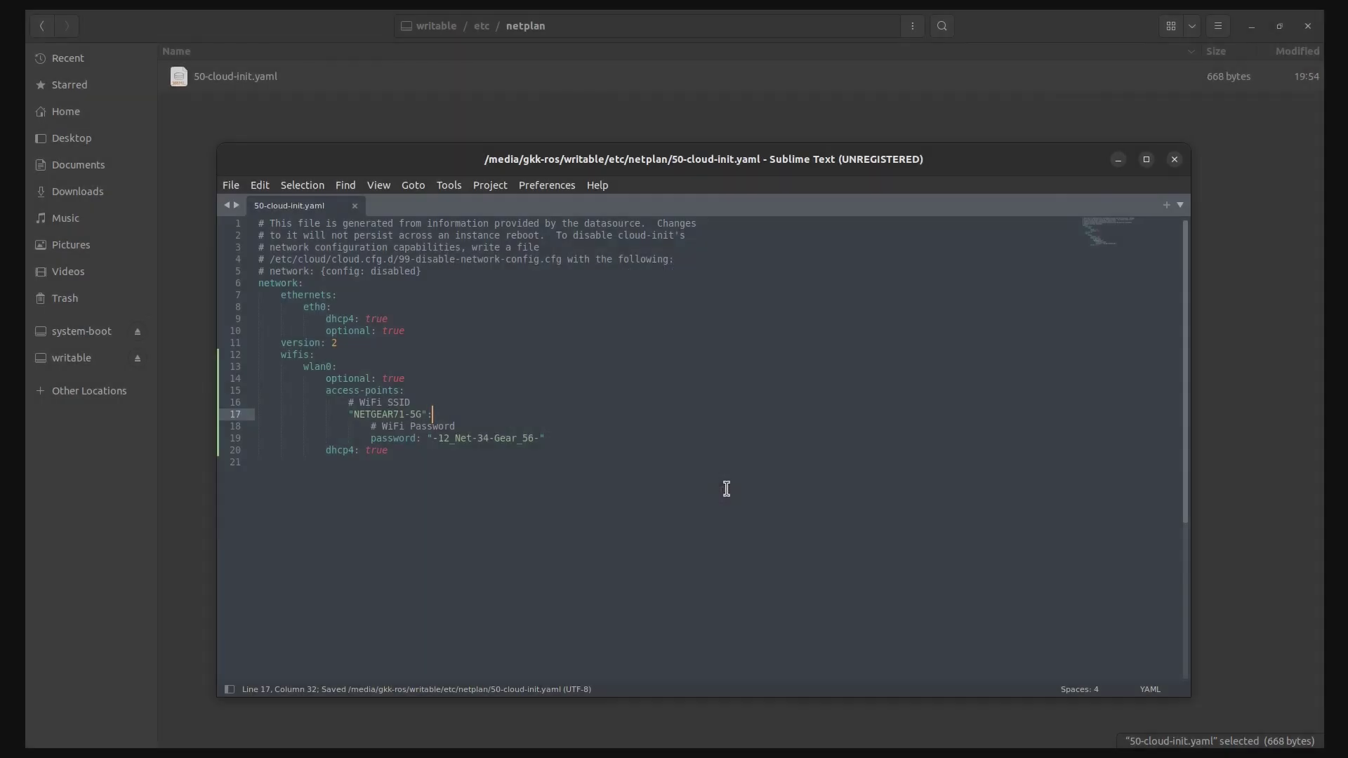
Close the editor, reopen 50-cloud-init.yaml to confirm the changes, then close it again
left_click(353, 206)
left_click(1174, 159)
double_click(247, 78)
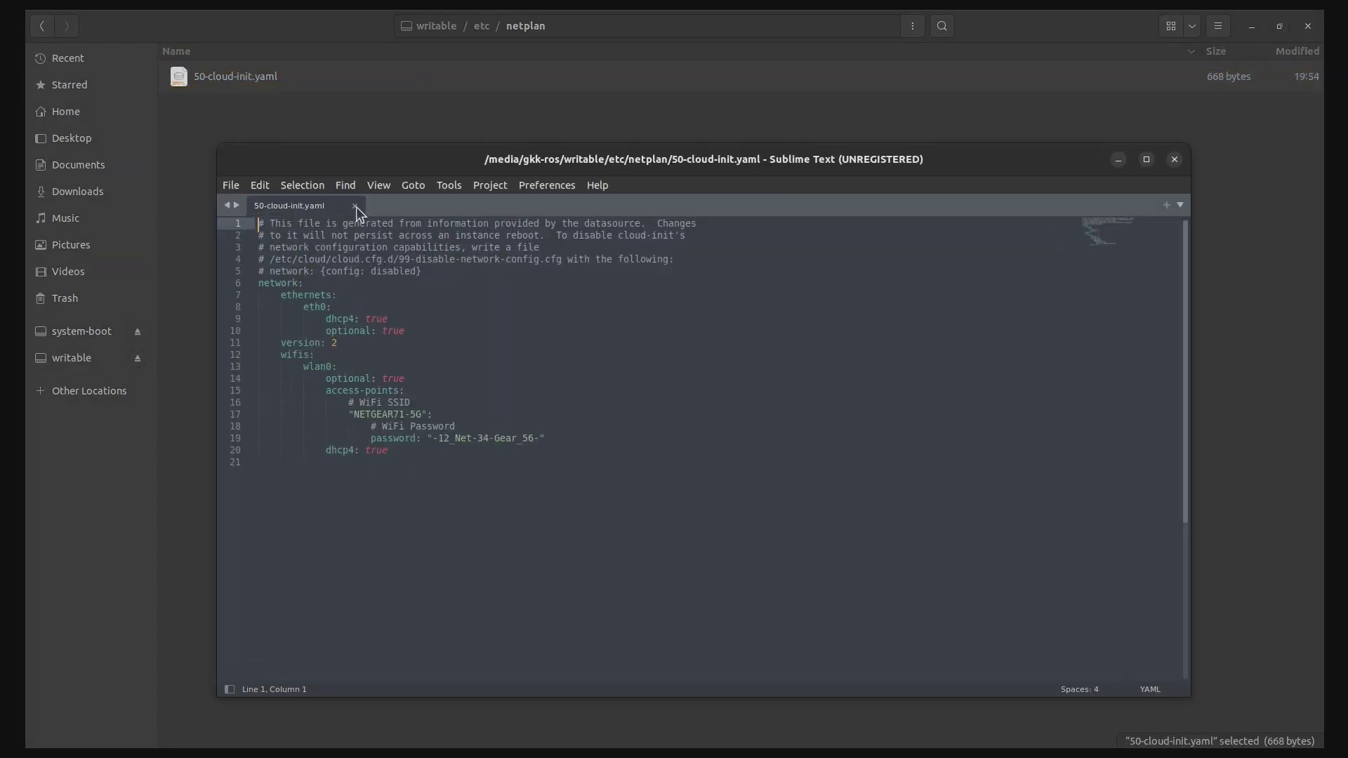
left_click(355, 207)
left_click(1175, 159)
Return to UbuntuImages, eject the system-boot and writable partitions, and close Files
left_click(667, 286)
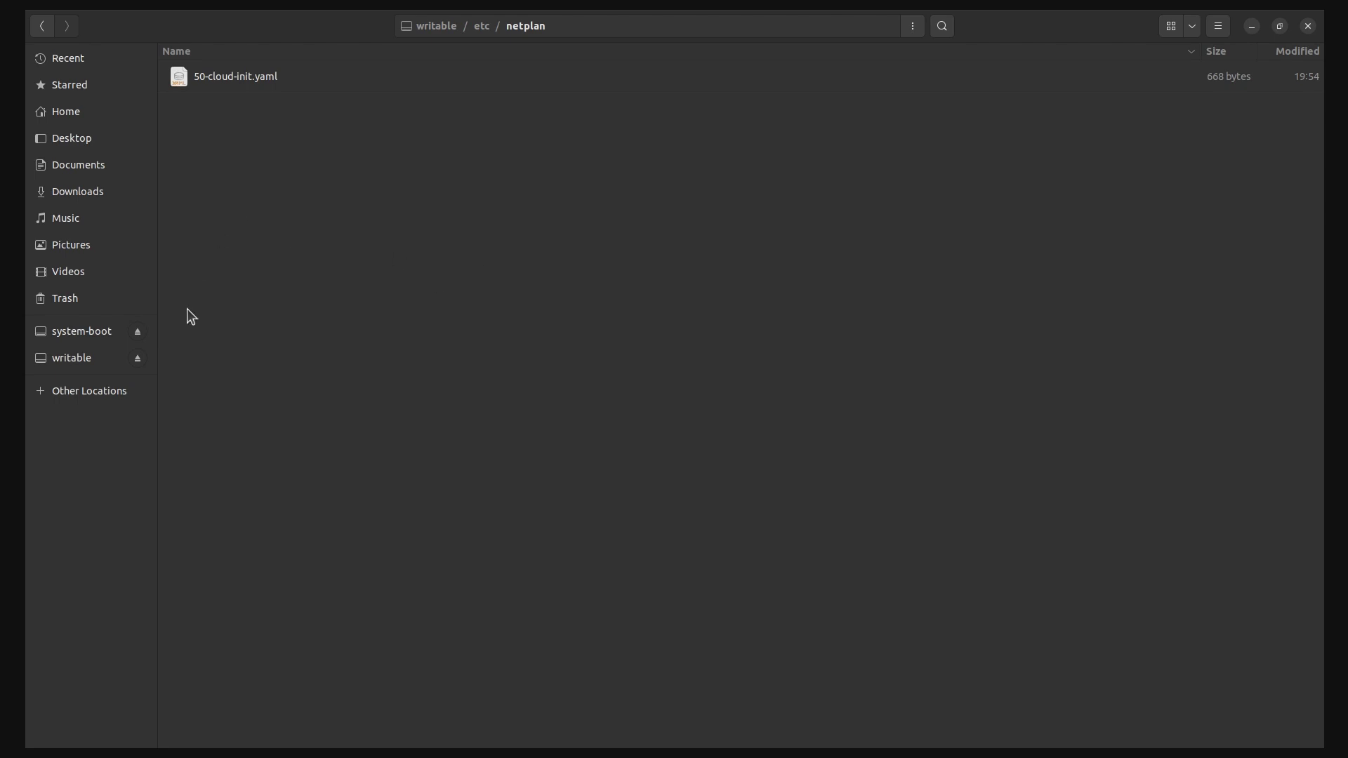
left_click(43, 26)
left_click(43, 25)
left_click(42, 25)
left_click(43, 25)
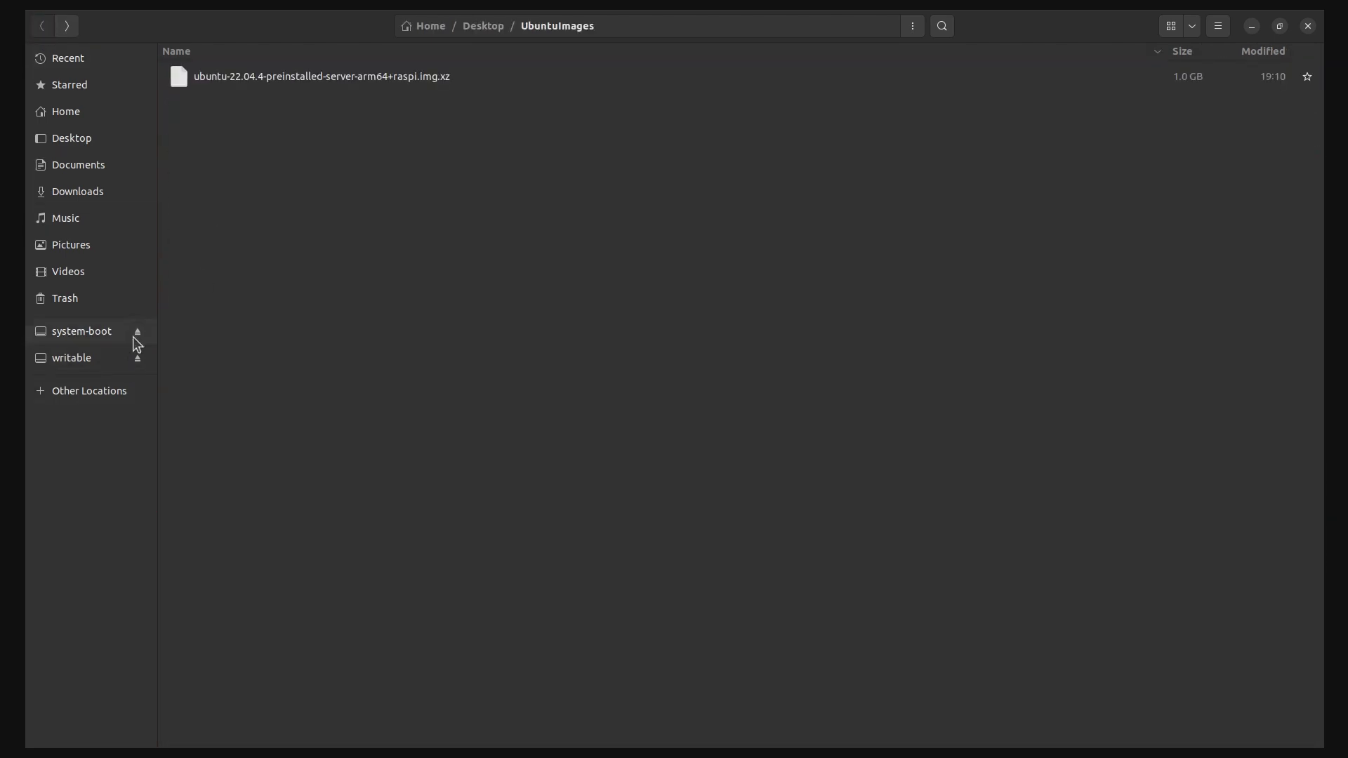
left_click(137, 357)
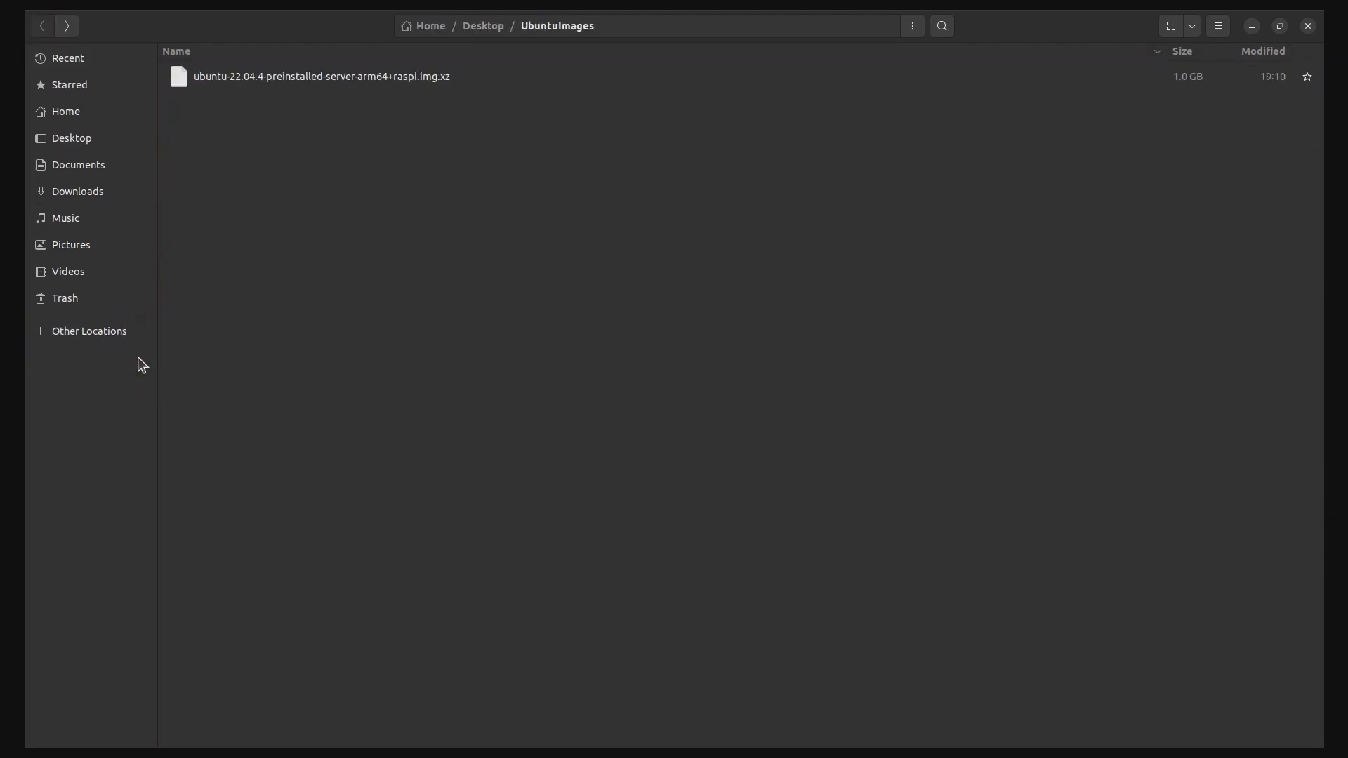
left_click(1307, 25)
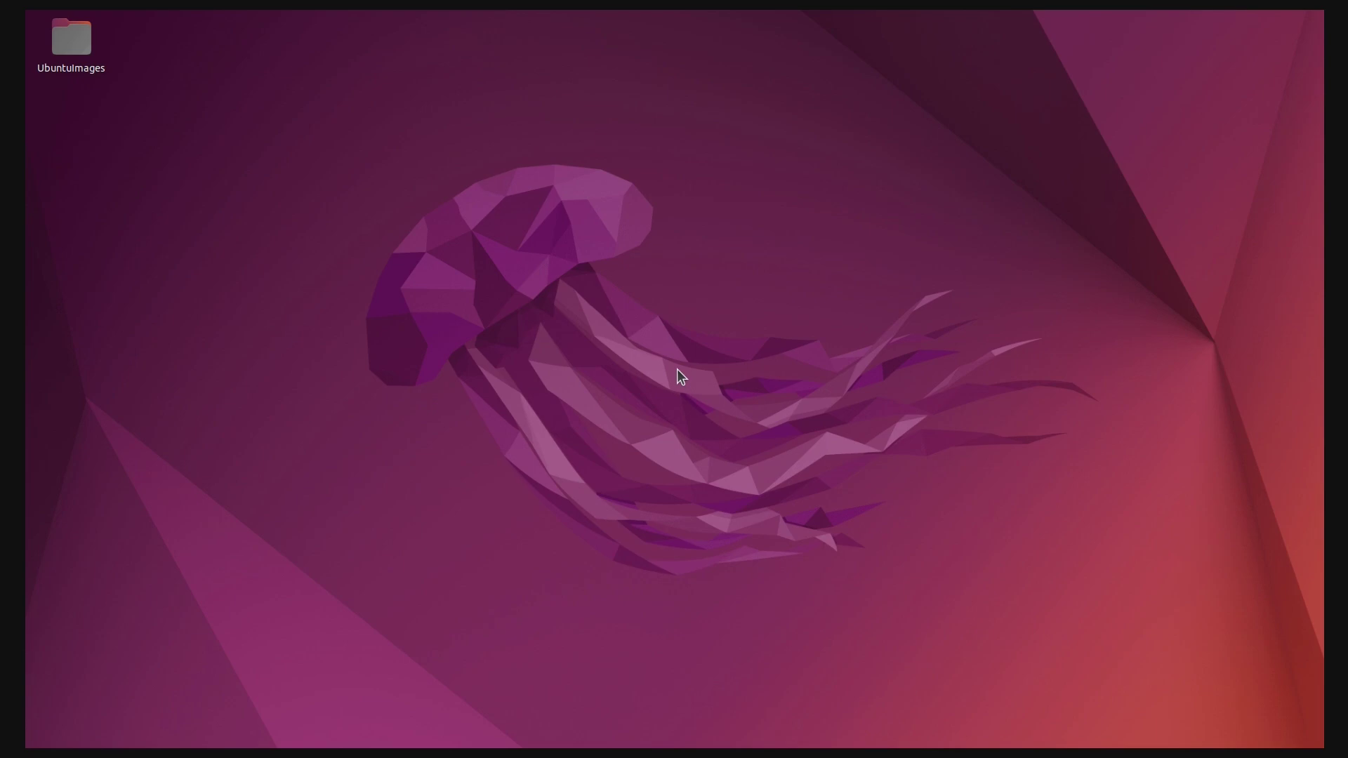
Open Terminal and attempt an SSH login to the Pi at 192.168.1.11
key("super")
type("terminal")
key("Return")
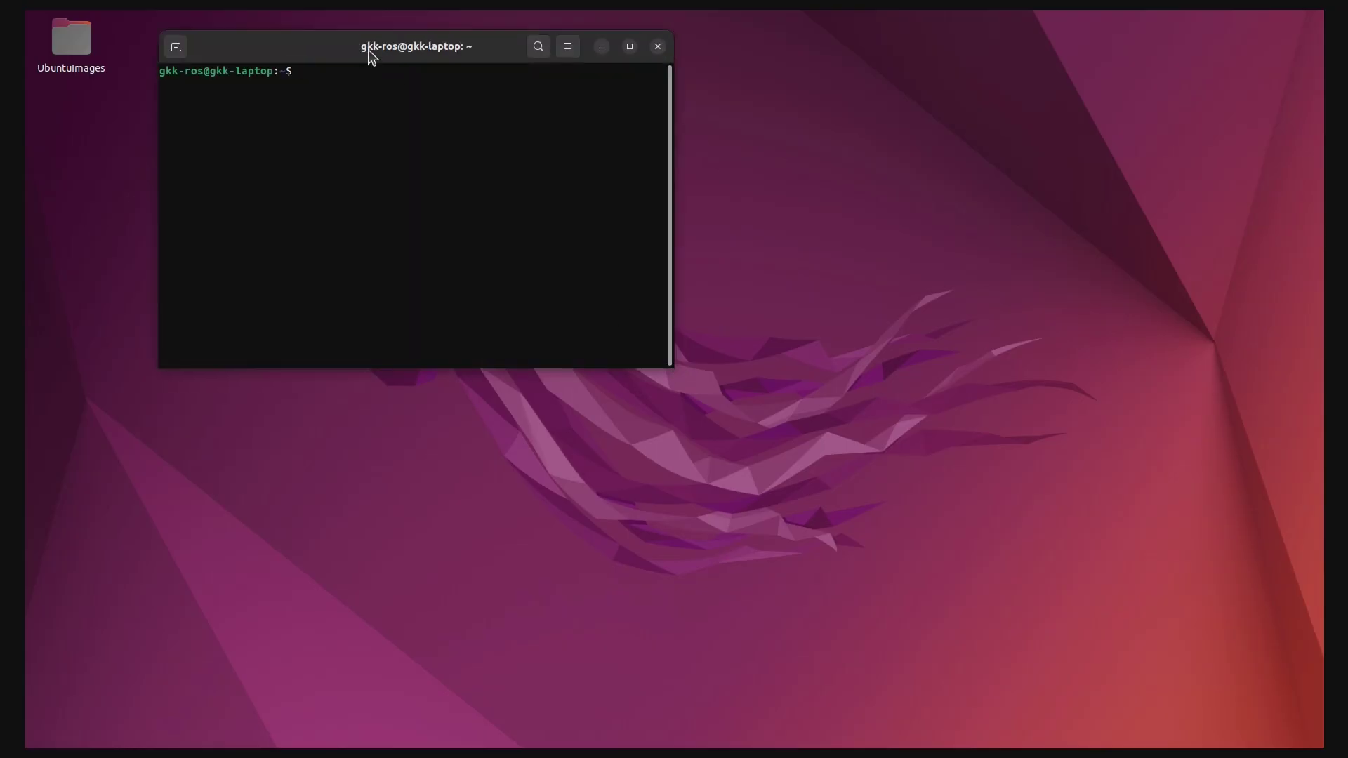
left_click_drag(370, 51, 536, 145)
type("ssh ubuntu@192.168.1.11")
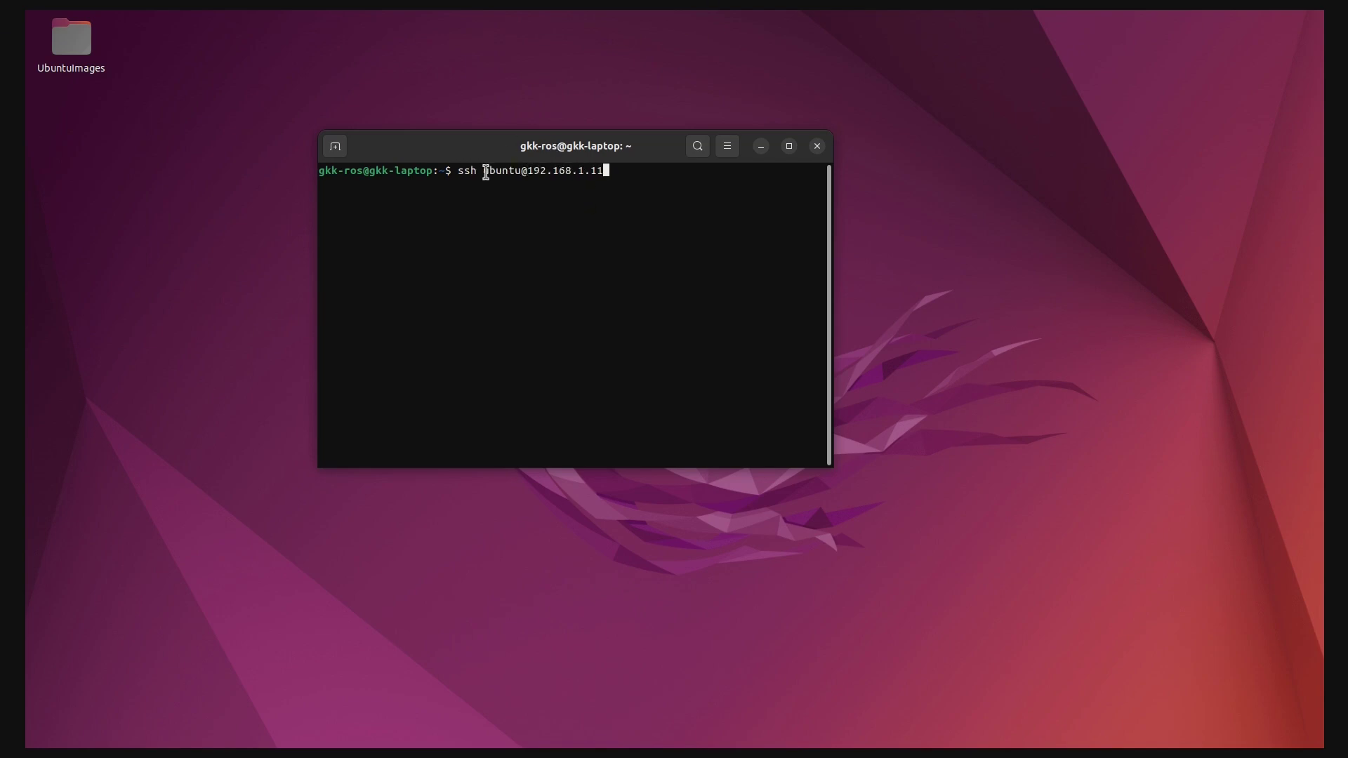
left_click_drag(483, 170, 602, 173)
left_click(546, 214)
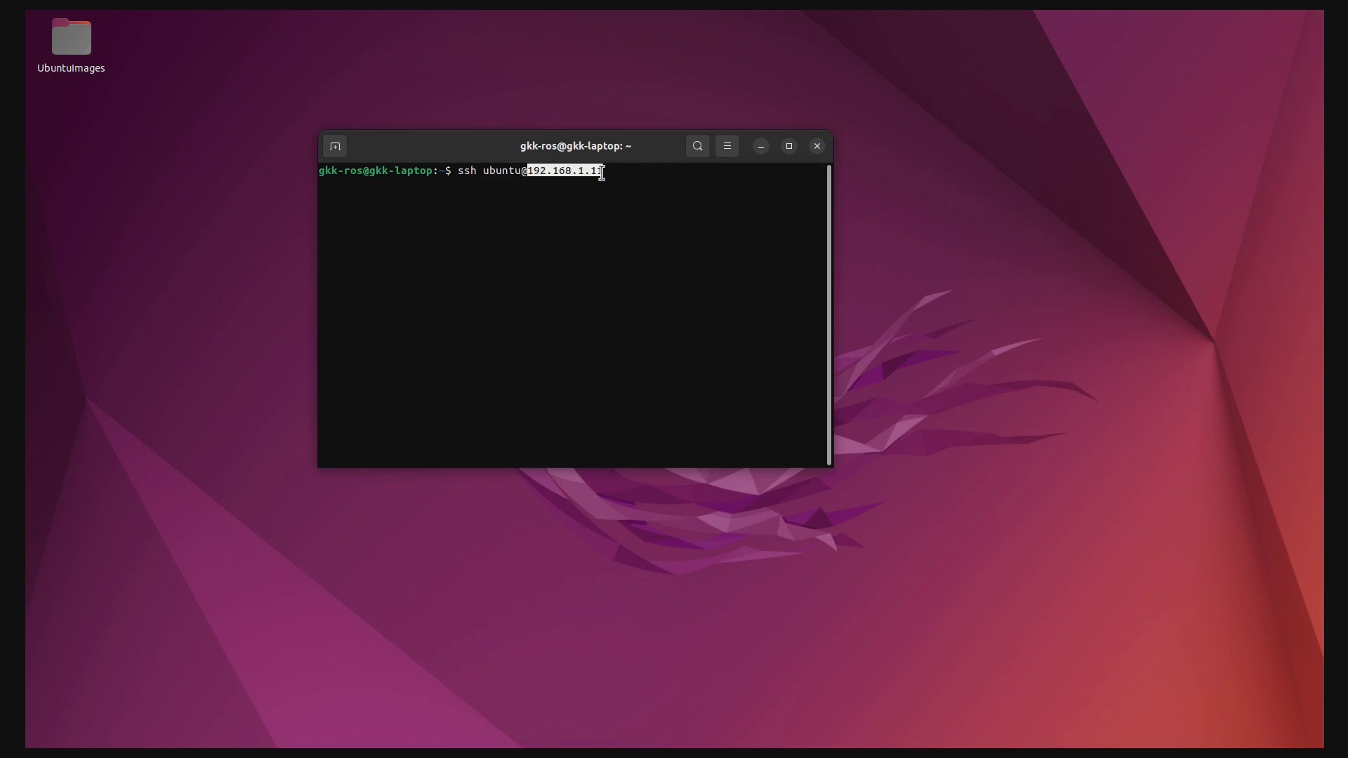
left_click(654, 202)
key("Return")
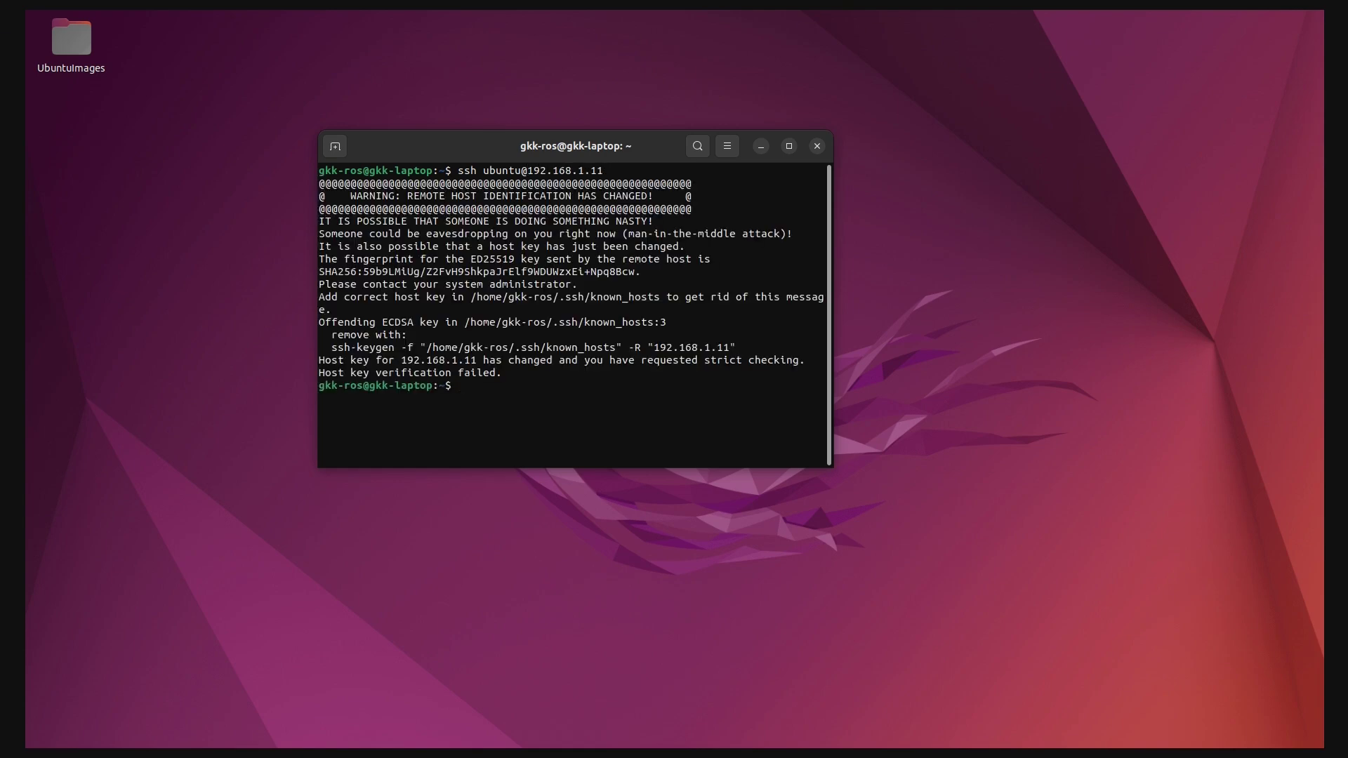
Review the changed host identification warning about a possible man-in-the-middle attack
left_click_drag(327, 222, 452, 385)
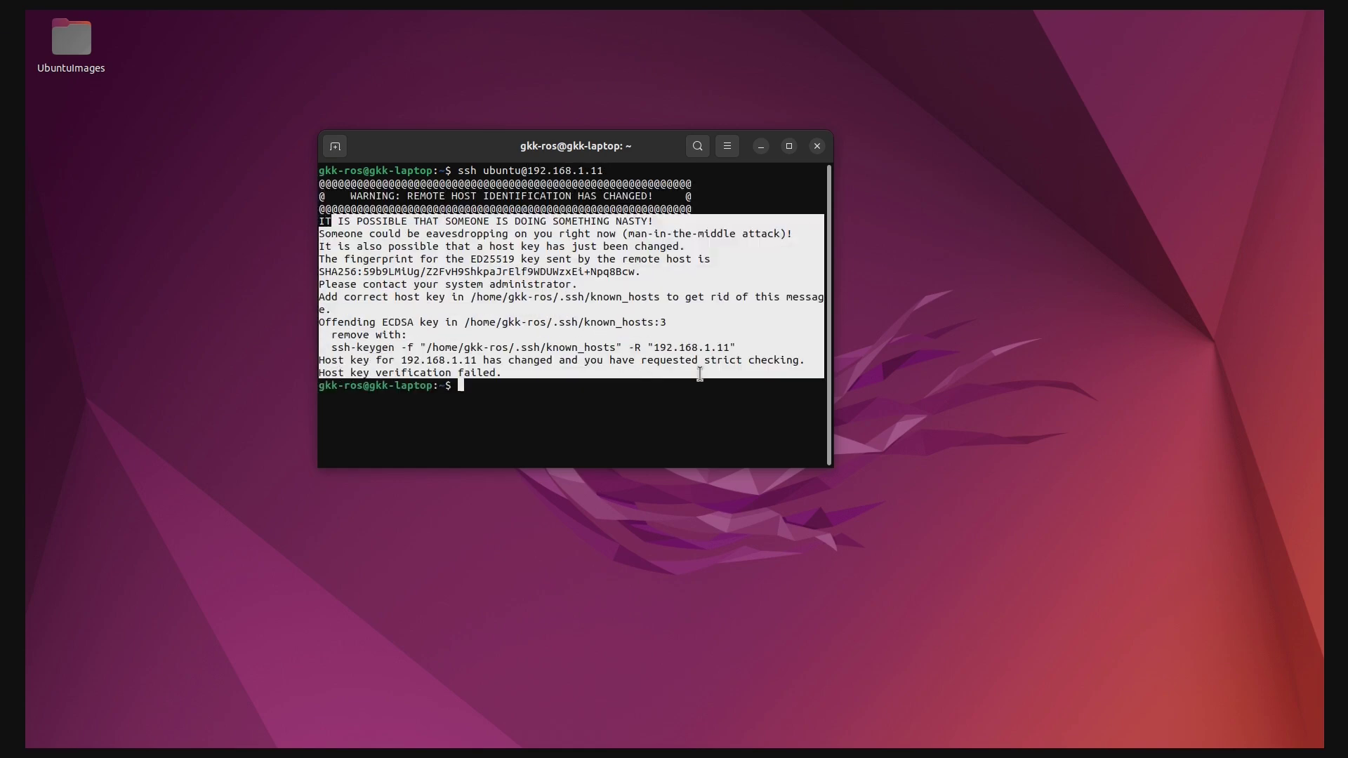
left_click(602, 251)
left_click_drag(628, 234, 783, 234)
left_click(753, 262)
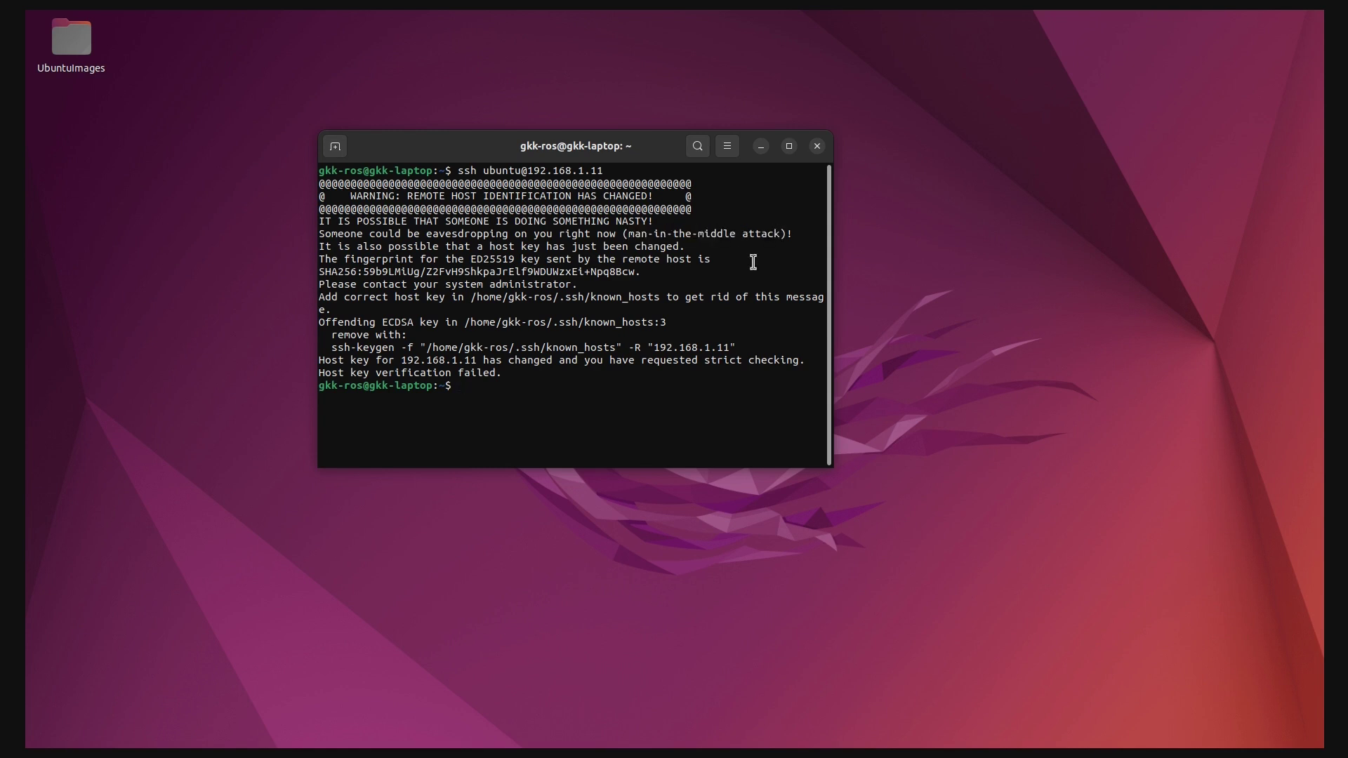
Copy and run the suggested ssh-keygen -R command to remove the stale 192.168.1.11 key
left_click_drag(332, 349, 735, 345)
right_click(604, 344)
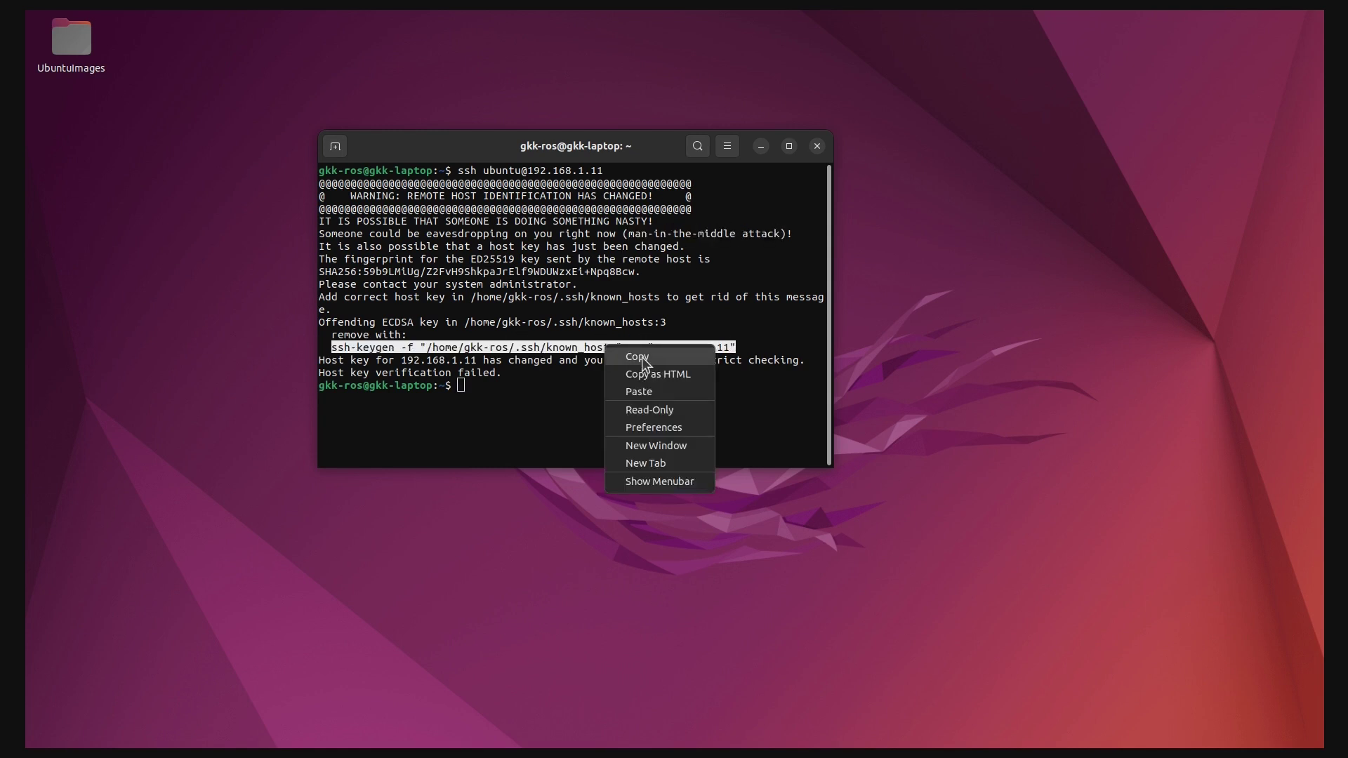
left_click(635, 356)
left_click(587, 407)
key("ctrl+shift+v")
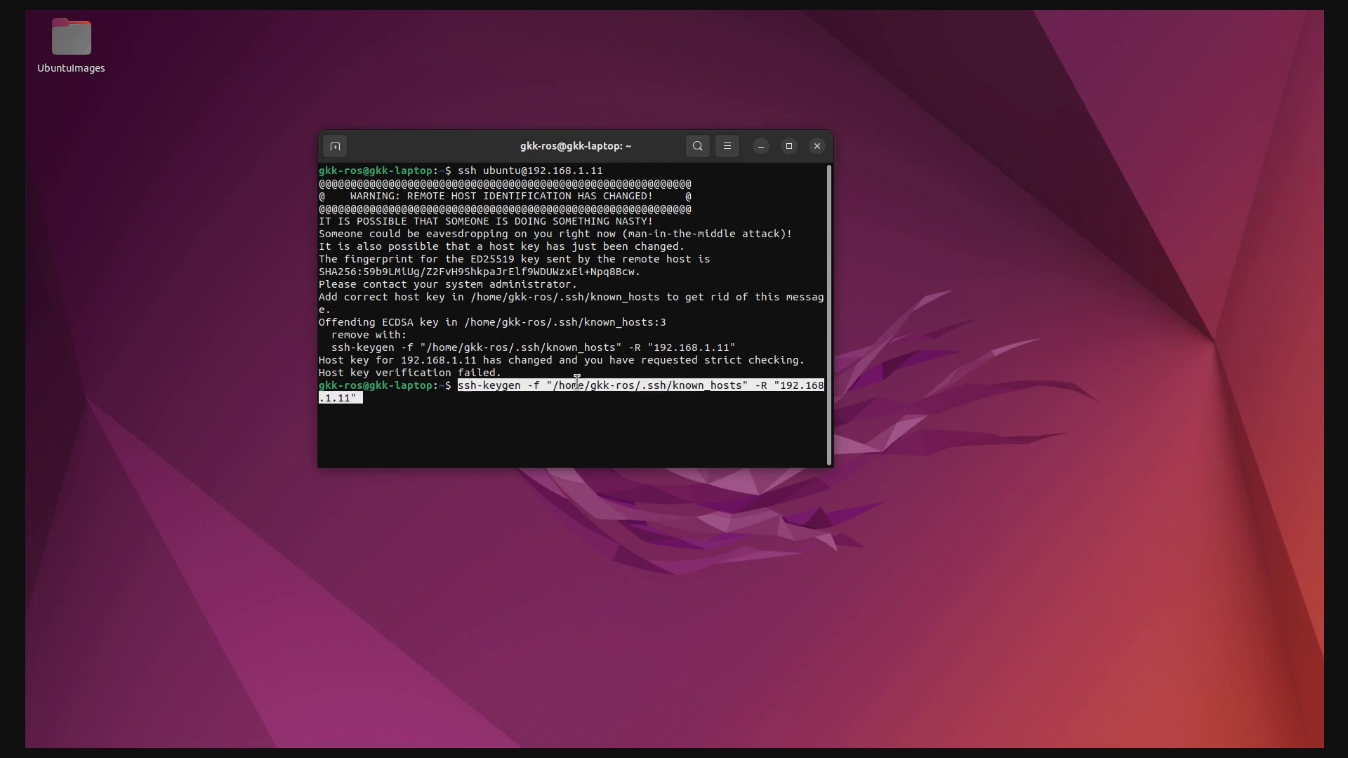
key("Return")
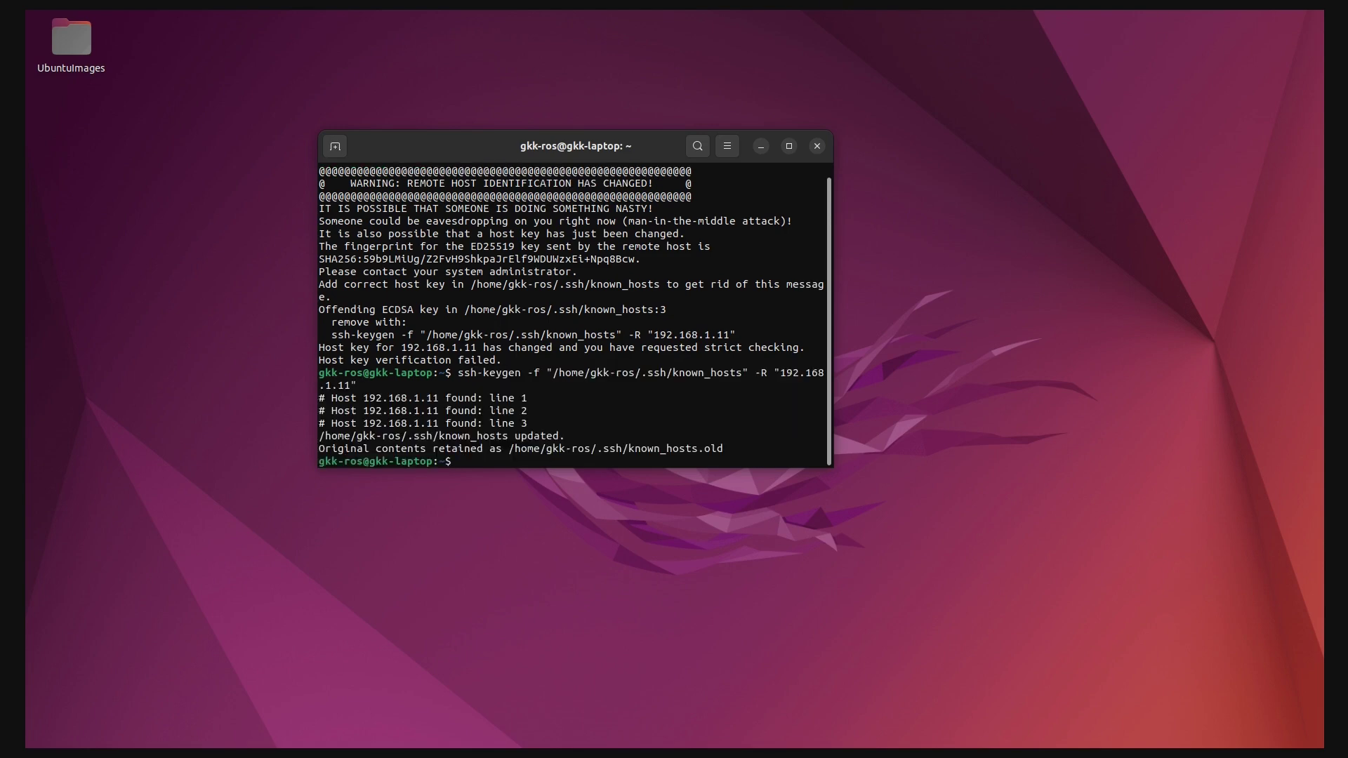
Maximize the terminal, rerun the ssh command to the Pi and accept its changed host key
left_click(789, 146)
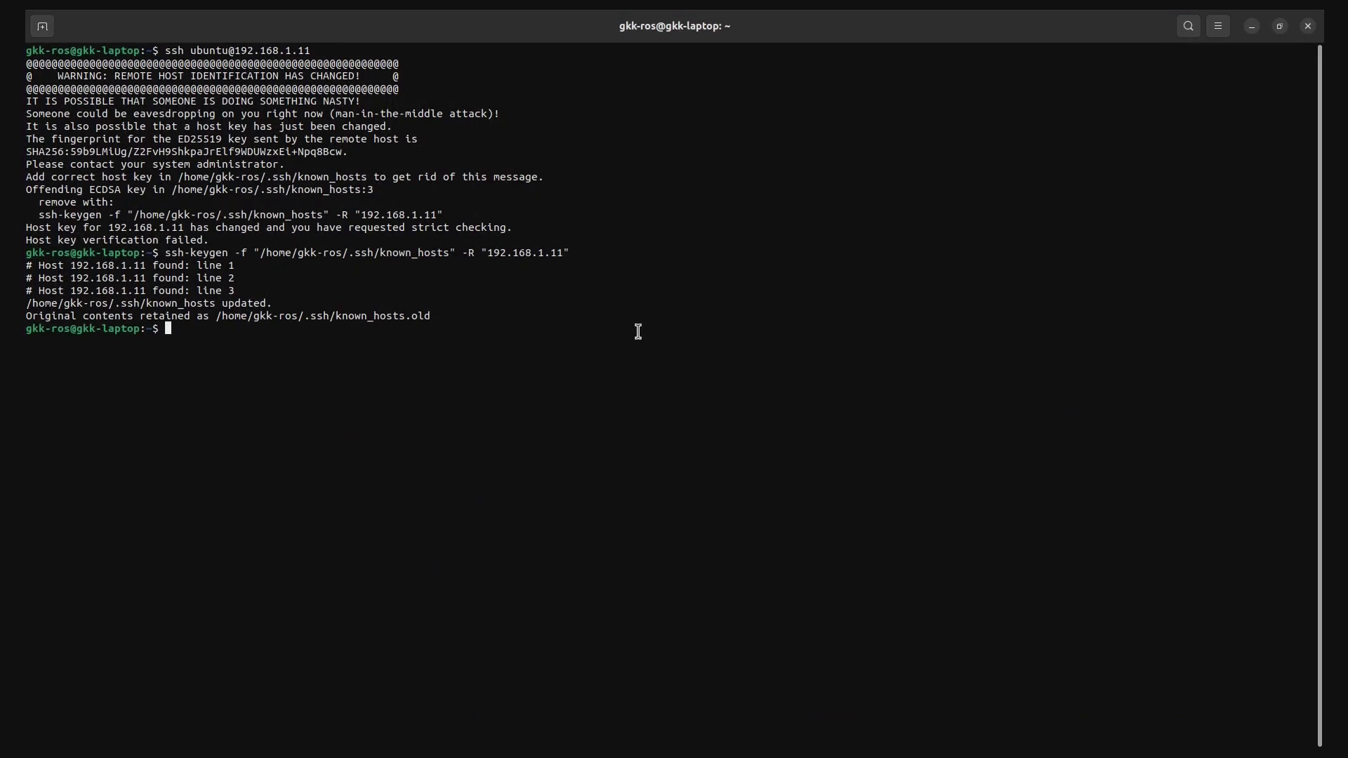
key("Up")
key("Up")
triple_click(185, 332)
left_click(397, 358)
key("Return")
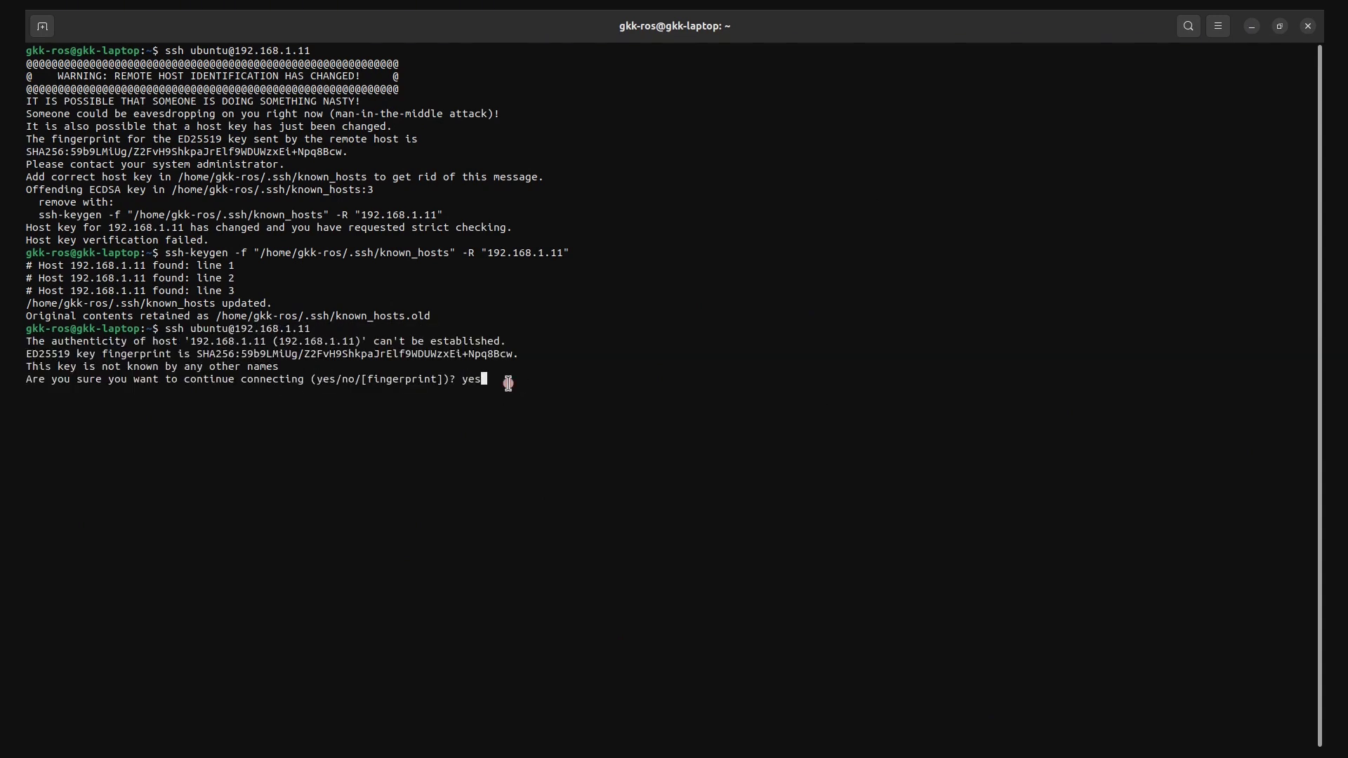
type("yes")
key("Return")
Log in and replace the Pi's expired password with a new one
key("Return")
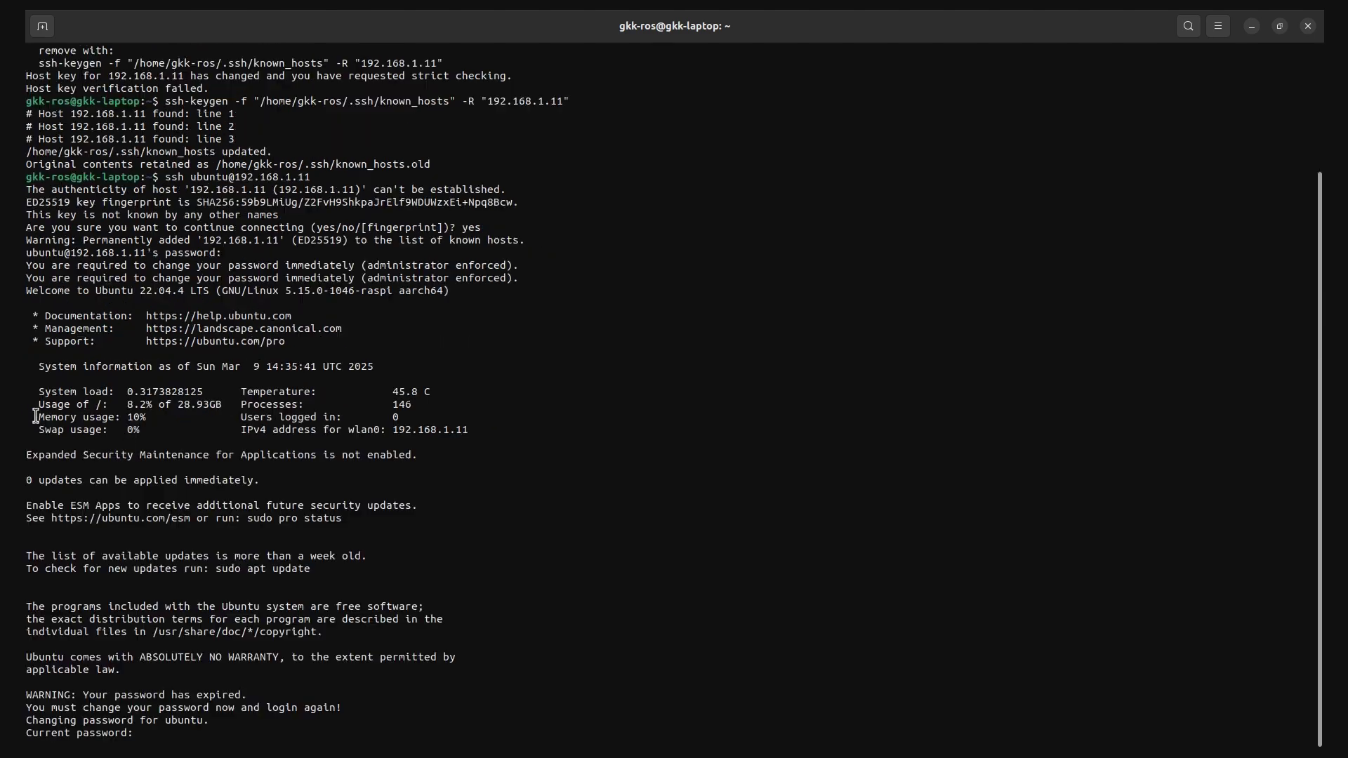
left_click_drag(34, 267, 520, 279)
left_click(519, 280)
left_click_drag(249, 695, 343, 709)
left_click(26, 702)
left_click(168, 733)
key("Return")
key("Return")
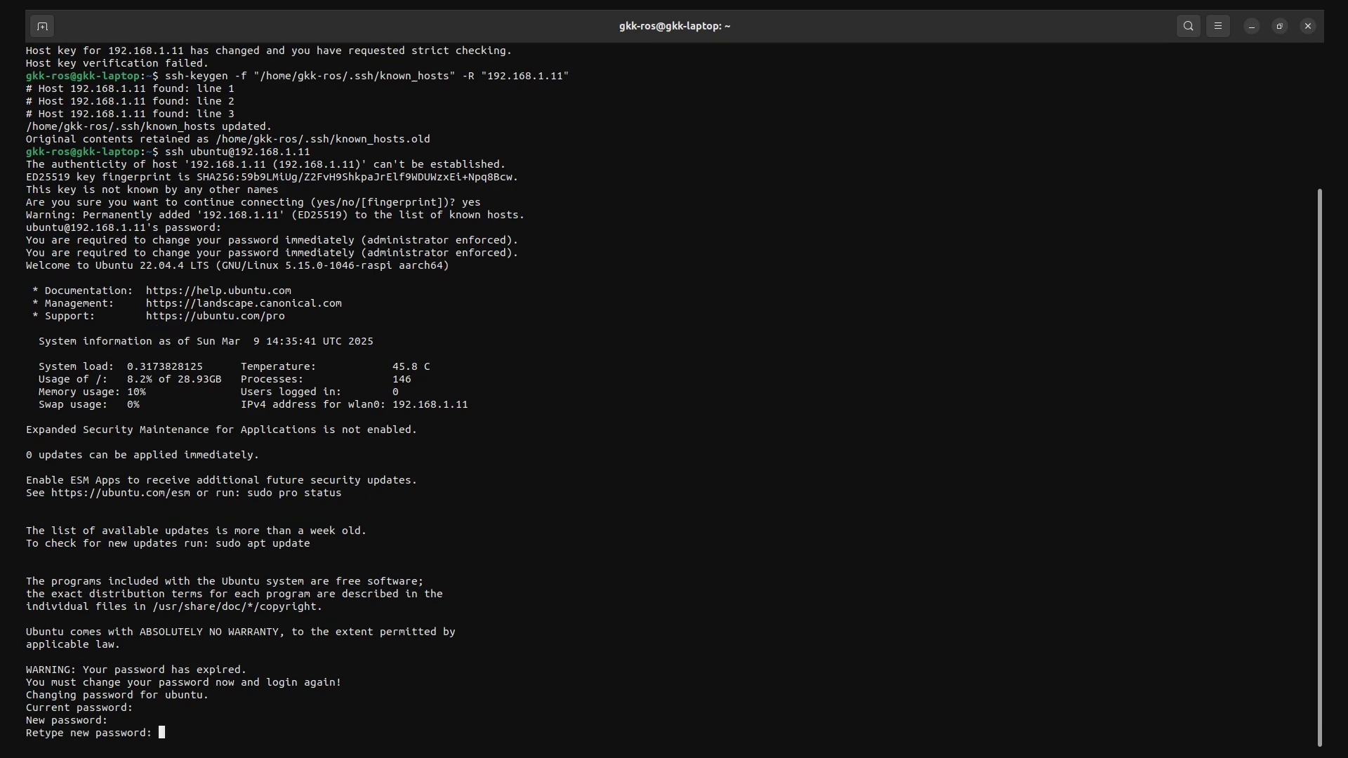
key("Return")
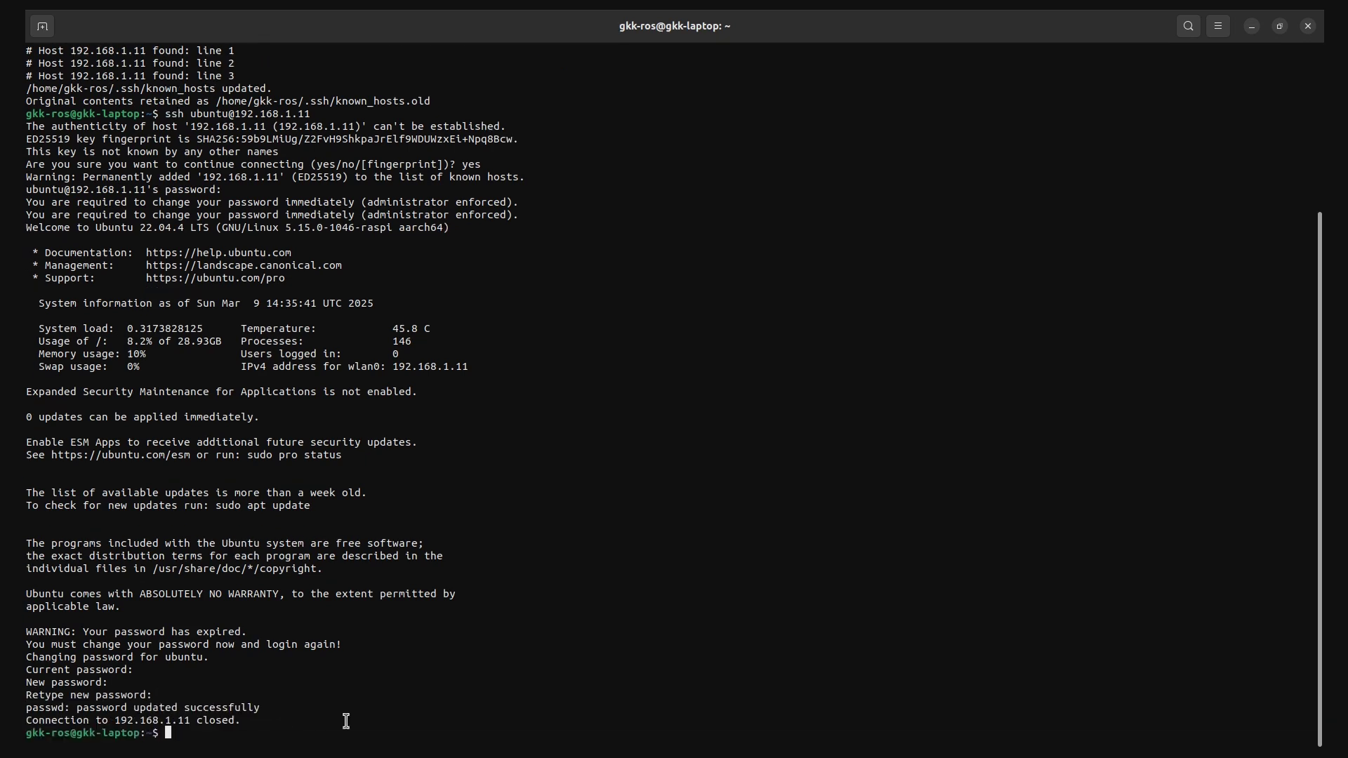
key("Up")
SSH back in with the new password, run pwd, ls -la and whoami, then exit
key("Return")
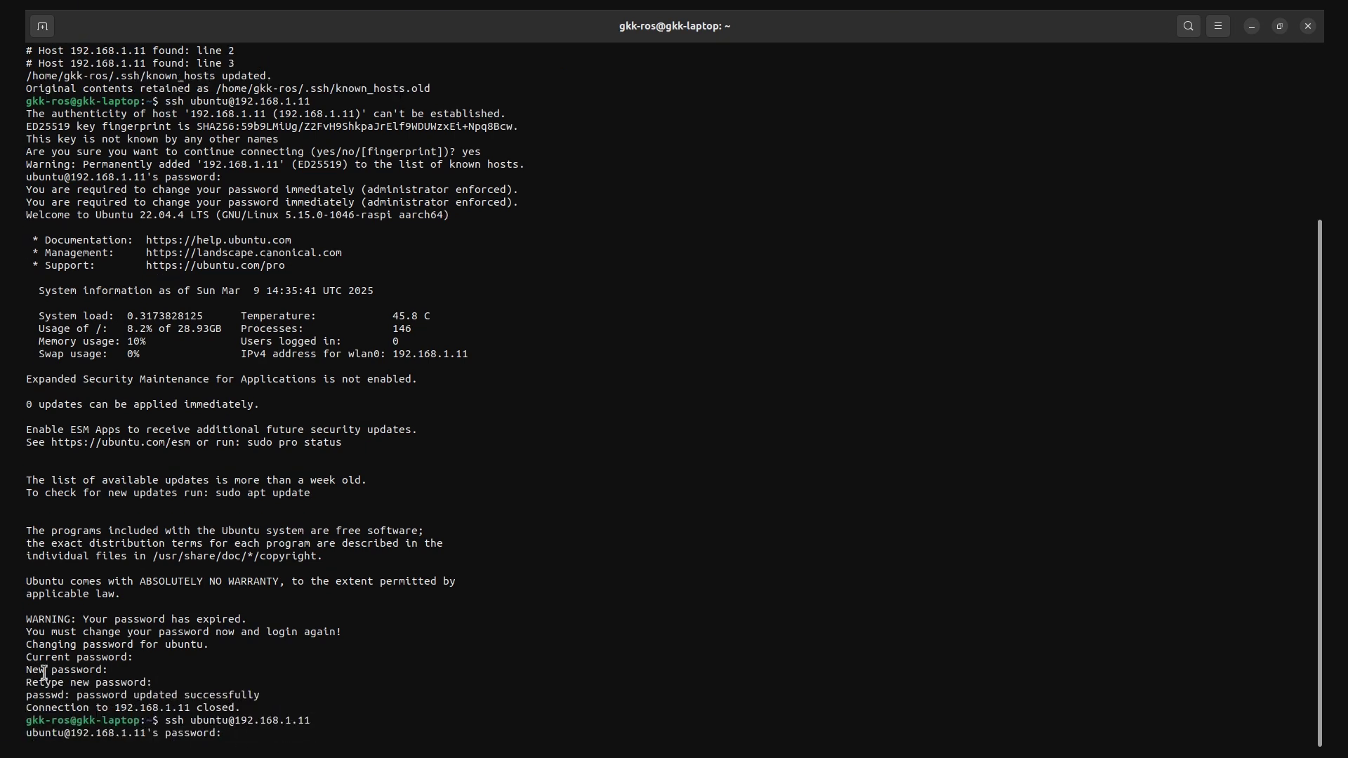
key("Return")
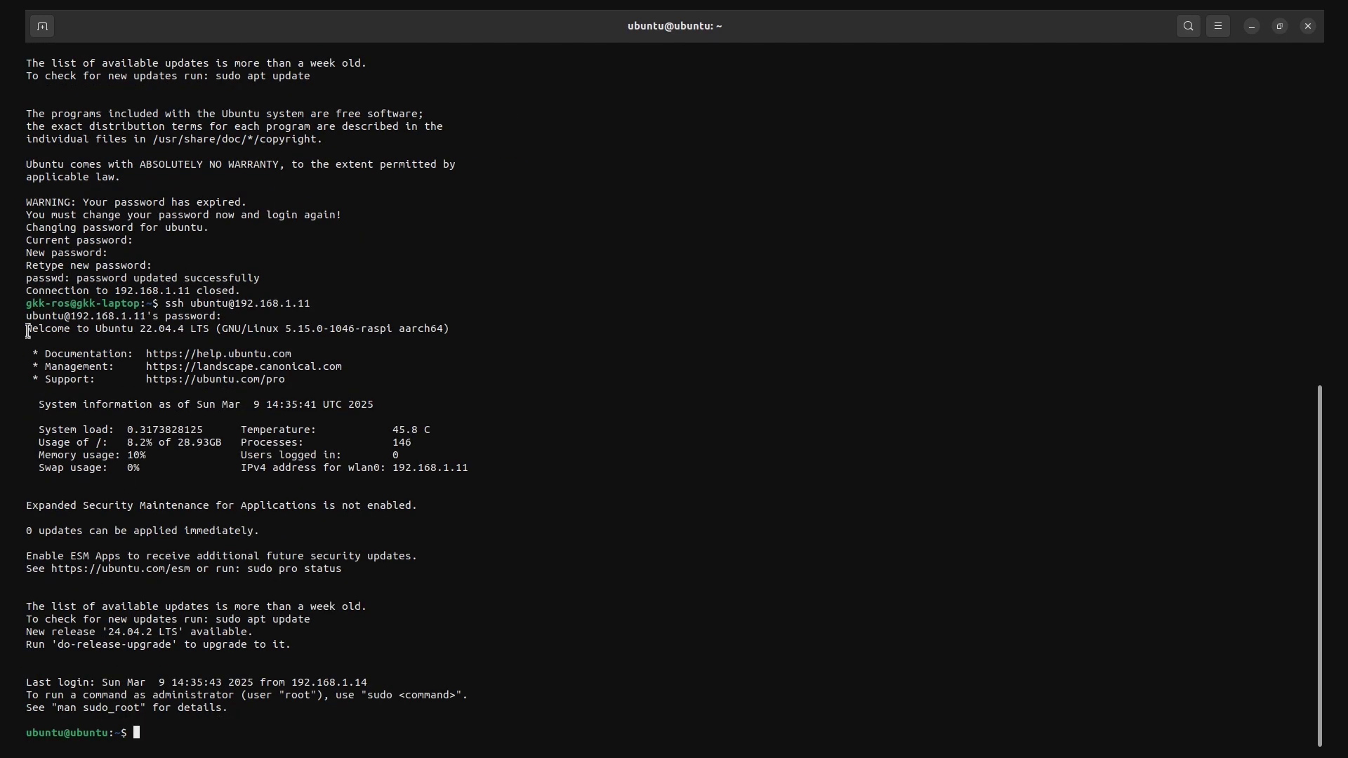
type("pwd")
key("Return")
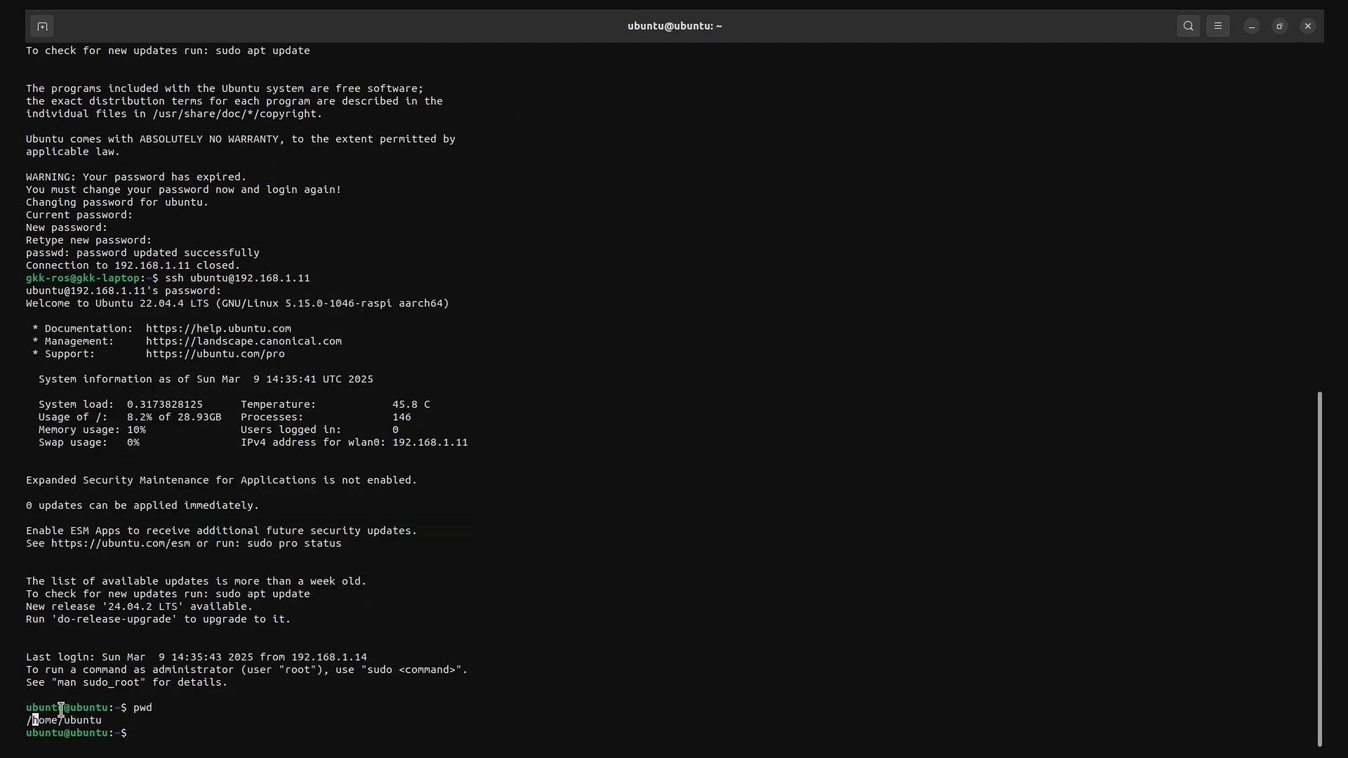
type("ls -la")
key("Return")
type("whoami")
key("Return")
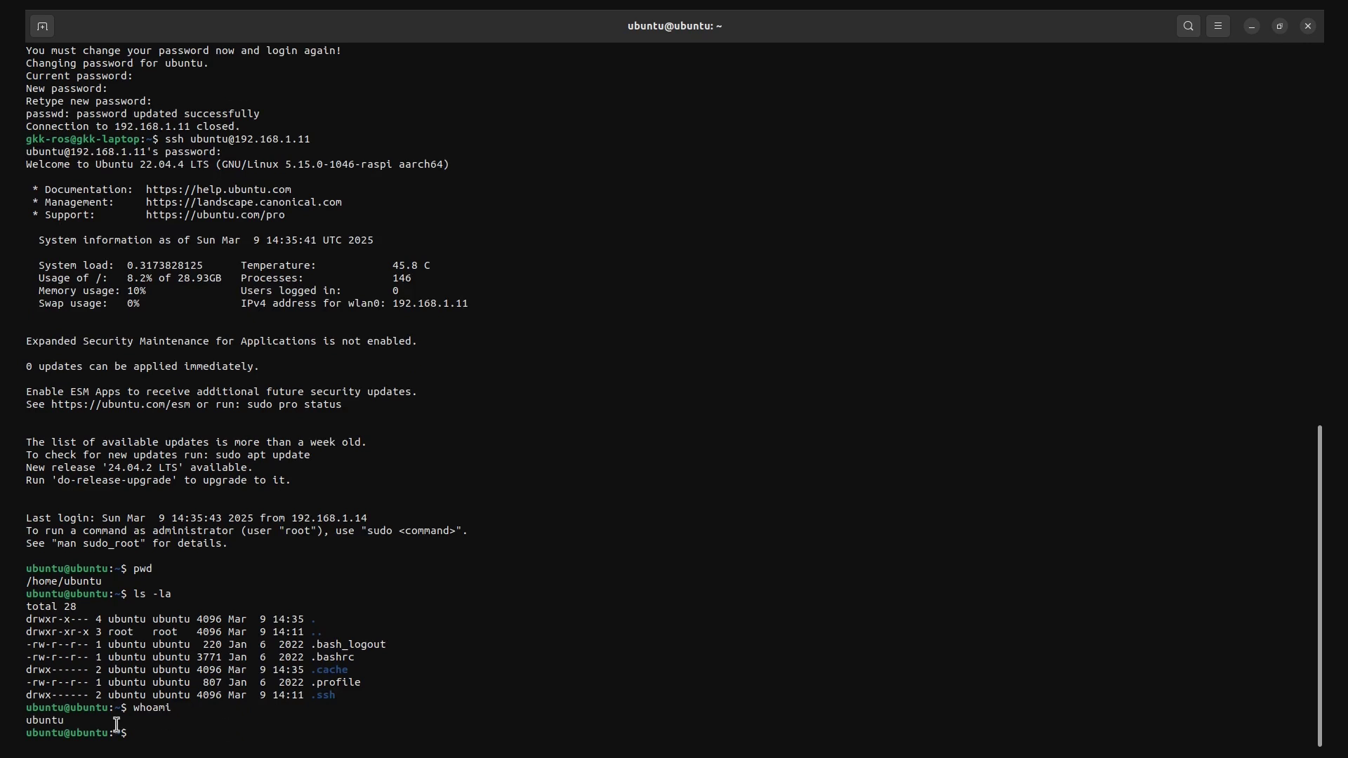
left_click_drag(26, 720, 65, 721)
left_click(240, 728)
type("exit")
key("Return")
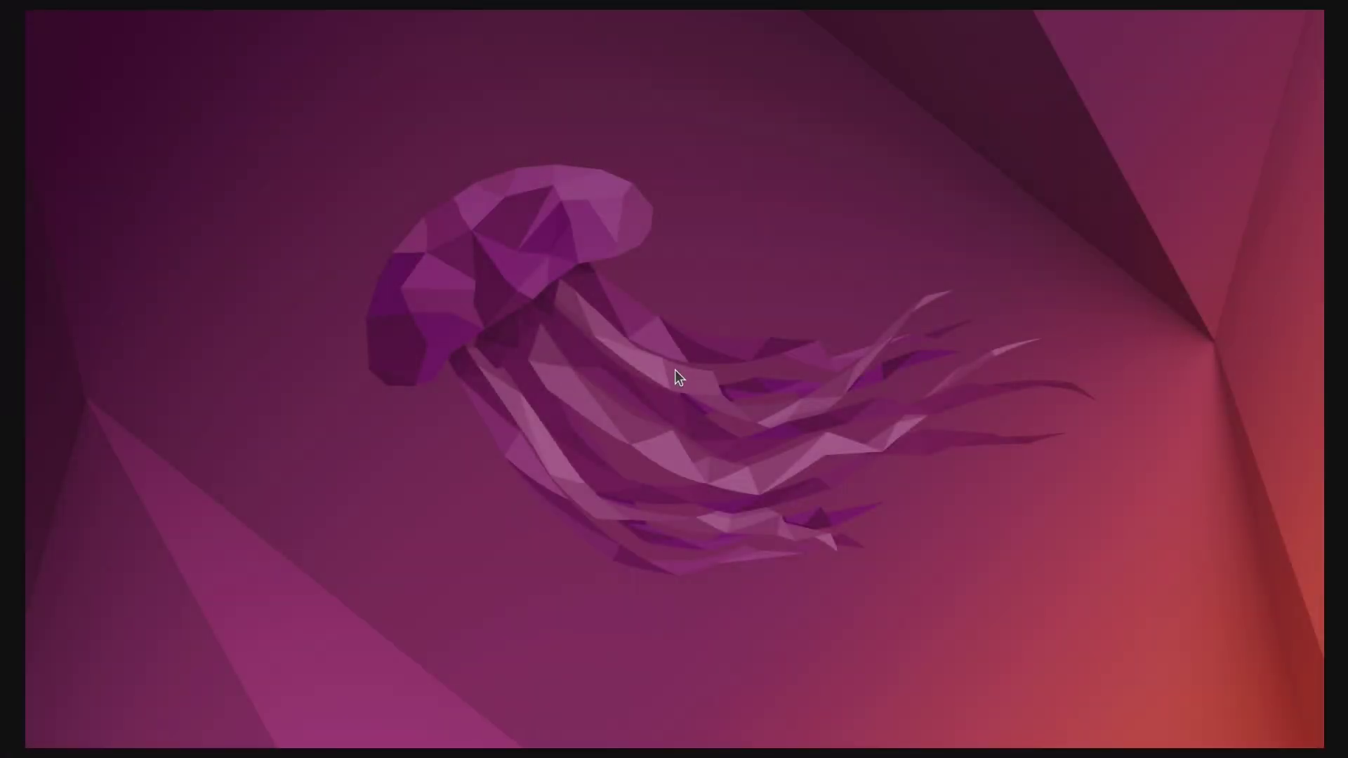
Launch Opera maximized and open the saved ROS 2 Installation page
key("super")
type("opera")
key("Return")
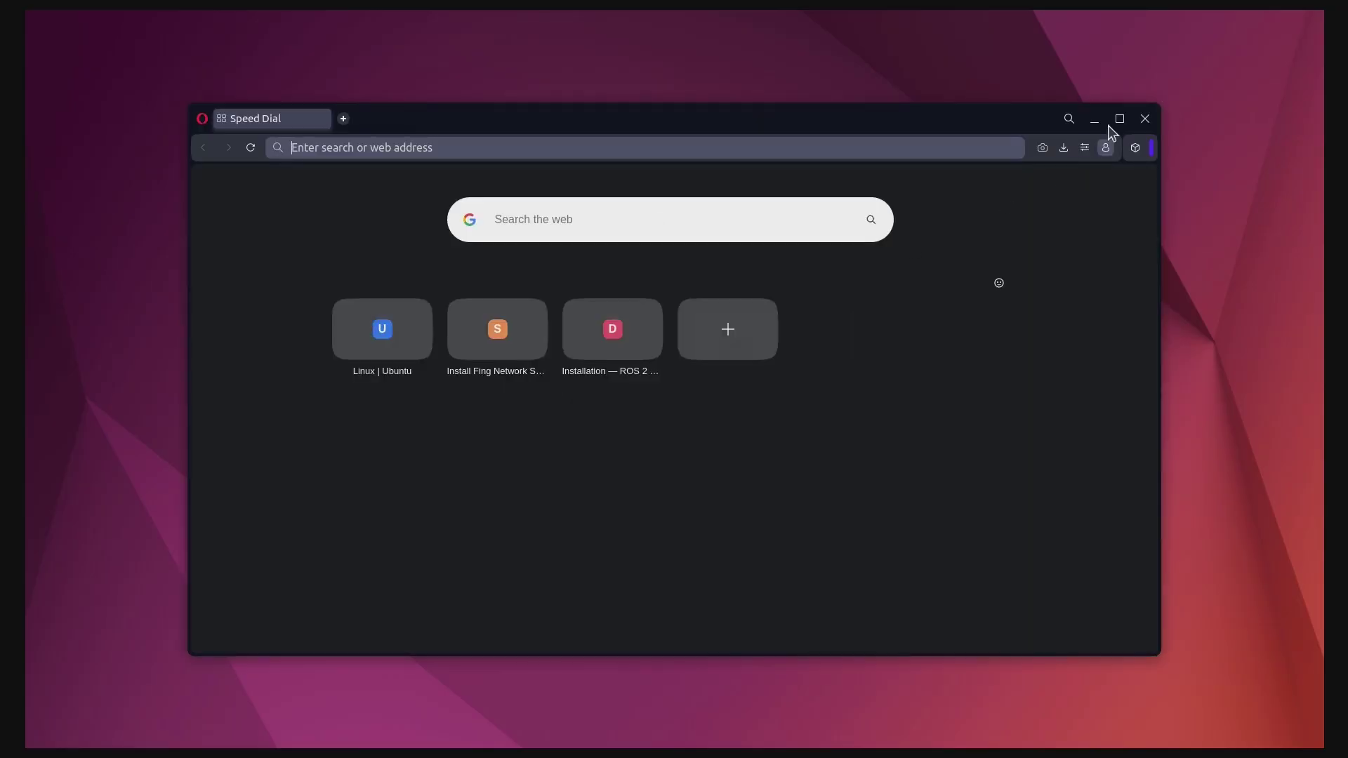
left_click(1119, 119)
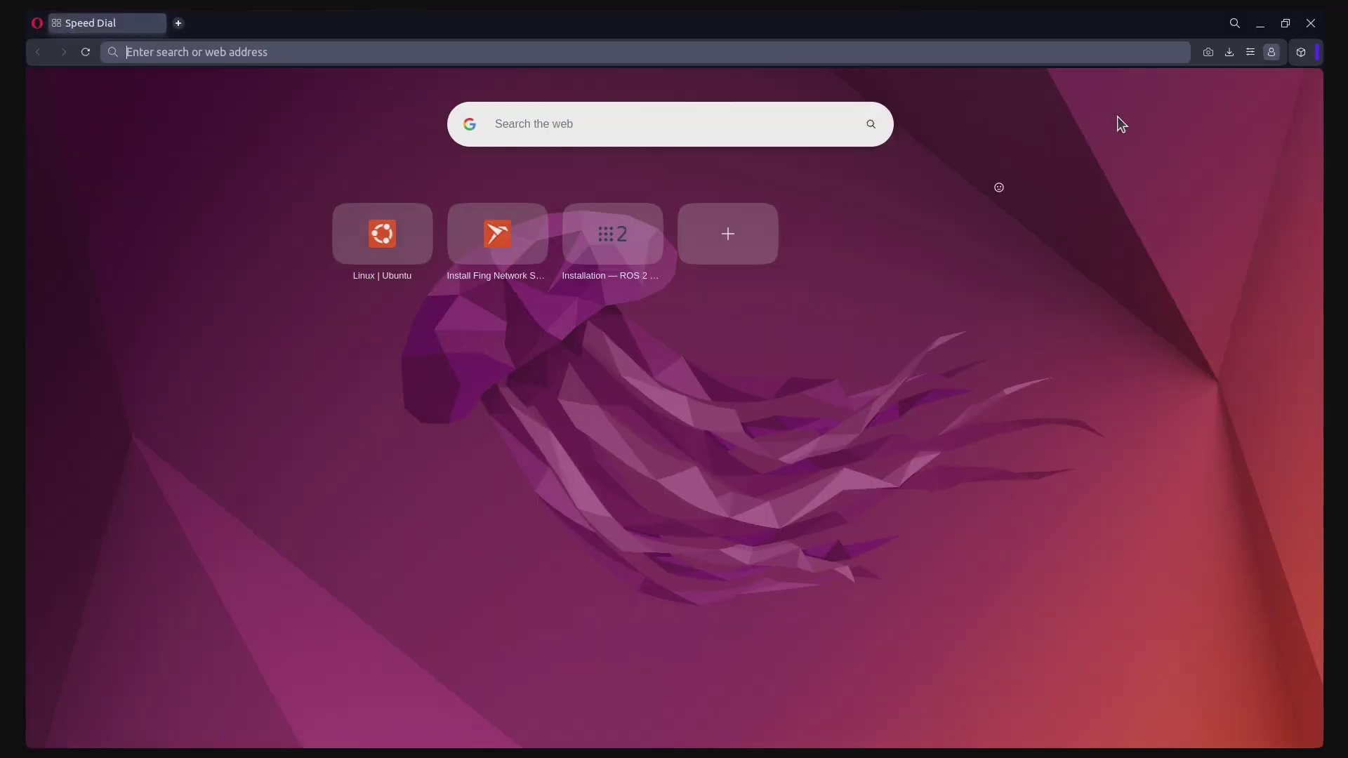
left_click(610, 255)
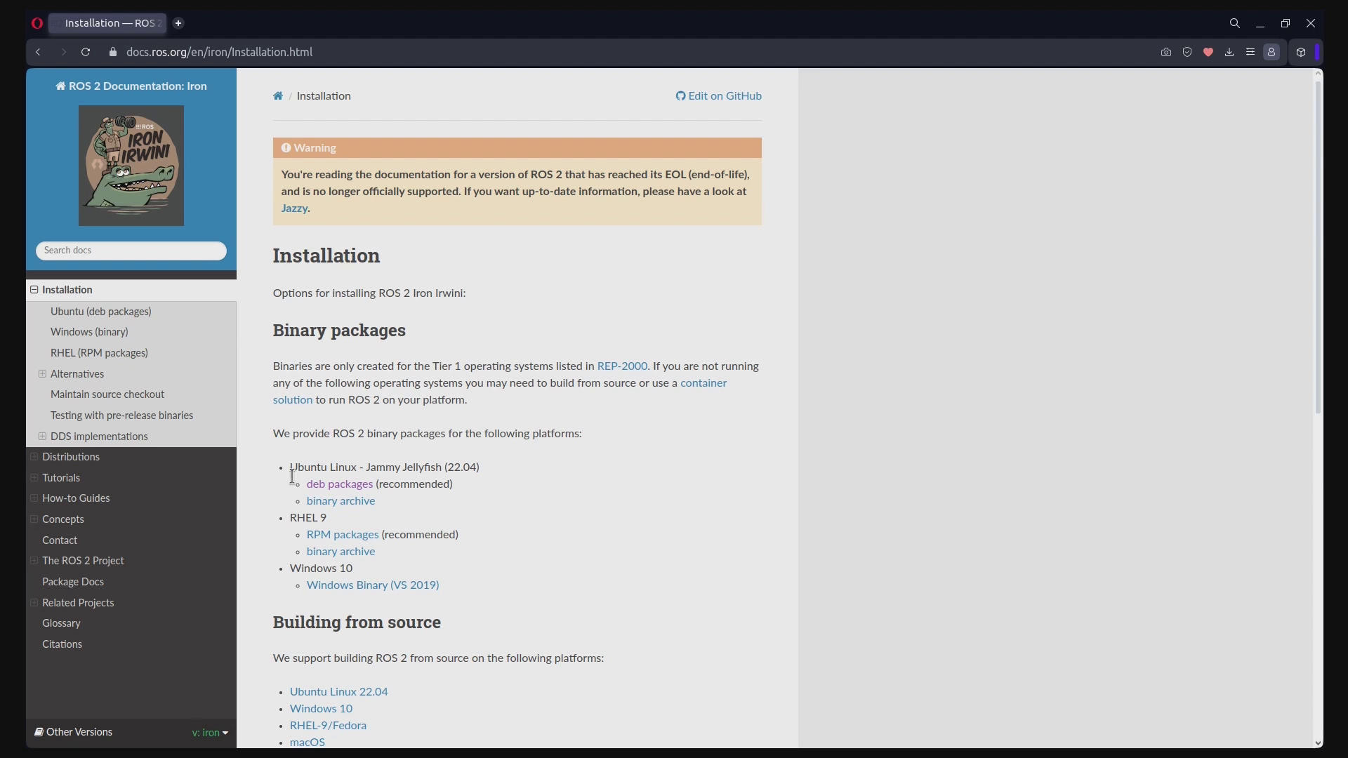
Open the Ubuntu Jammy 'deb packages' guide and scroll to System setup
left_click_drag(292, 475, 491, 469)
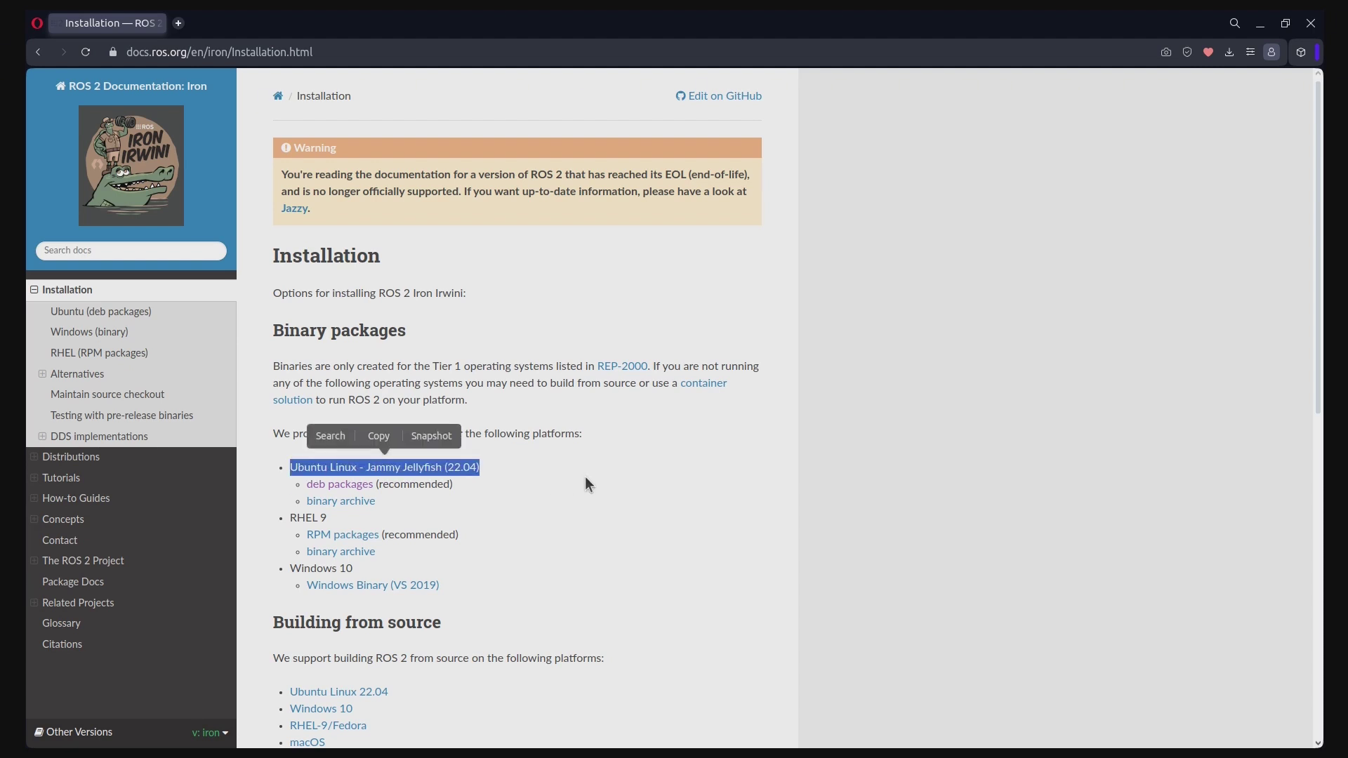
left_click(391, 499)
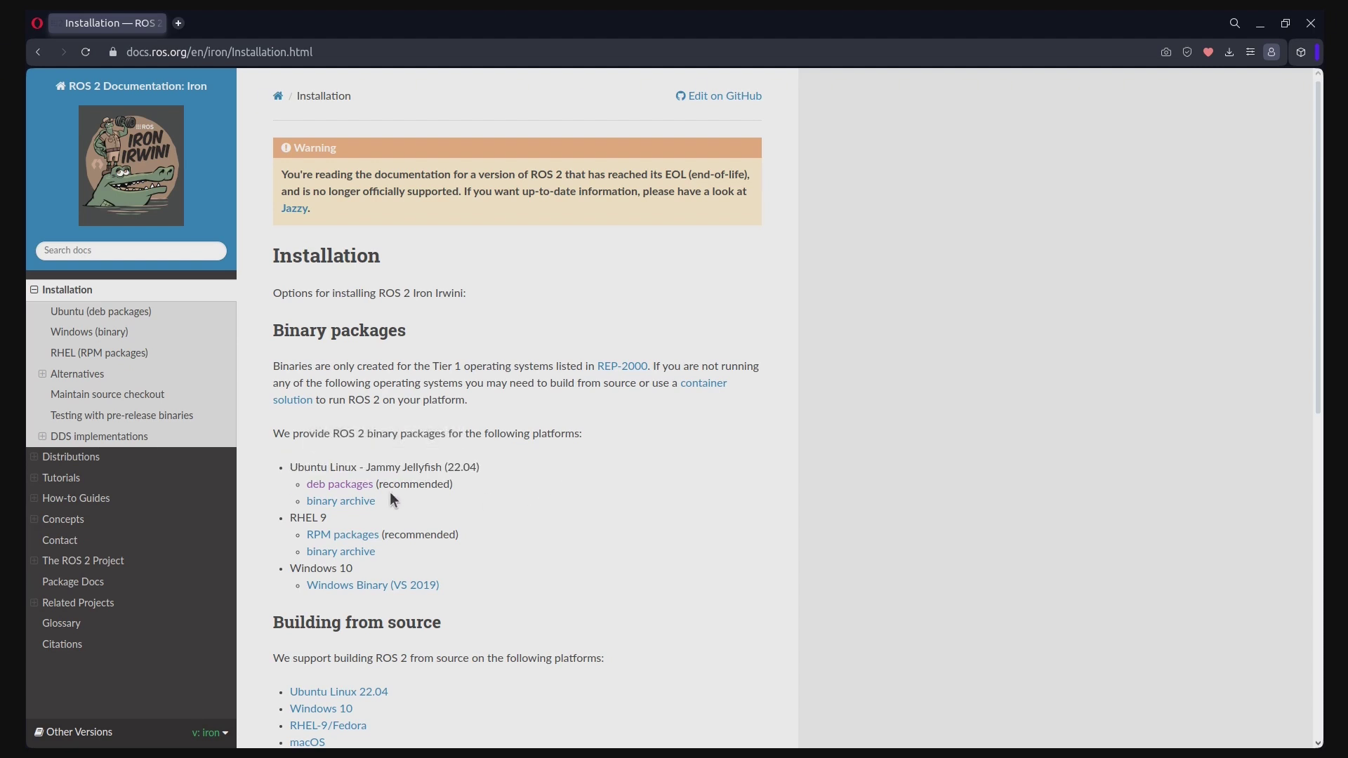
left_click(339, 488)
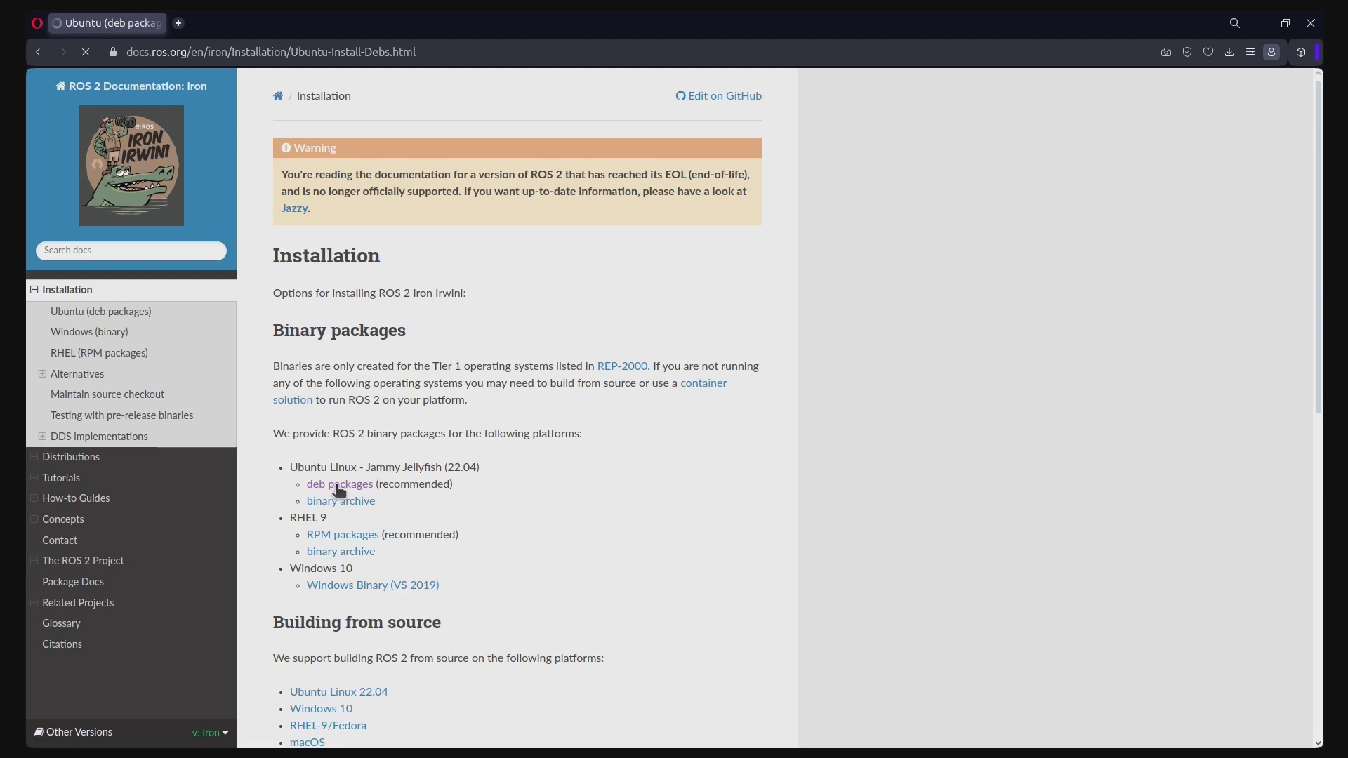
left_click_drag(356, 254, 486, 256)
left_click(668, 381)
scroll(668, 381, "down", 9)
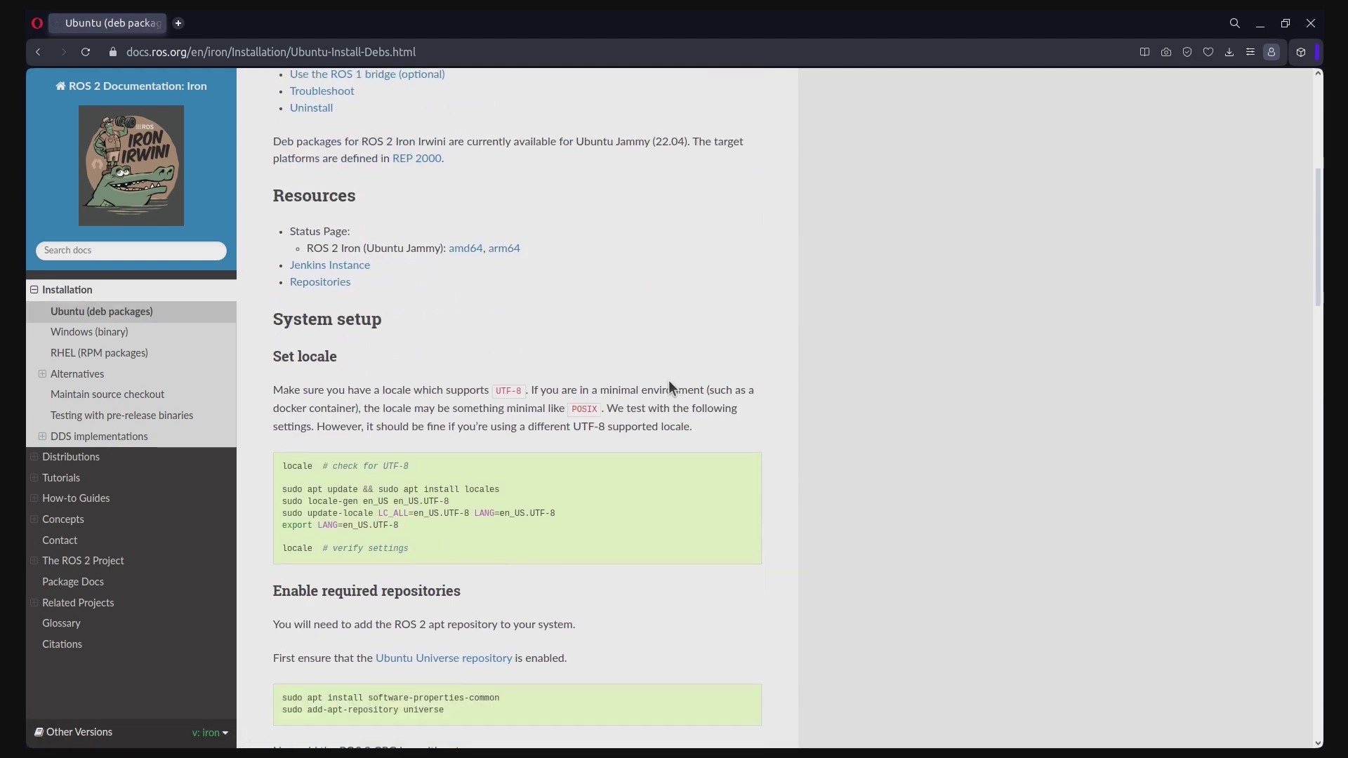
double_click(589, 30)
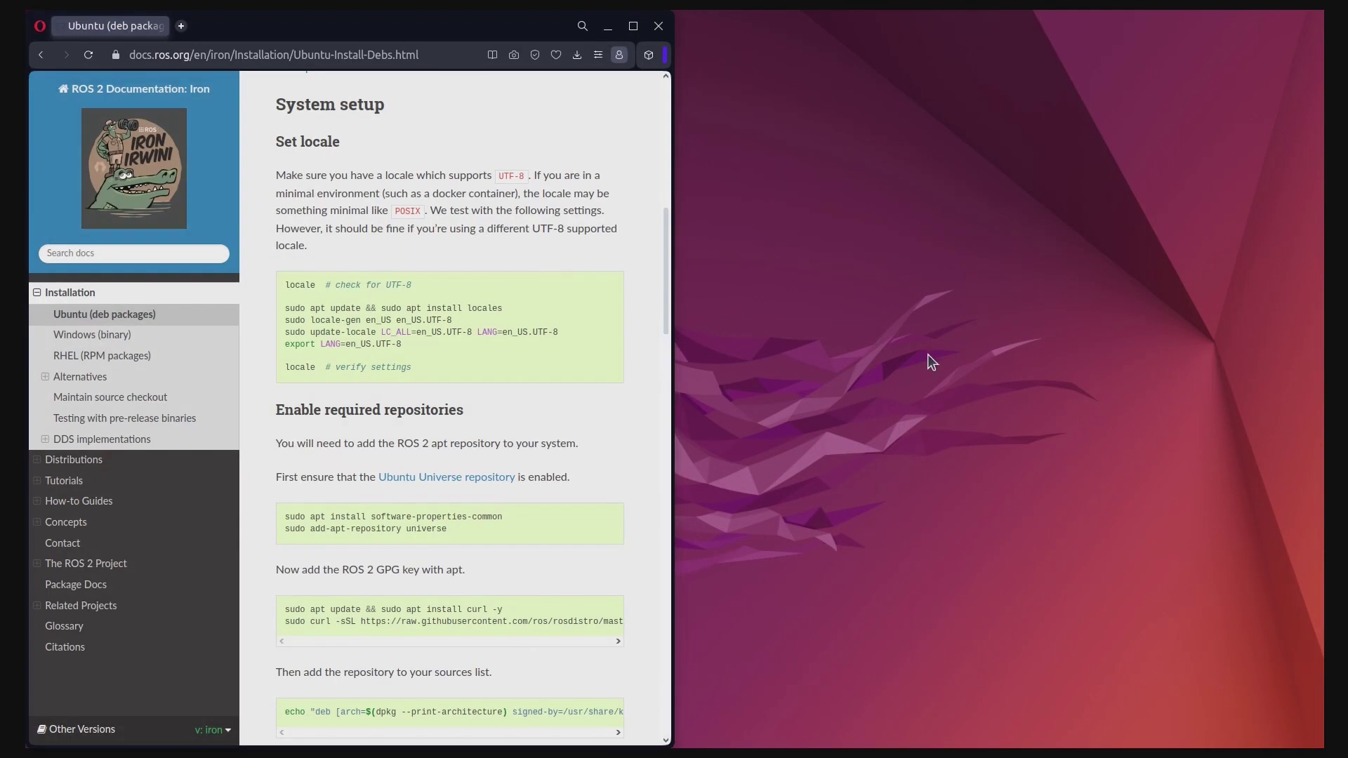
key("super")
type("terminal")
key("Return")
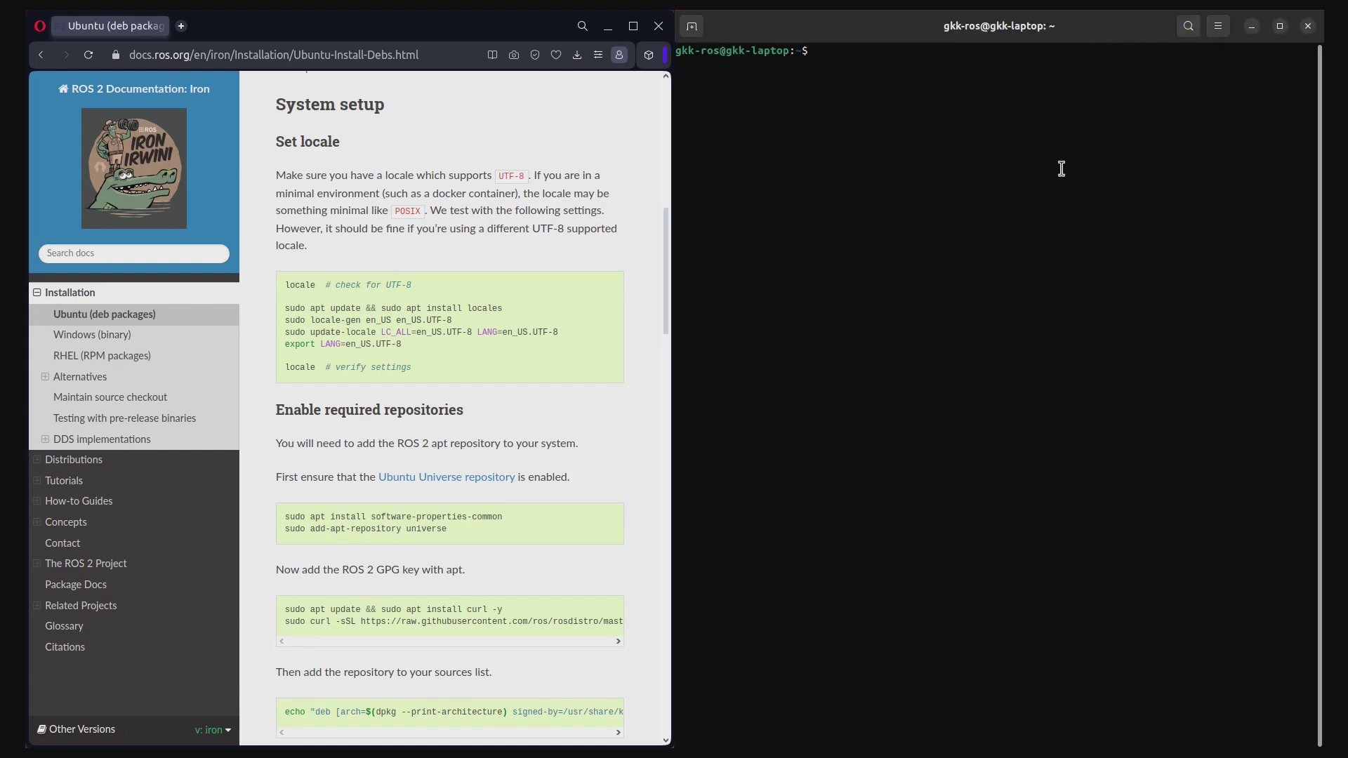
type("ssh raspberrypi@192.168.1.11")
key("Return")
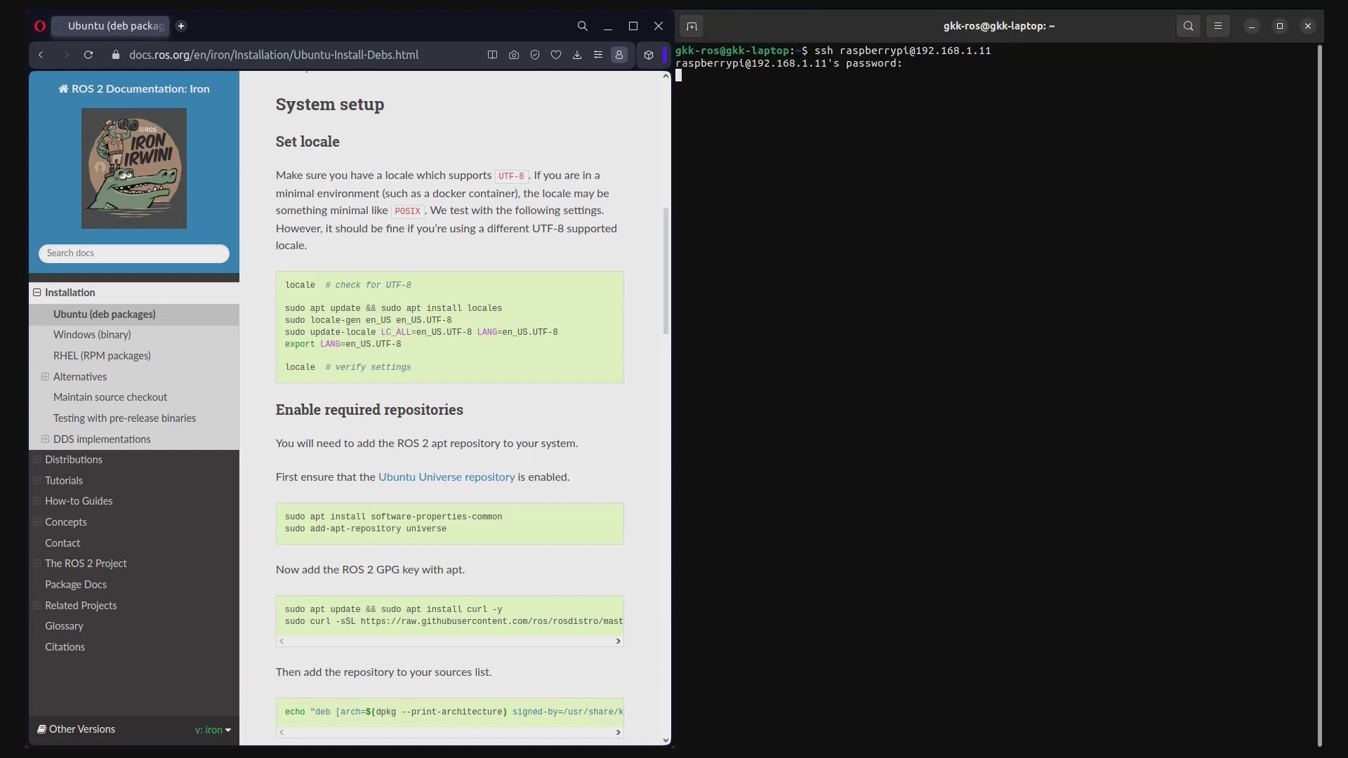
key("Return")
On the Pi, run pwd, ls -la and whoami, then clear the screen
left_click_drag(424, 372, 286, 284)
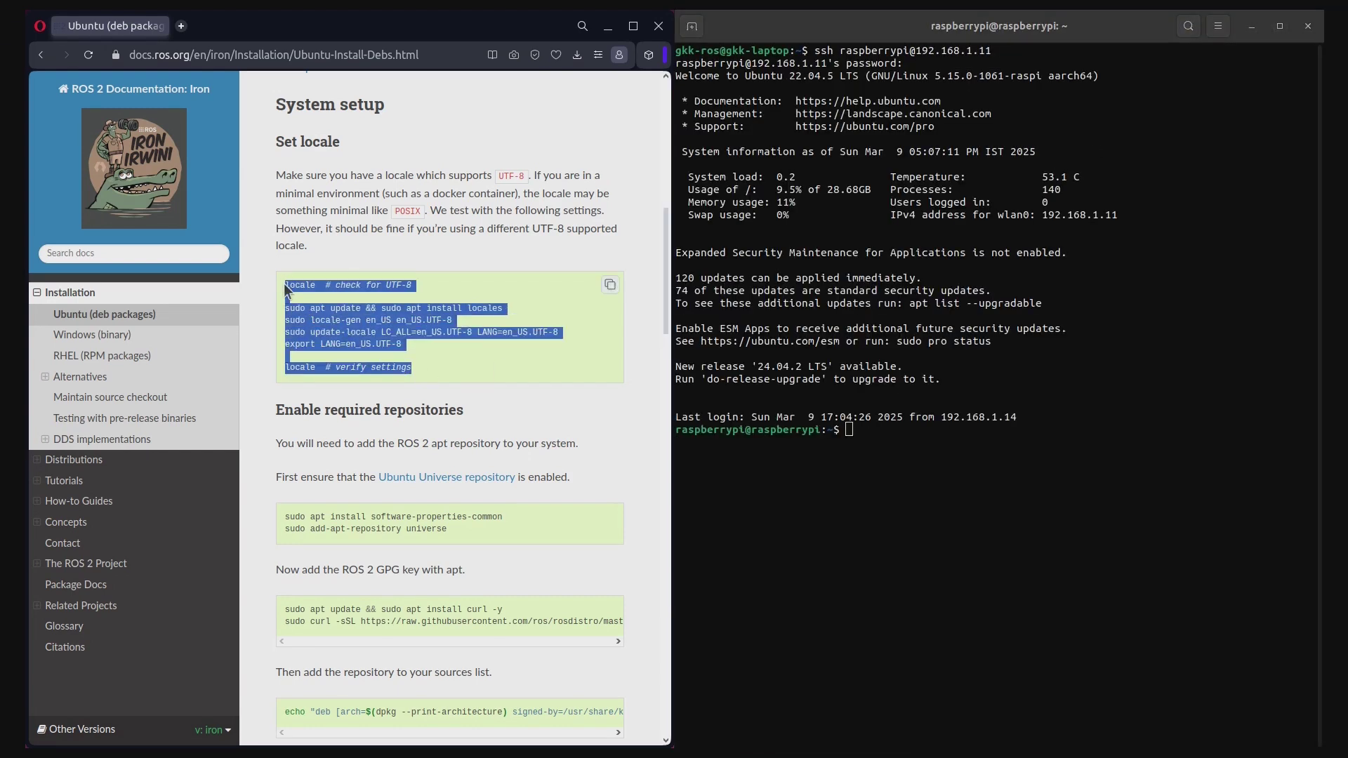
left_click(474, 377)
left_click(961, 488)
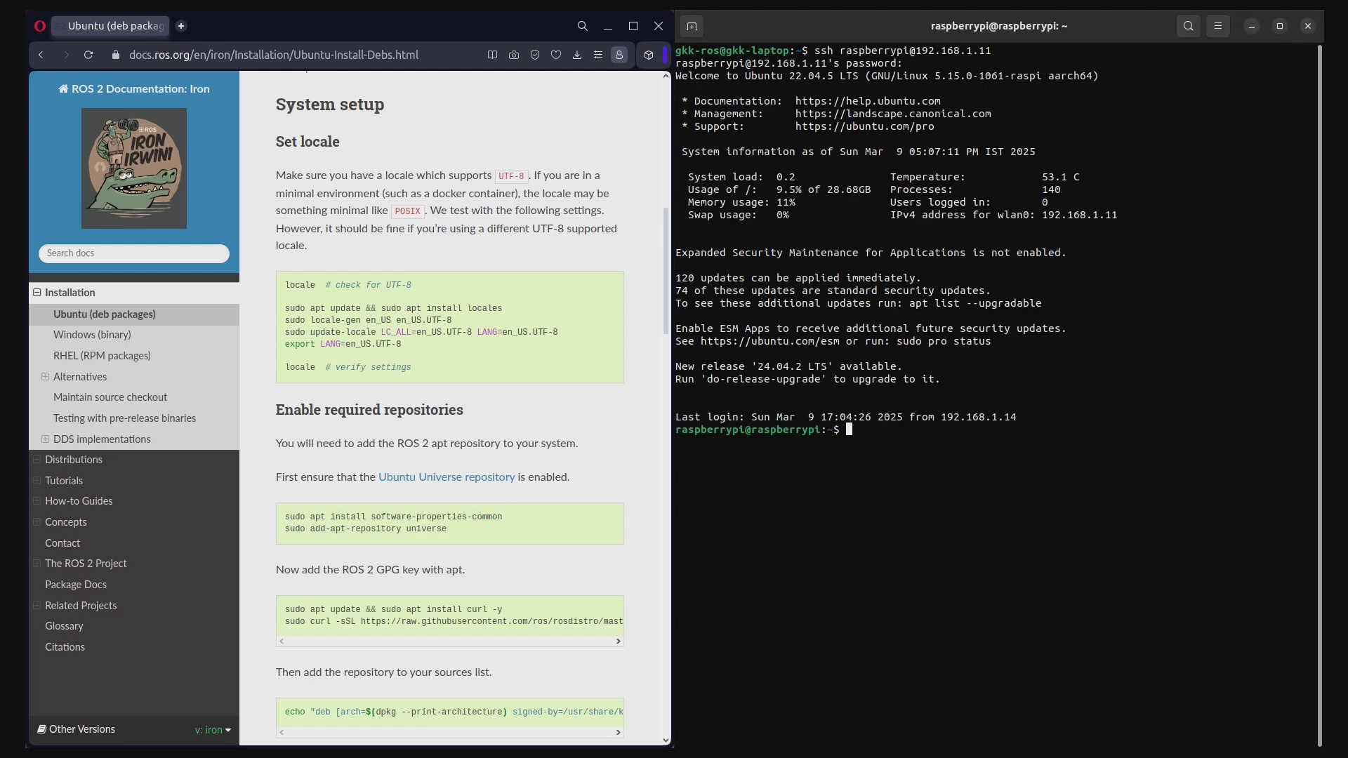
type("pwd")
key("Return")
type("ls -la")
key("Return")
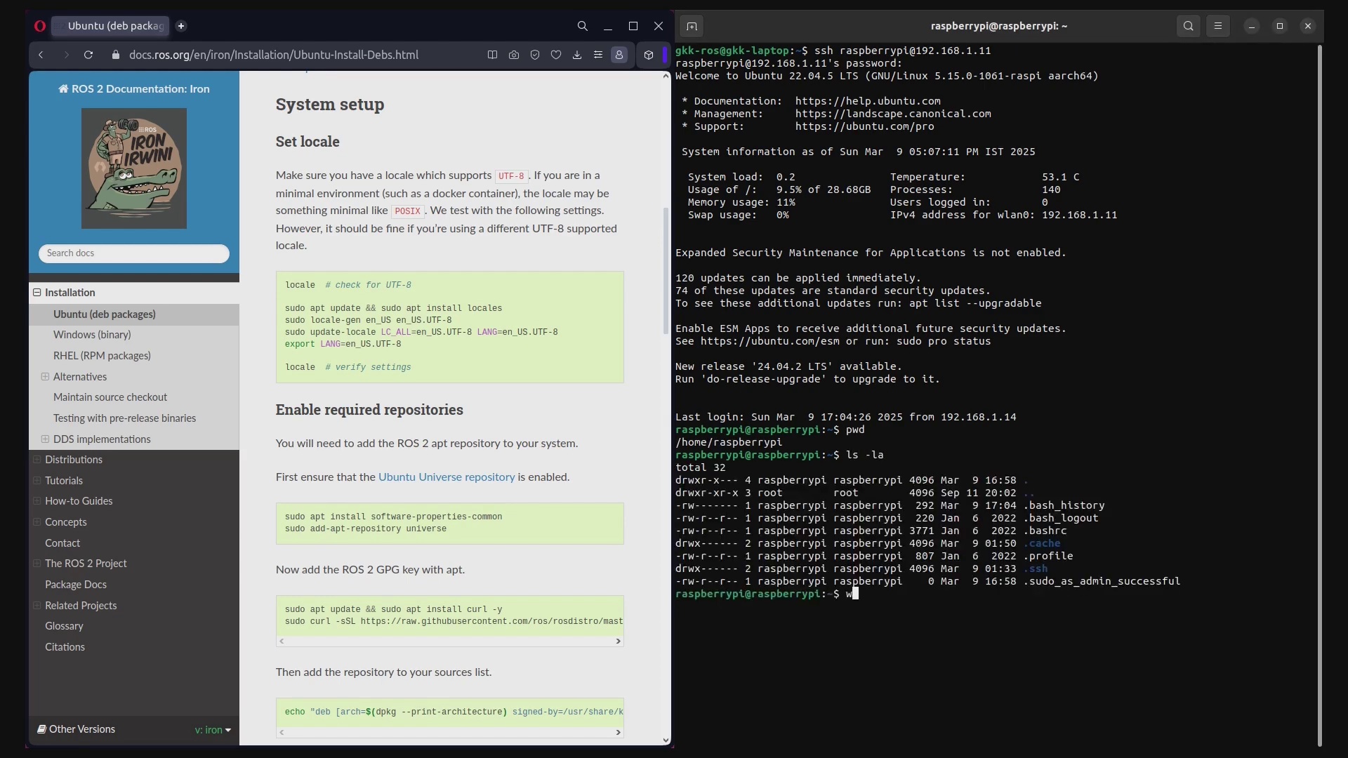
type("whoami")
key("Return")
type("clear")
key("Return")
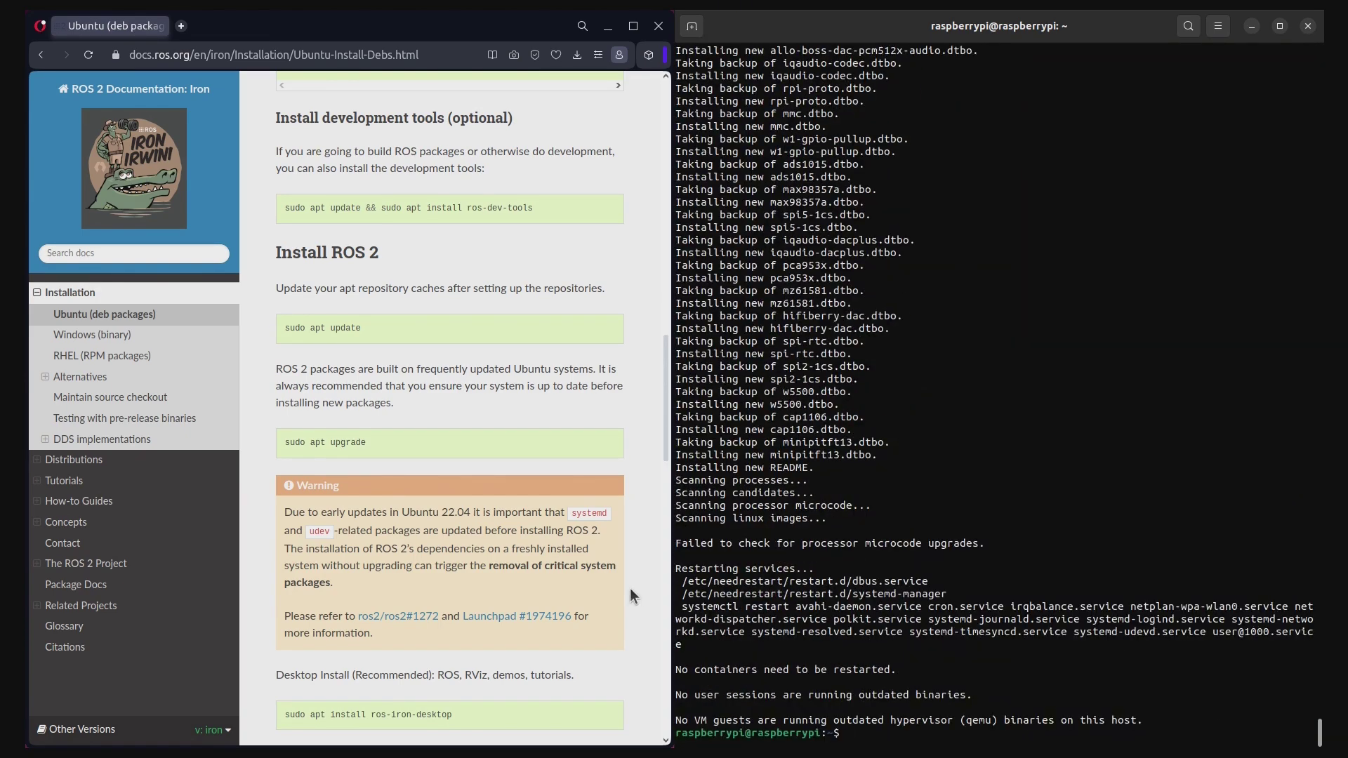
Compare the Desktop and ROS-Base options and copy 'sudo apt install ros-iron-ros-base'
scroll(629, 587, "down", 5)
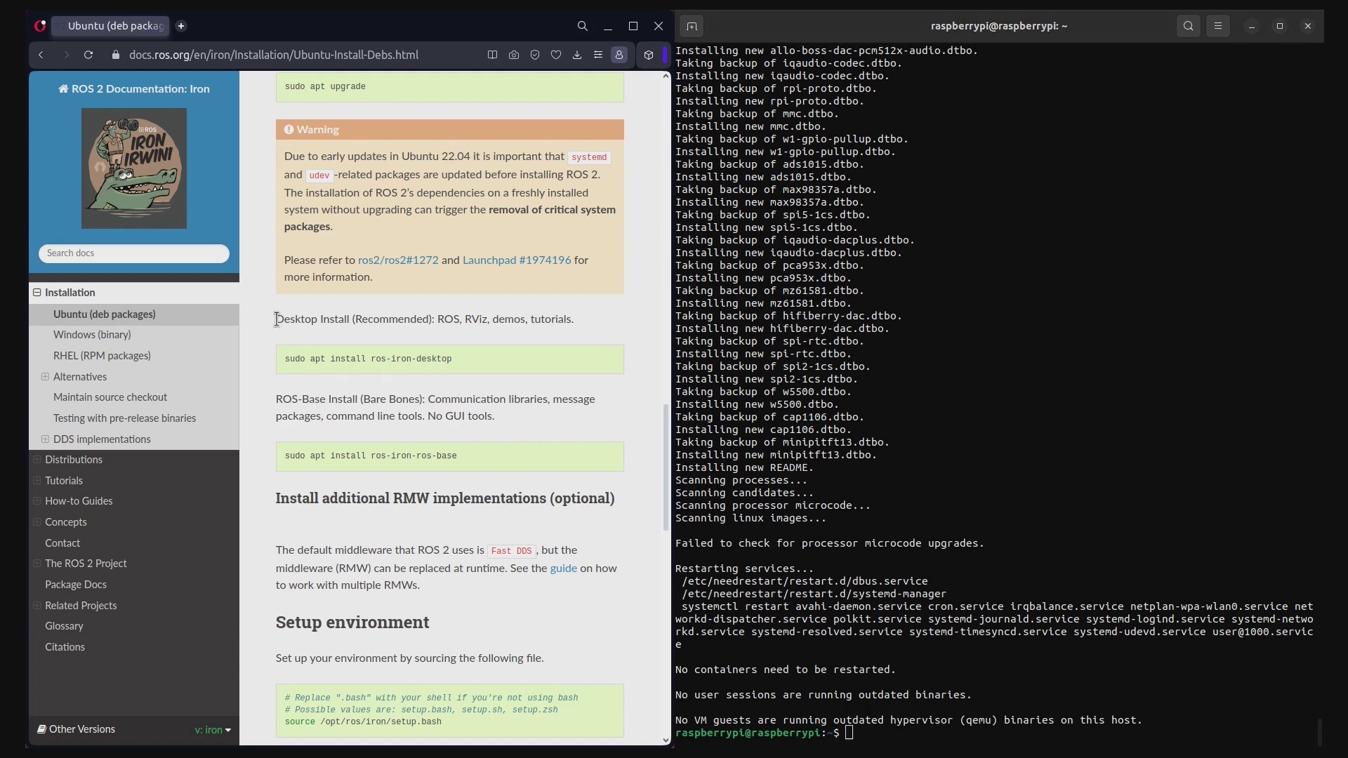
left_click_drag(276, 318, 574, 319)
left_click(610, 327)
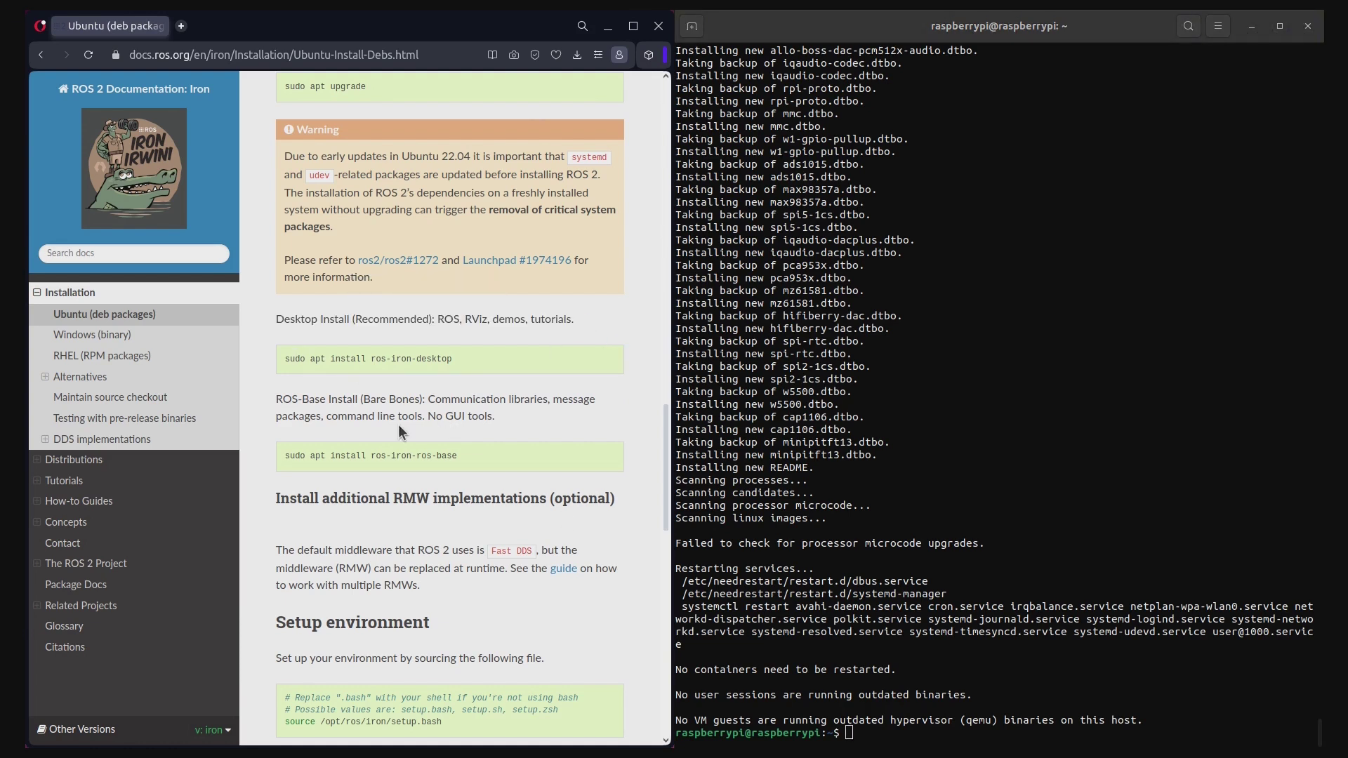
left_click_drag(276, 399, 498, 414)
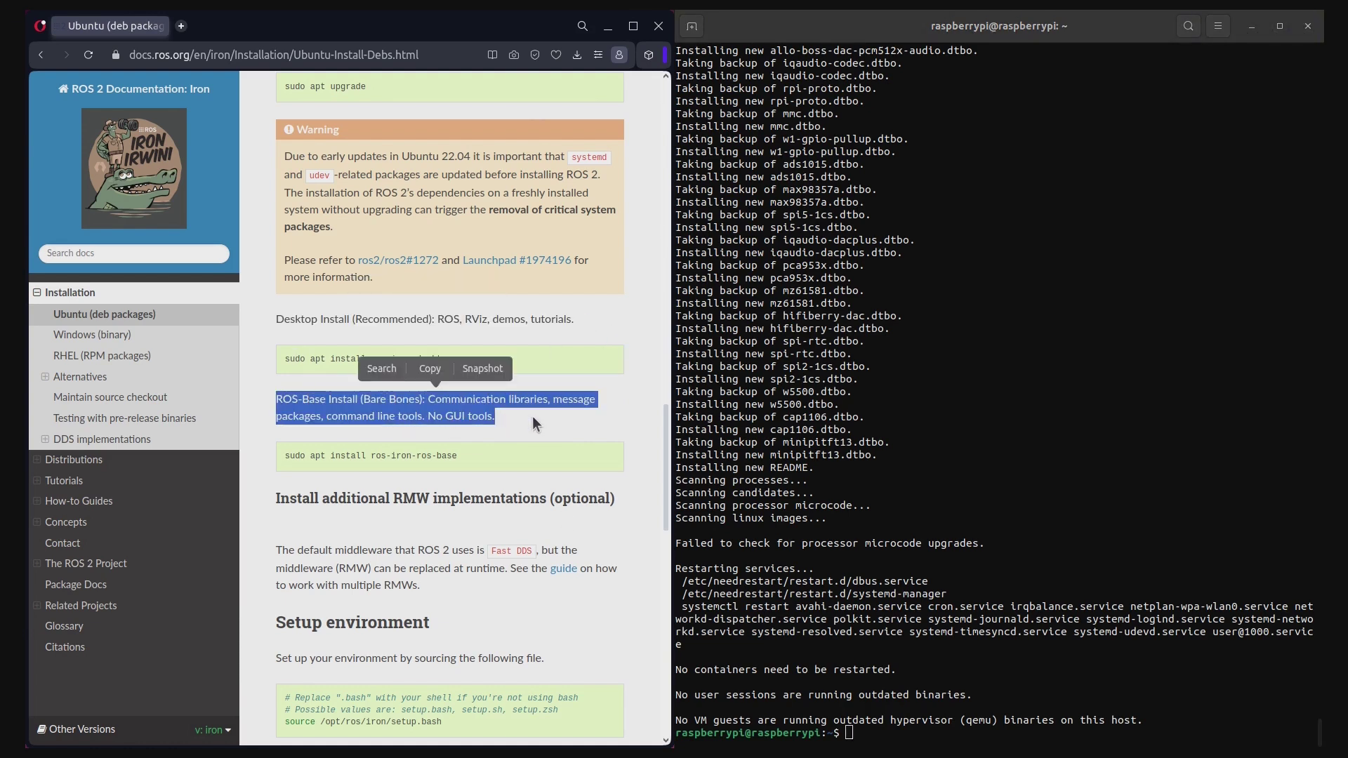
left_click(532, 416)
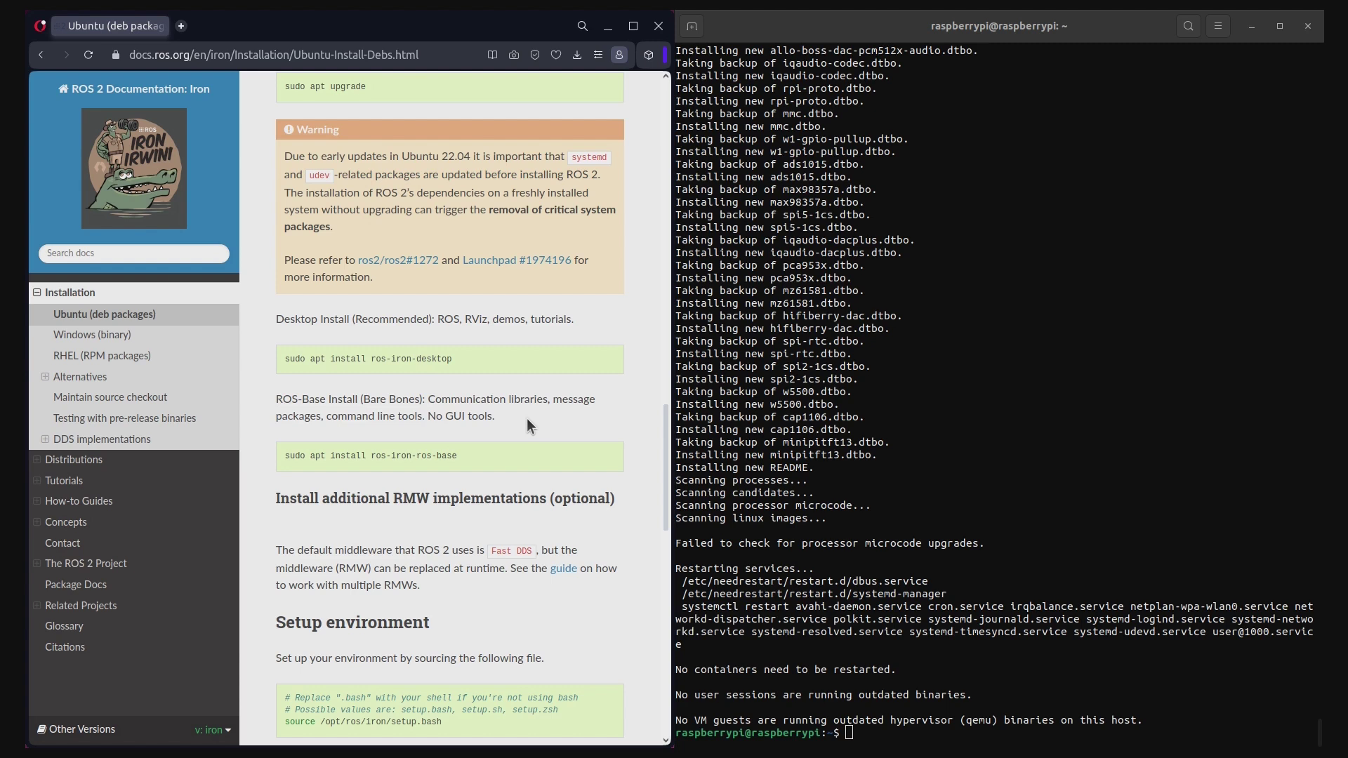
left_click_drag(427, 417, 495, 419)
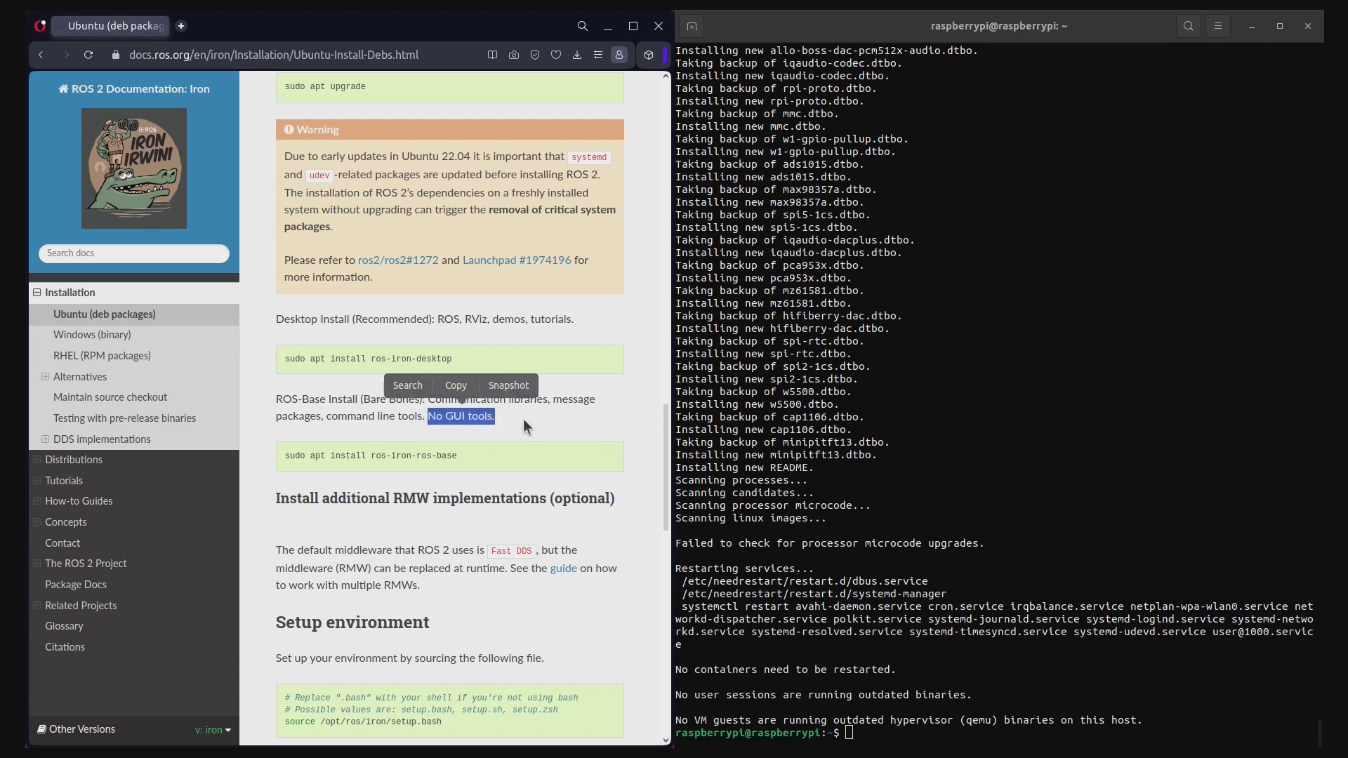
left_click(523, 418)
left_click_drag(286, 455, 457, 456)
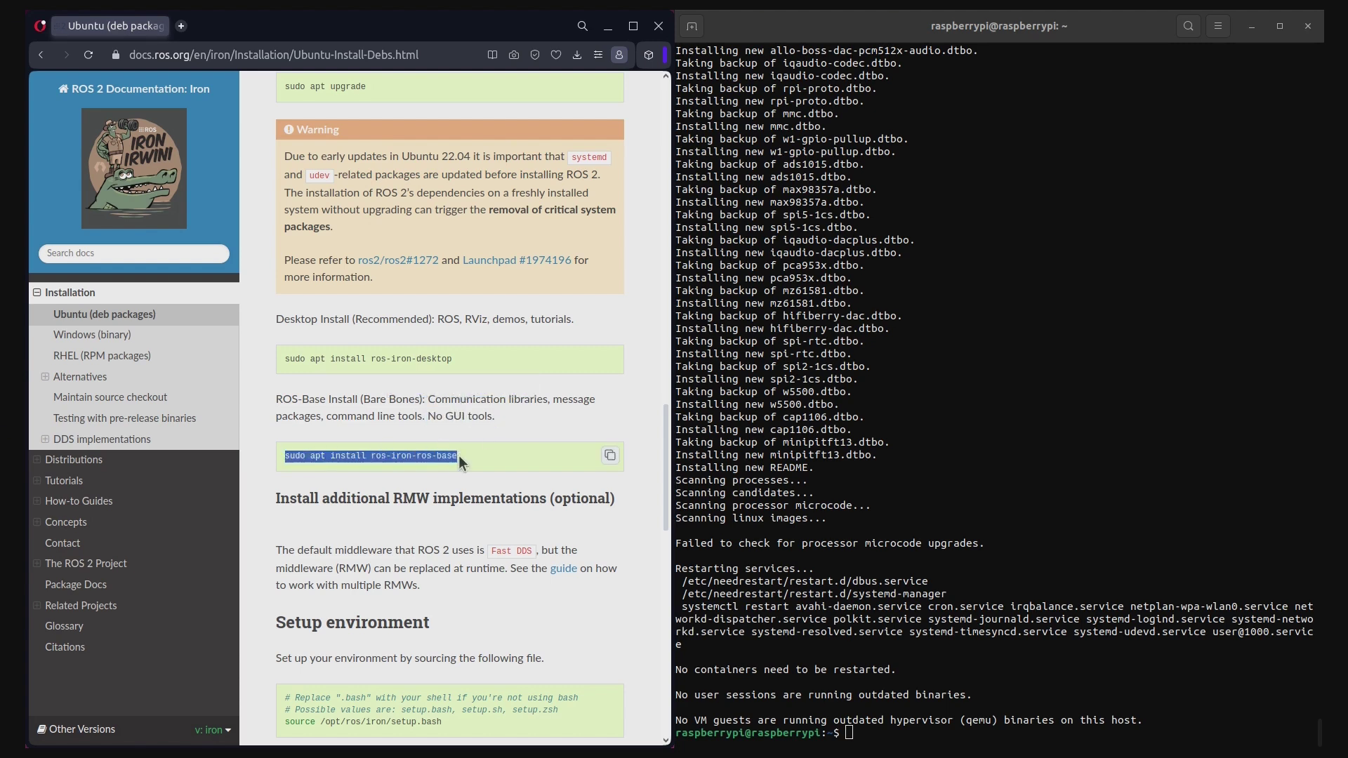
left_click(365, 423)
left_click(608, 456)
Paste and run 'sudo apt install ros-iron-ros-base' on the Pi with the sudo password
left_click(1217, 714)
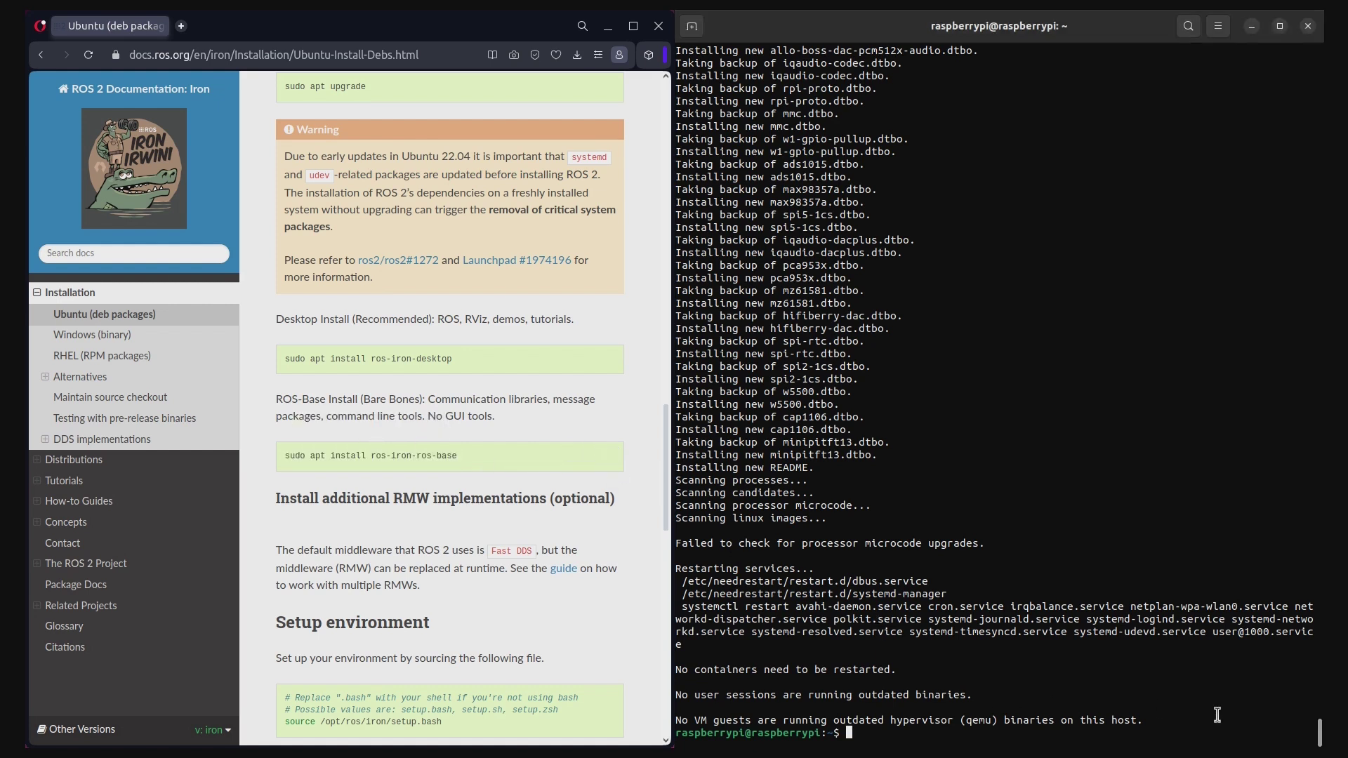
type("clear")
key("Return")
key("ctrl+shift+v")
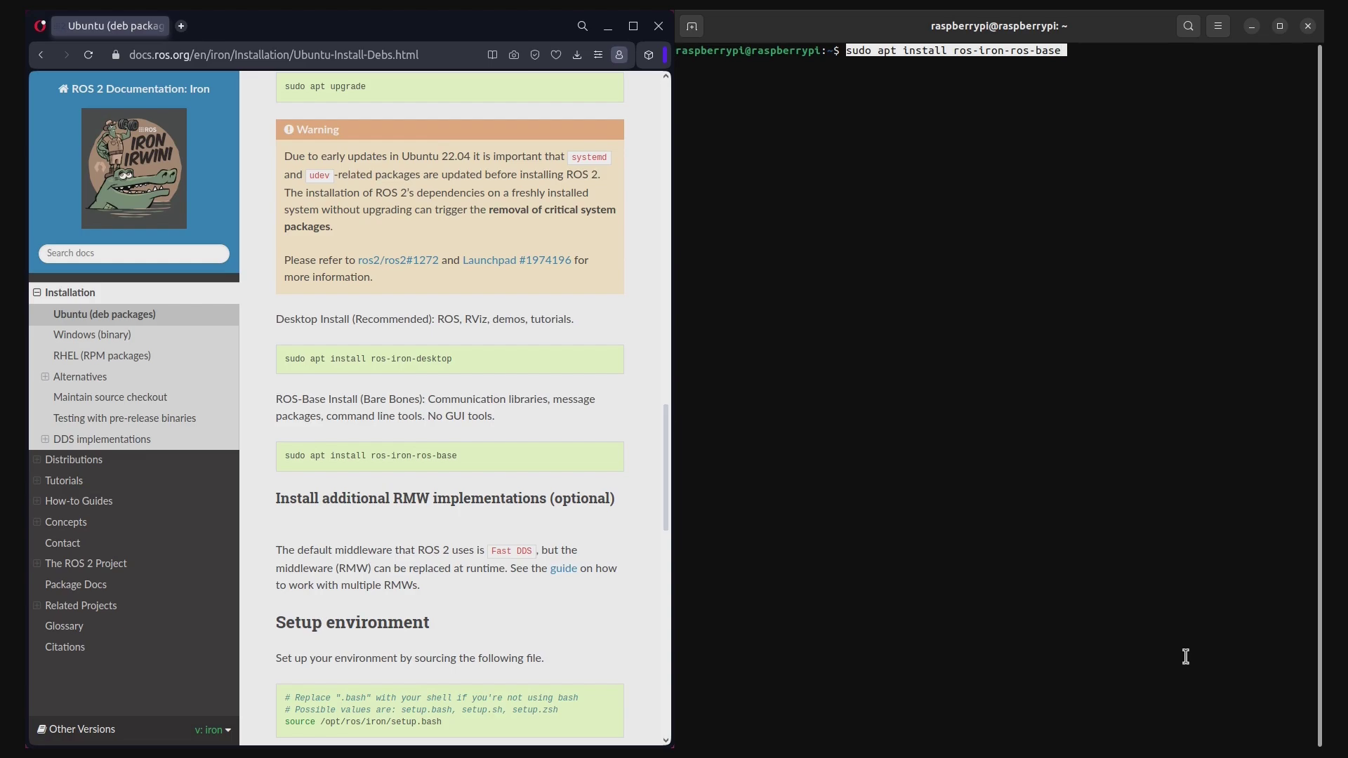
key("Return")
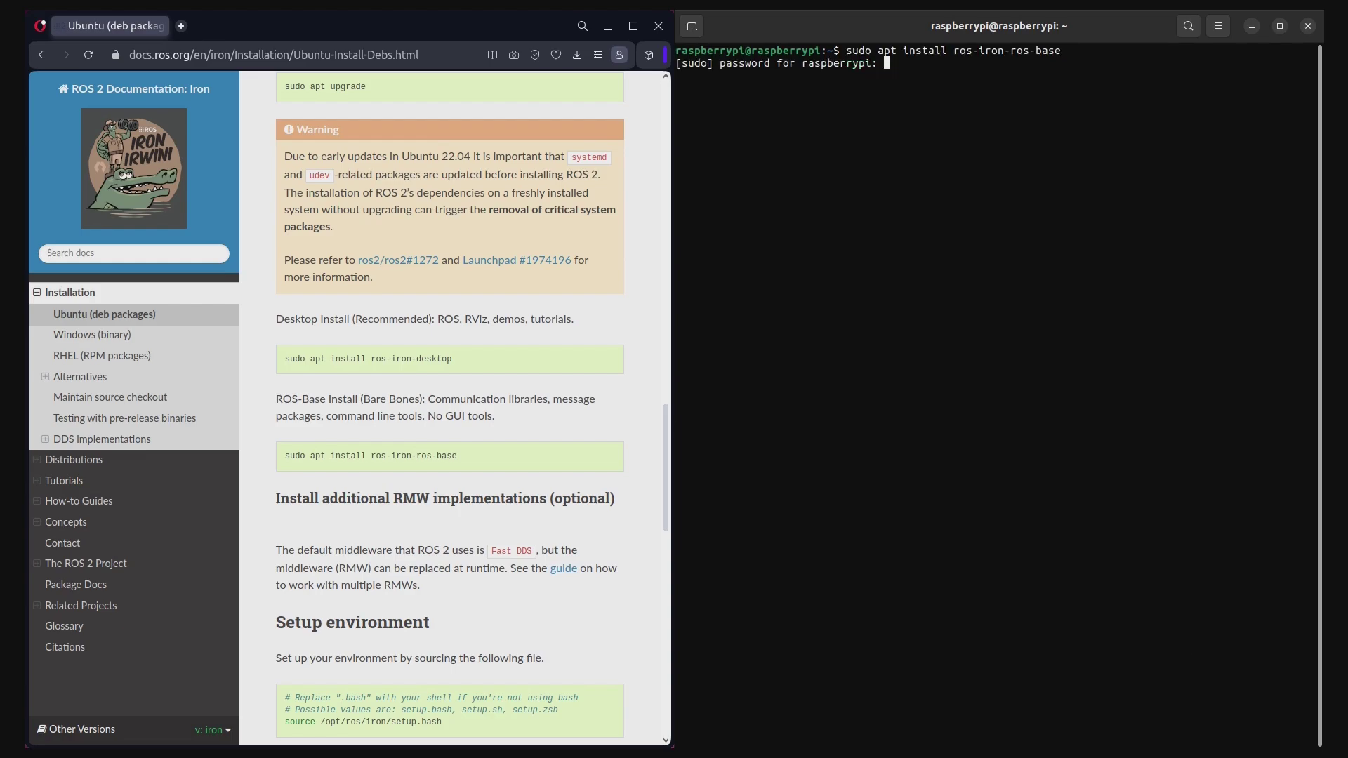
key("Return")
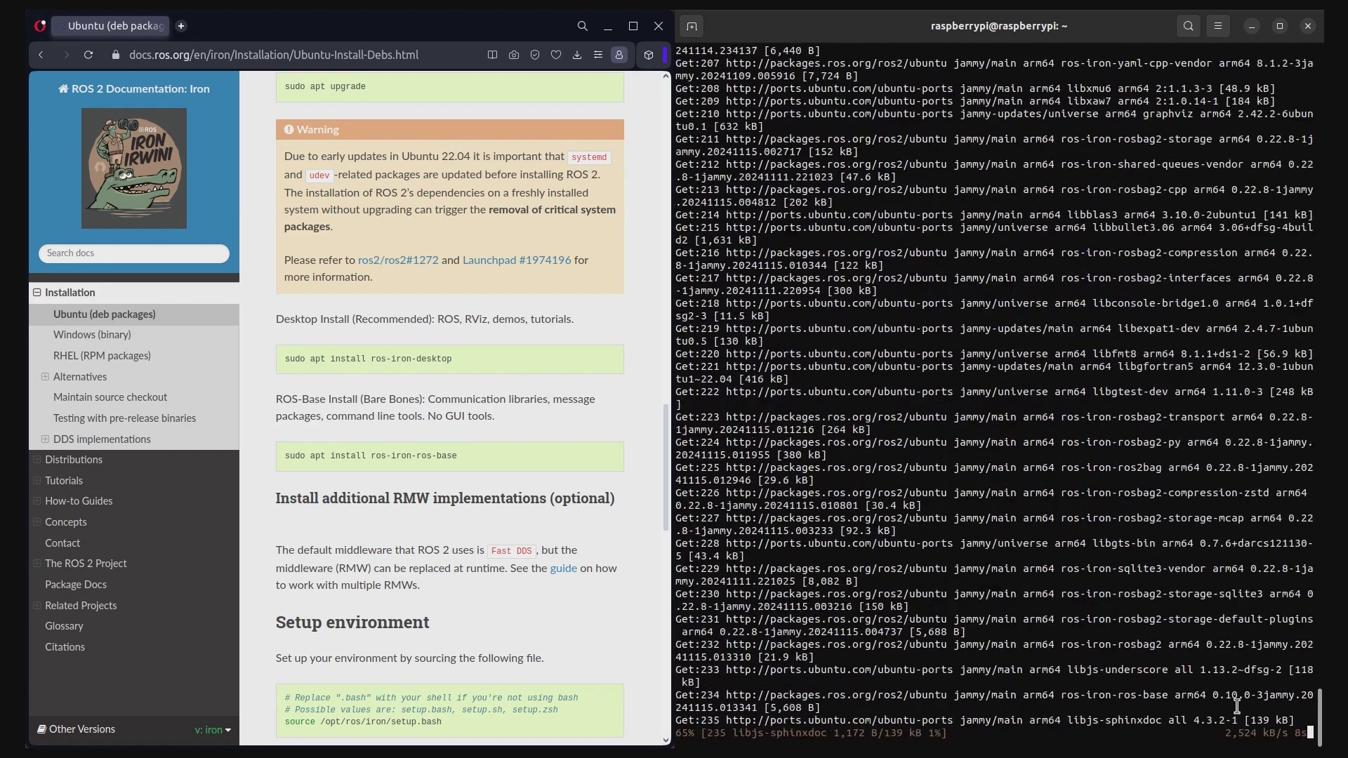
Clear the terminal after installation and scroll the guide to the optional RMW implementations section
scroll(450, 421, "down", 3)
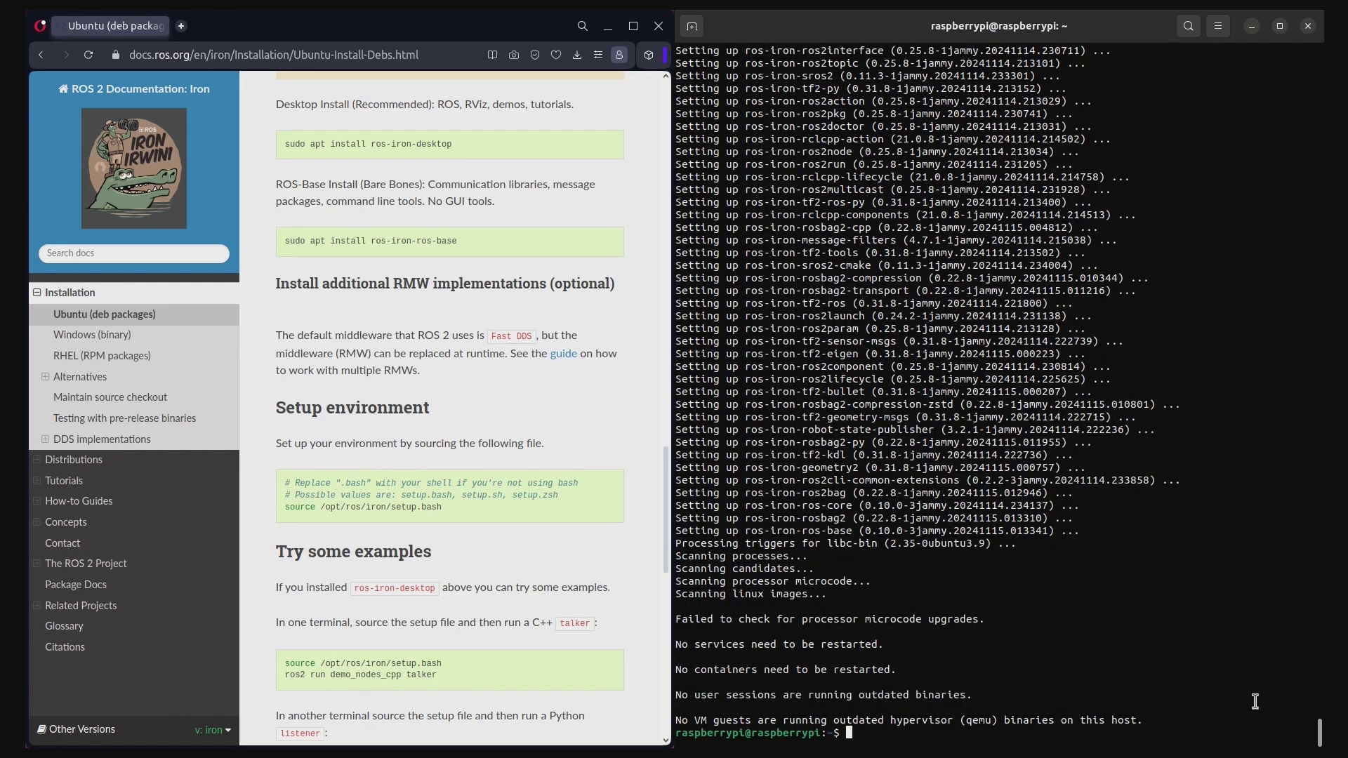
type("clear")
key("Return")
scroll(605, 451, "down", 2)
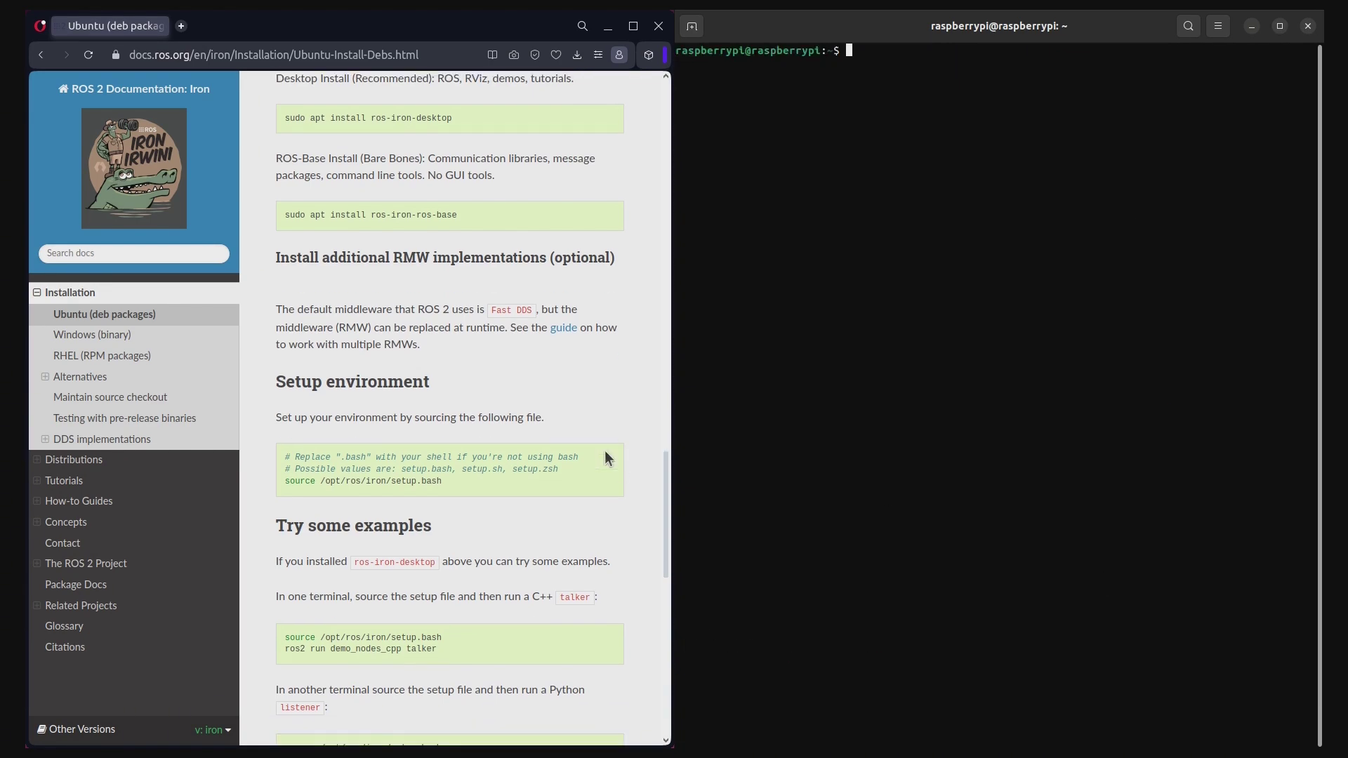
left_click_drag(268, 193, 480, 276)
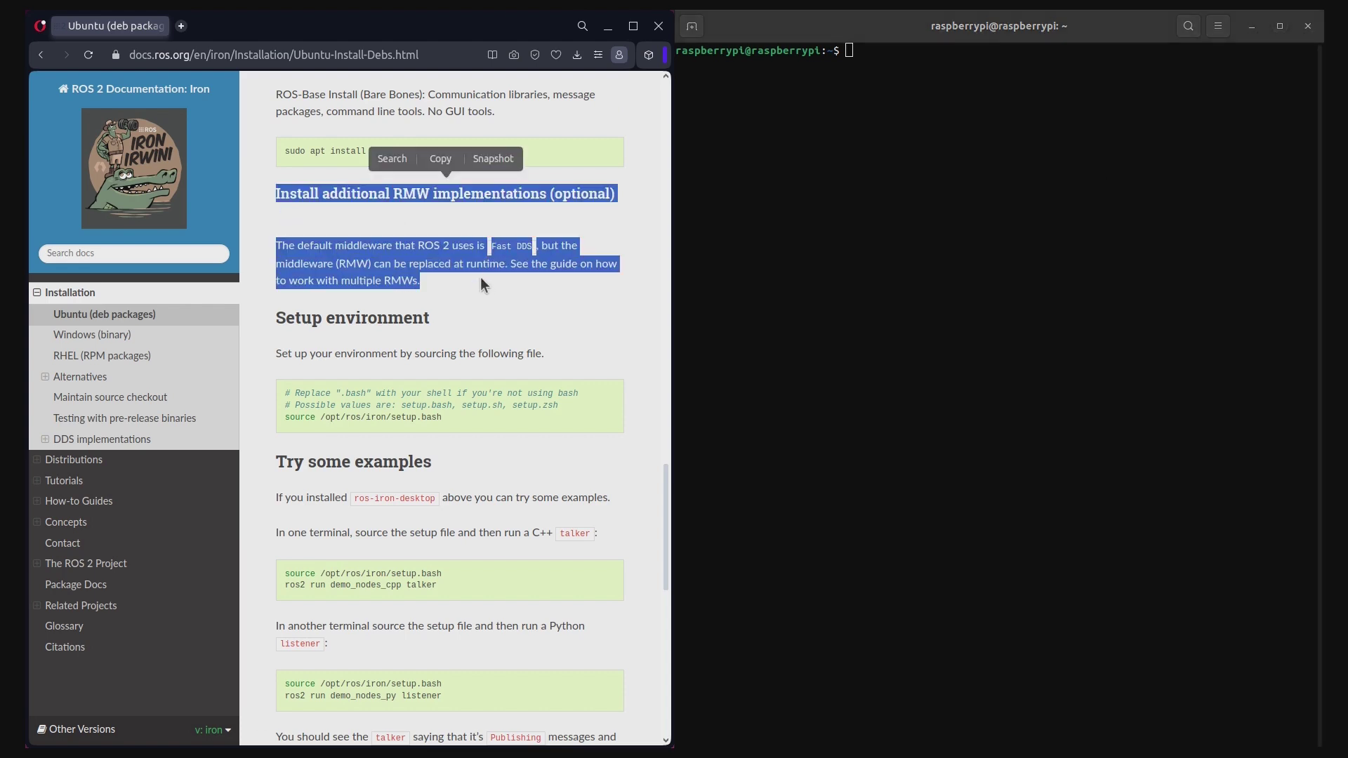
left_click(494, 286)
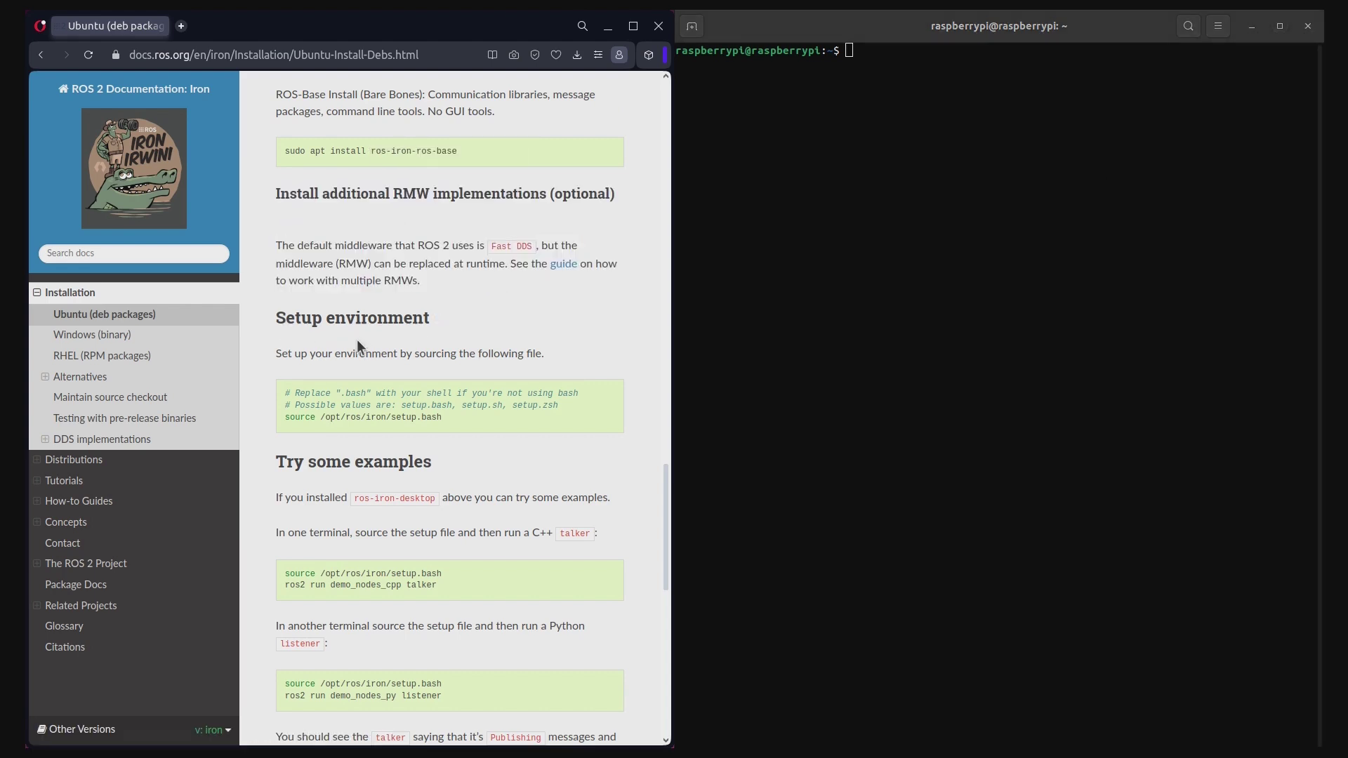
Source /opt/ros/iron/setup.bash and run ros2 topic list, showing /parameter_events and /rosout
triple_click(307, 419)
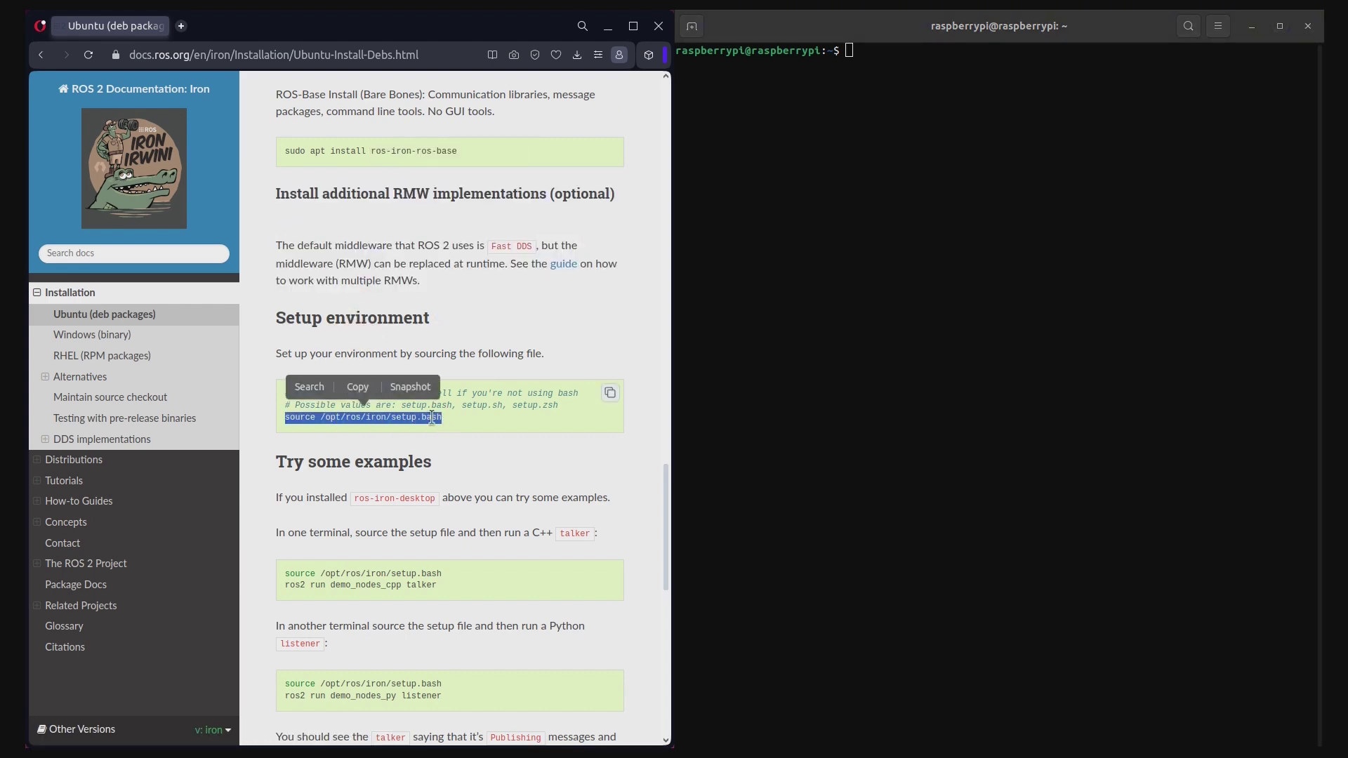
left_click(357, 390)
left_click(886, 332)
key("ctrl+shift+v")
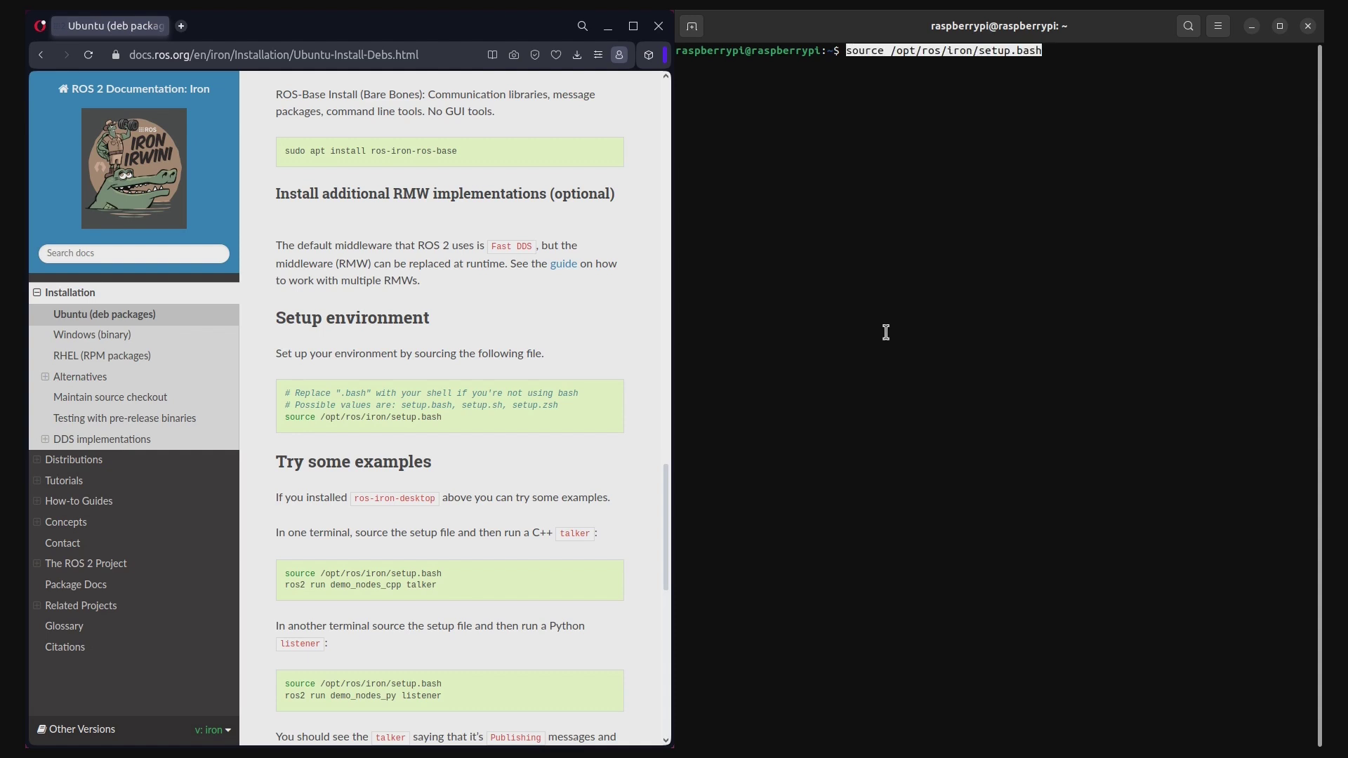
key("Return")
type("ros2 ")
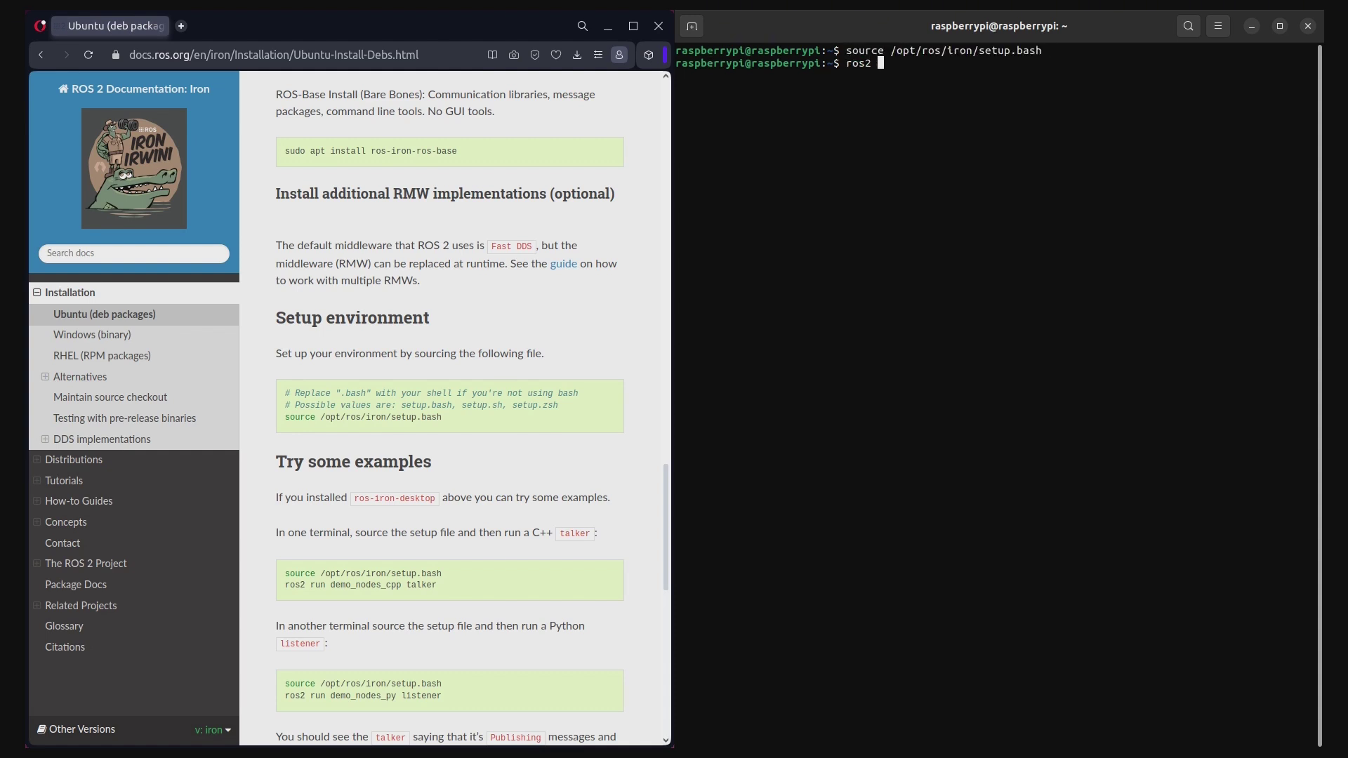
type("topic list")
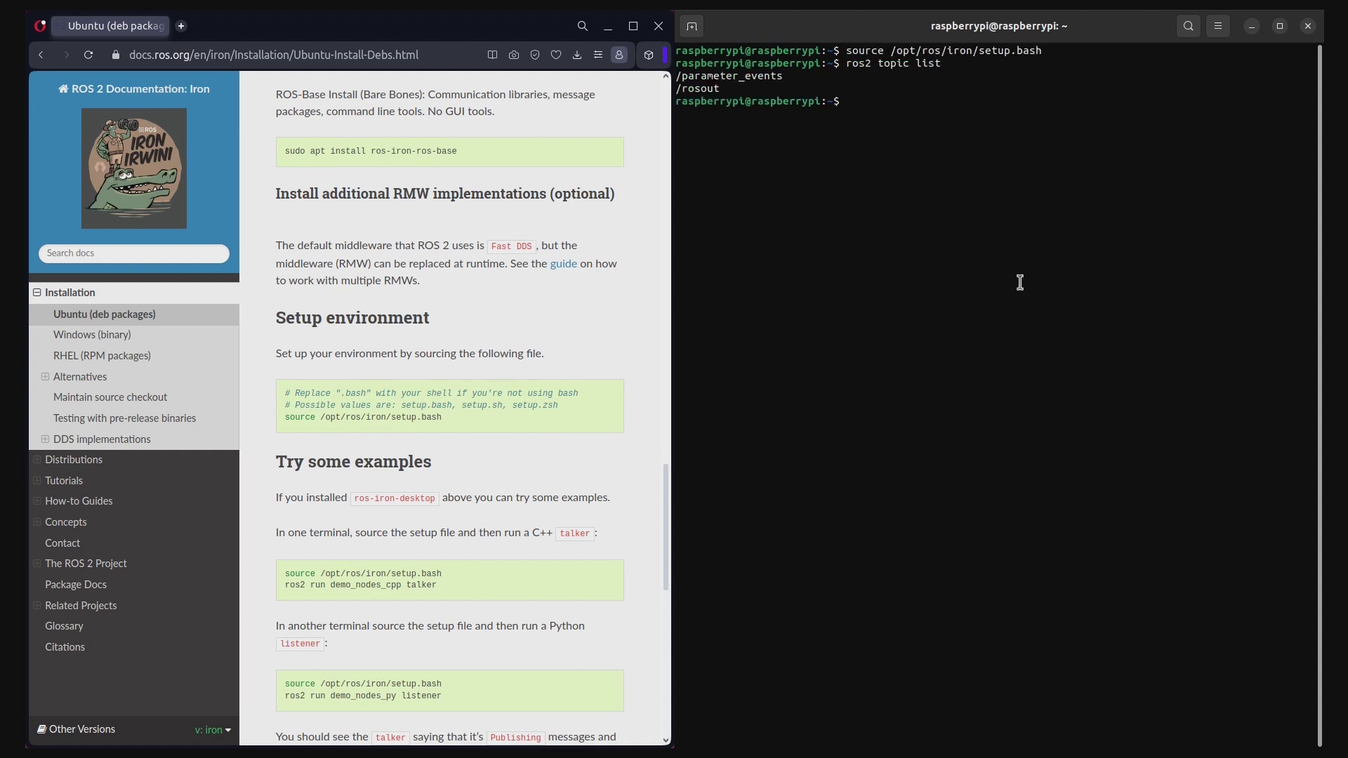
left_click_drag(726, 88, 675, 71)
left_click(909, 110)
Change into /opt/ros, list it with ls and ls -la to confirm iron, then clear
type("source /opt/ros")
key("Return")
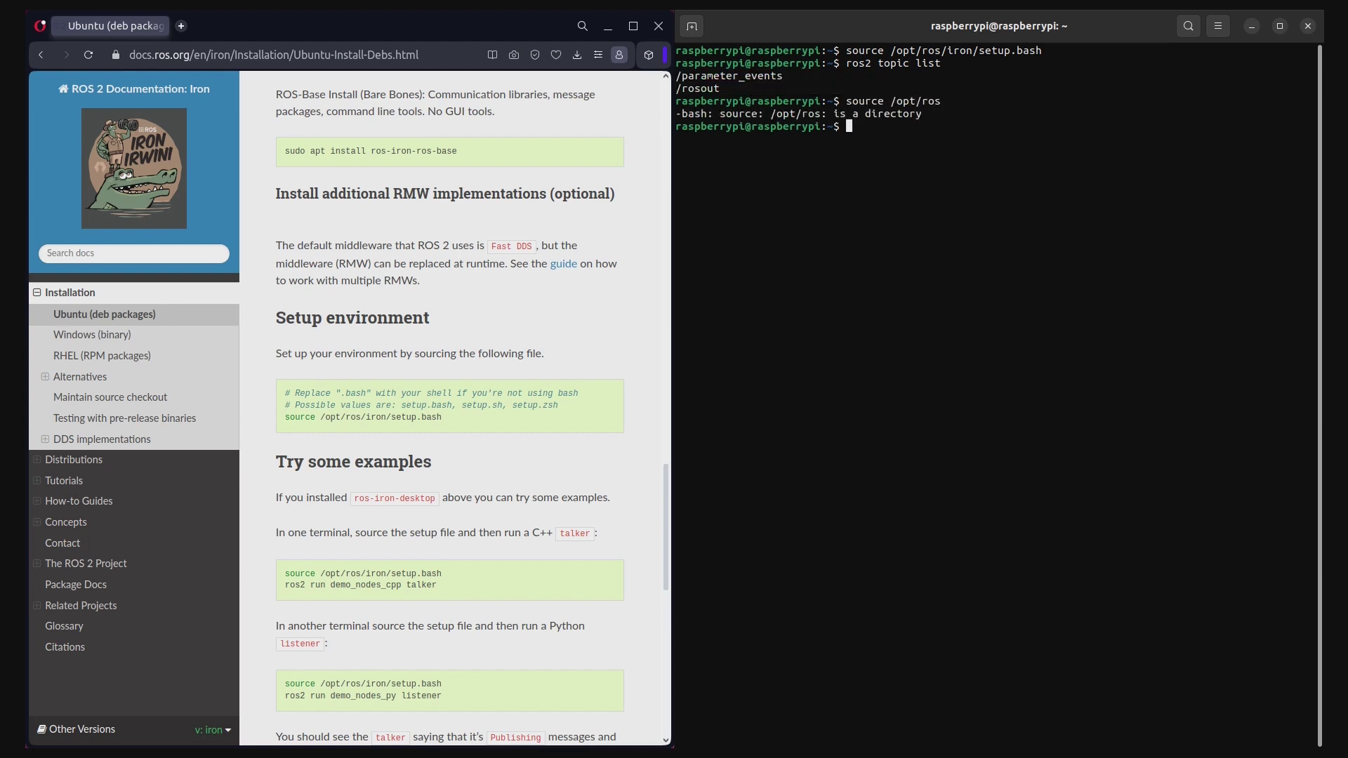
key("Up")
key("Delete")
key("Delete")
key("Delete")
key("Delete")
key("Delete")
key("Delete")
key("Delete")
type("cd")
key("End")
key("Return")
type("ls")
key("Return")
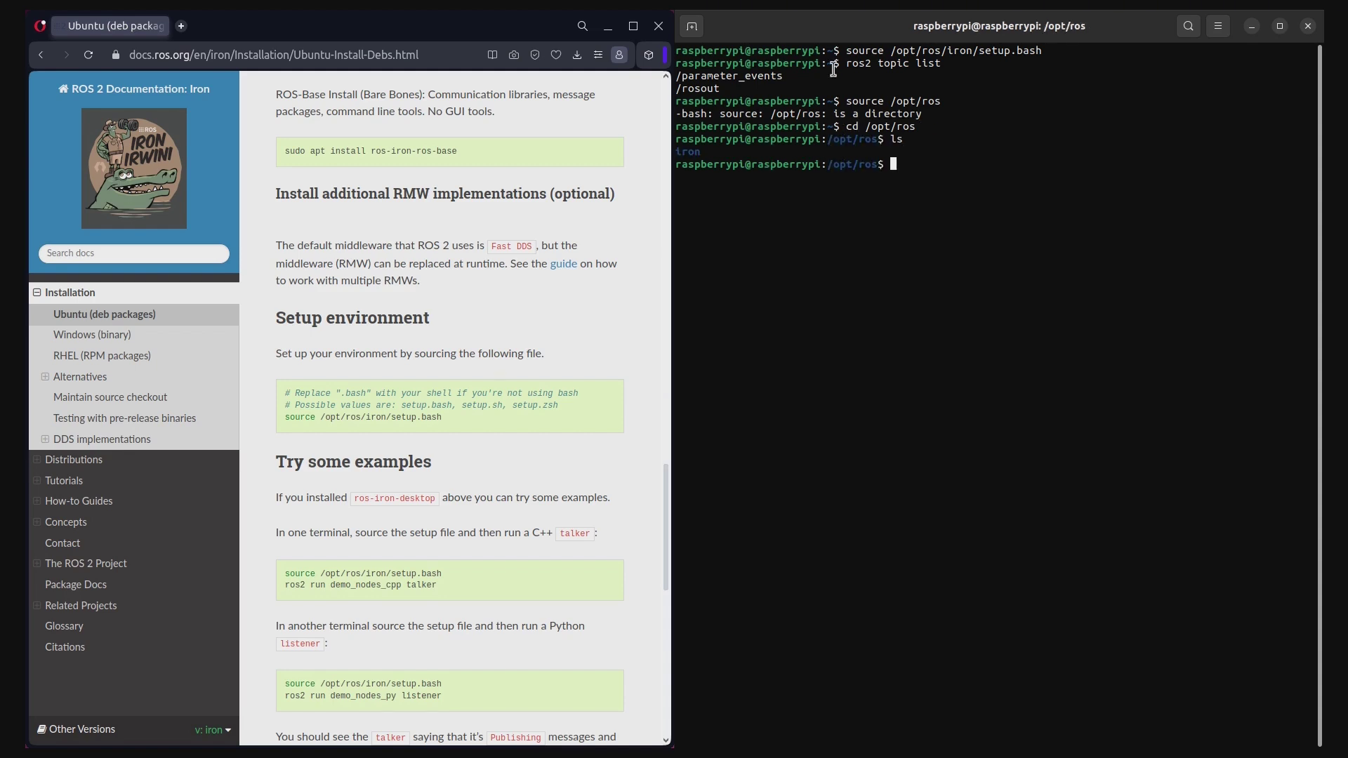
left_click_drag(702, 152, 676, 149)
left_click(813, 166)
type("ls -la")
key("Return")
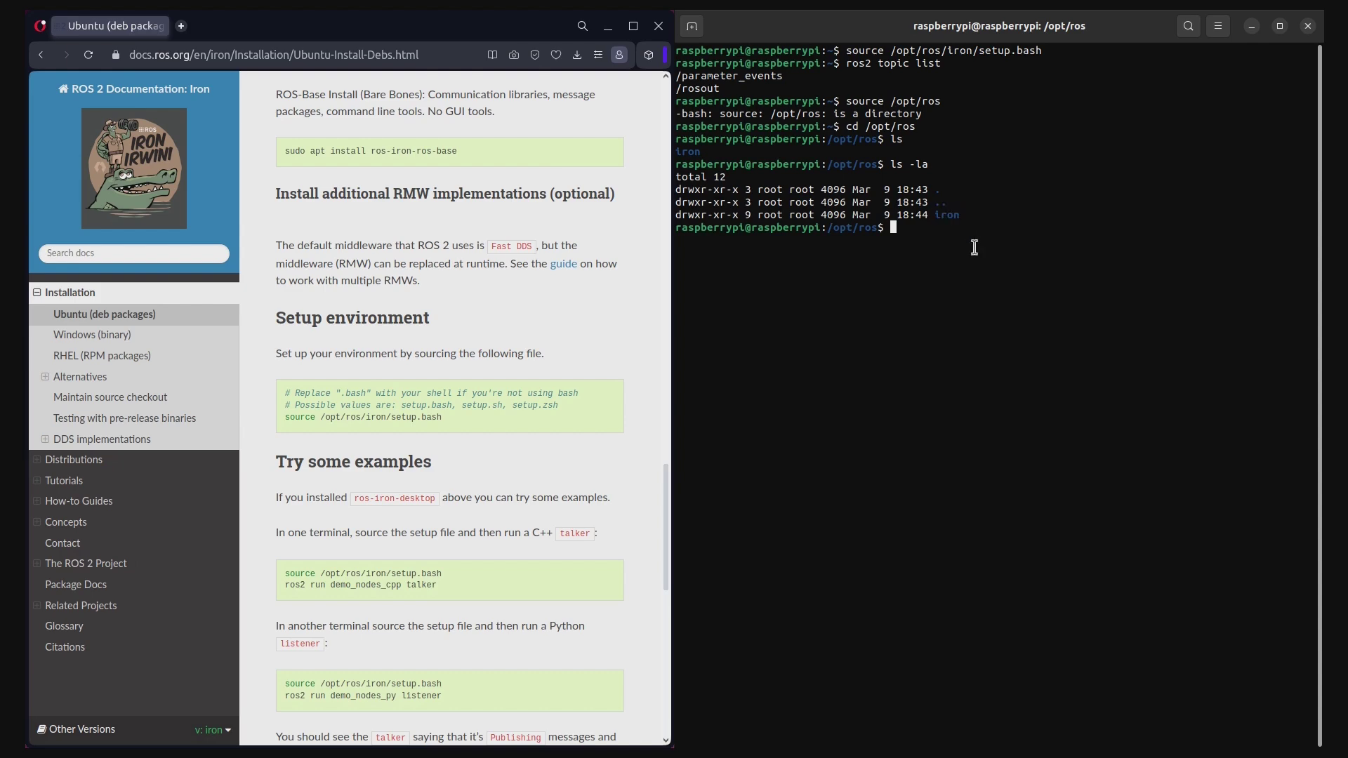
key("Return")
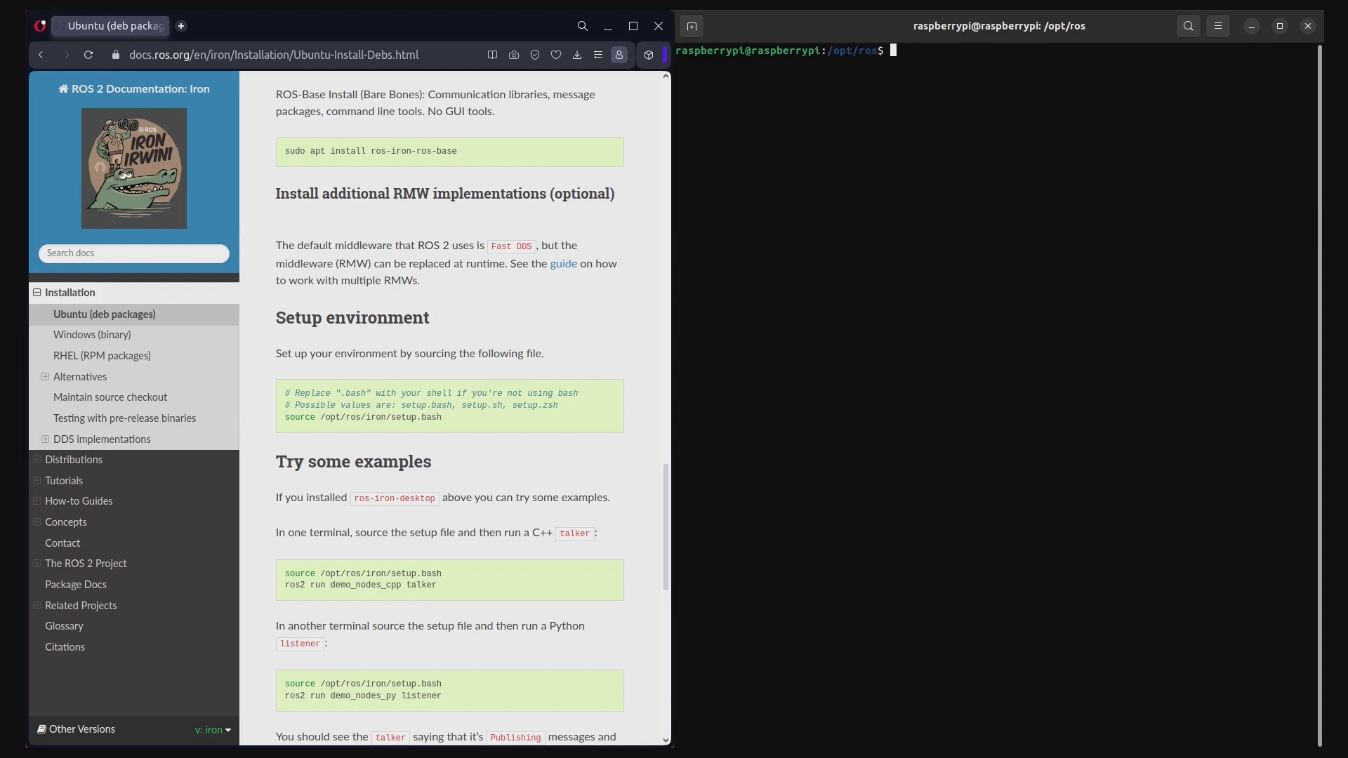
Scroll the install guide down to the Uninstall section and back to the top
scroll(606, 447, "down", 10)
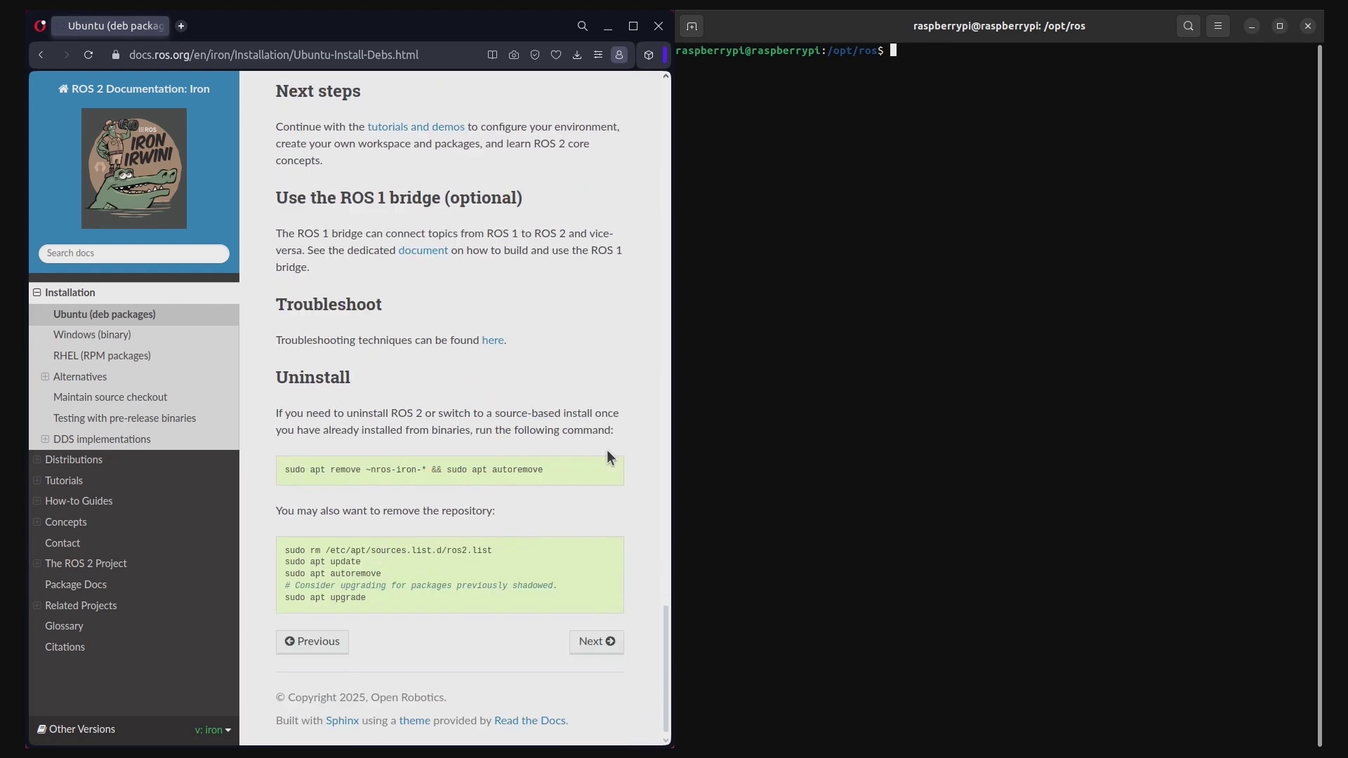
scroll(611, 448, "up", 1)
left_click_drag(273, 393, 460, 405)
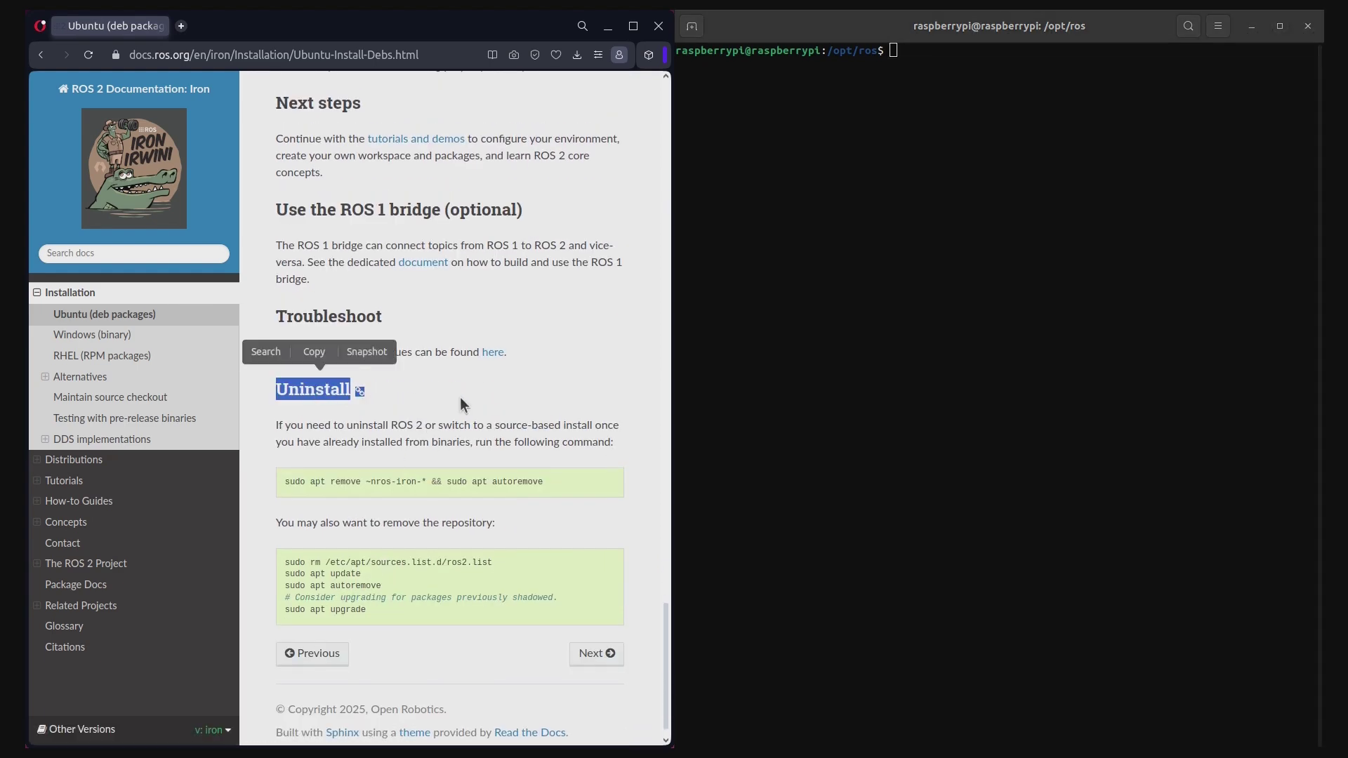
left_click(470, 398)
scroll(598, 395, "up", 15)
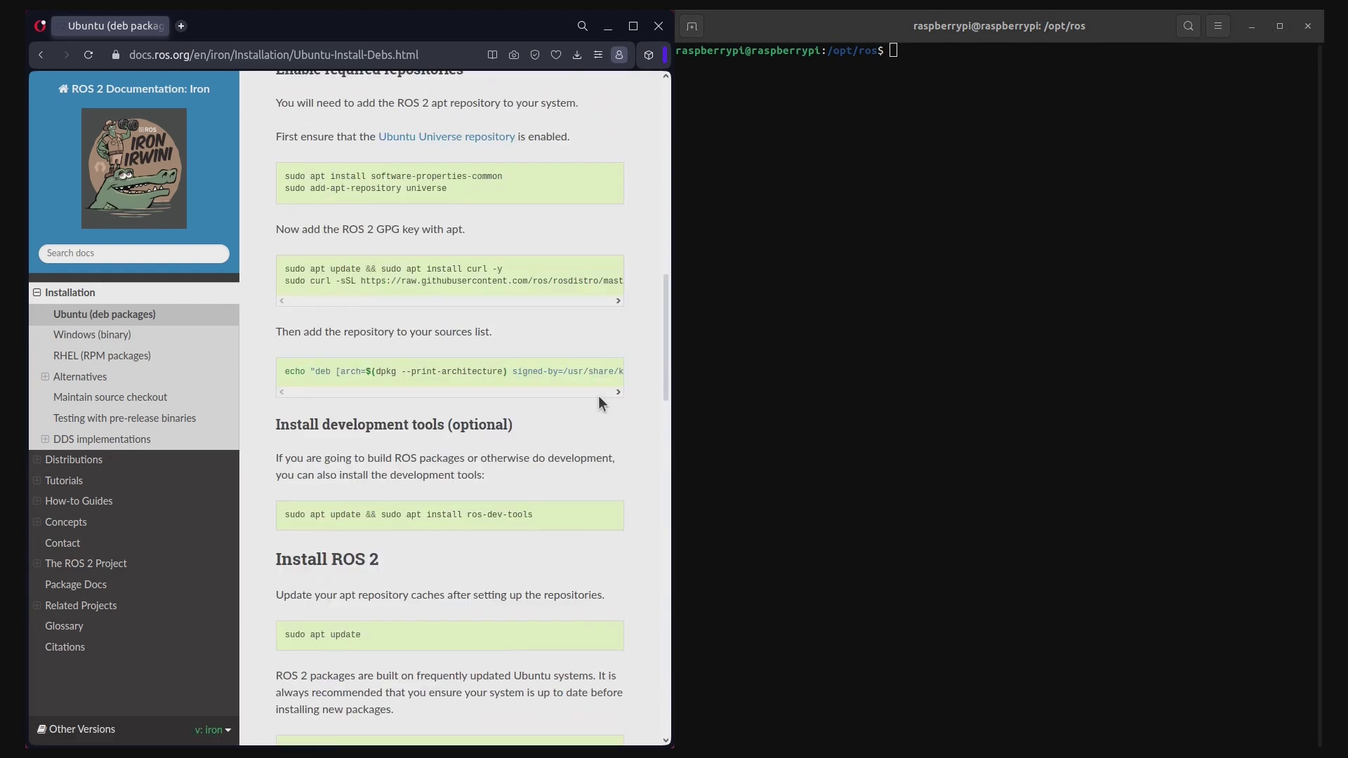
scroll(598, 395, "up", 8)
Clear the terminal, return home, log out of the Pi and close the terminal
left_click(979, 391)
type("clcd")
key("Return")
key("ctrl+l")
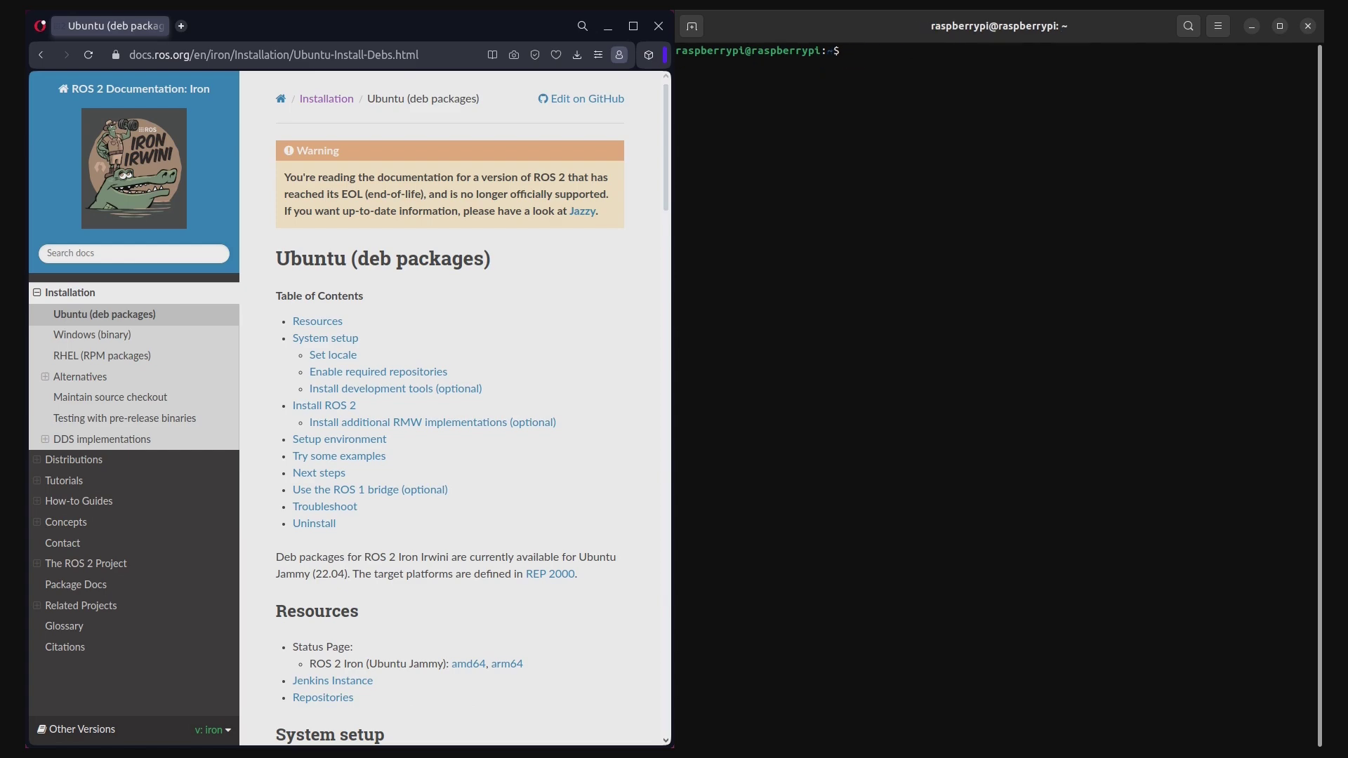
type("exit")
key("Return")
type("econstruct.ai")
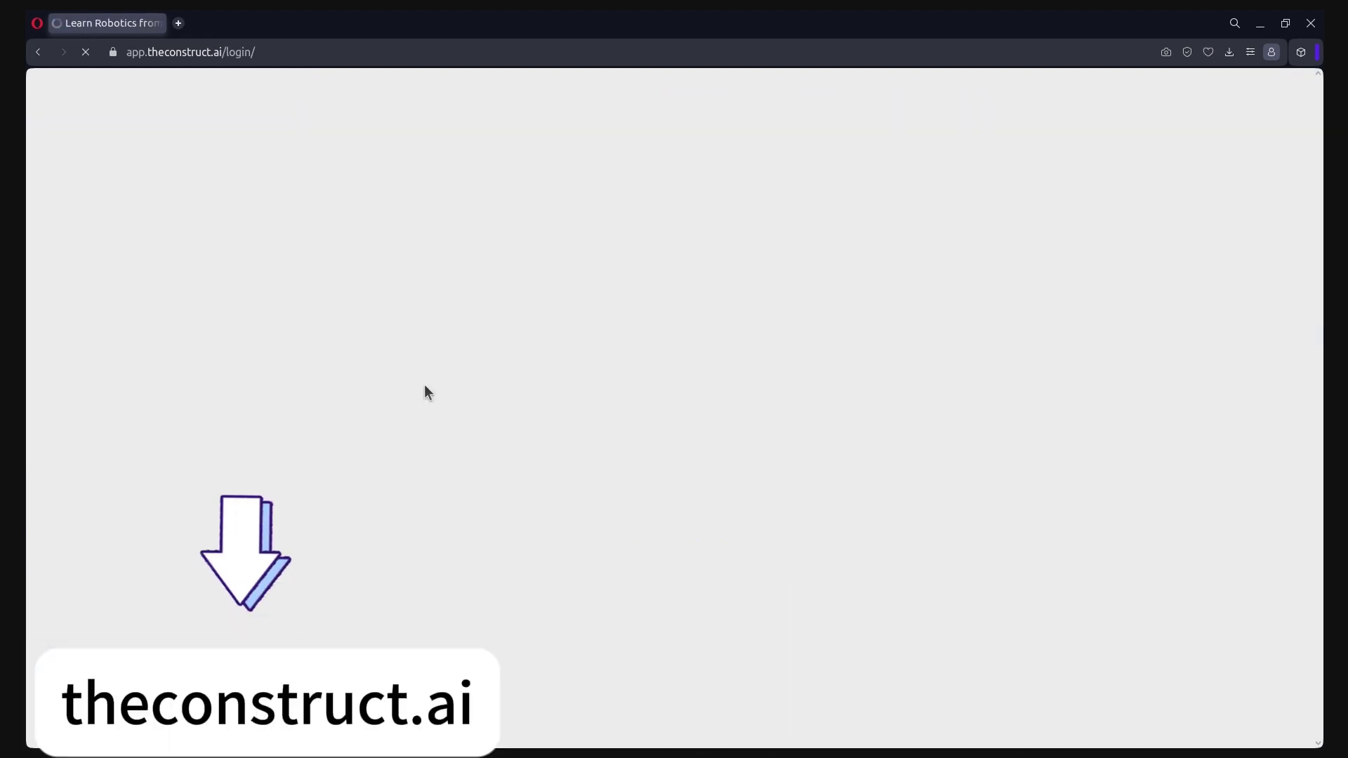
Open Self-led courses and scroll through the Foundations, ROS debugging and Robotics Theory courses
left_click(126, 213)
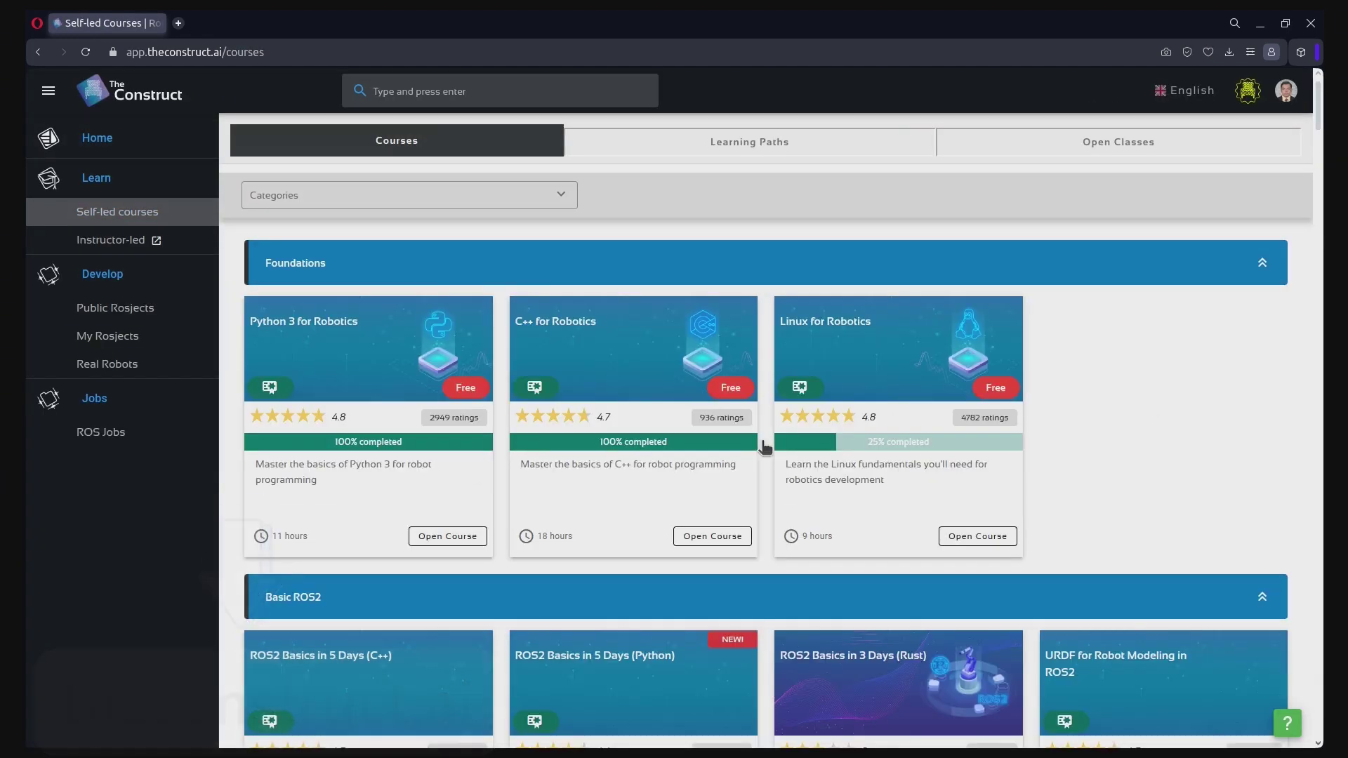
scroll(764, 446, "down", 20)
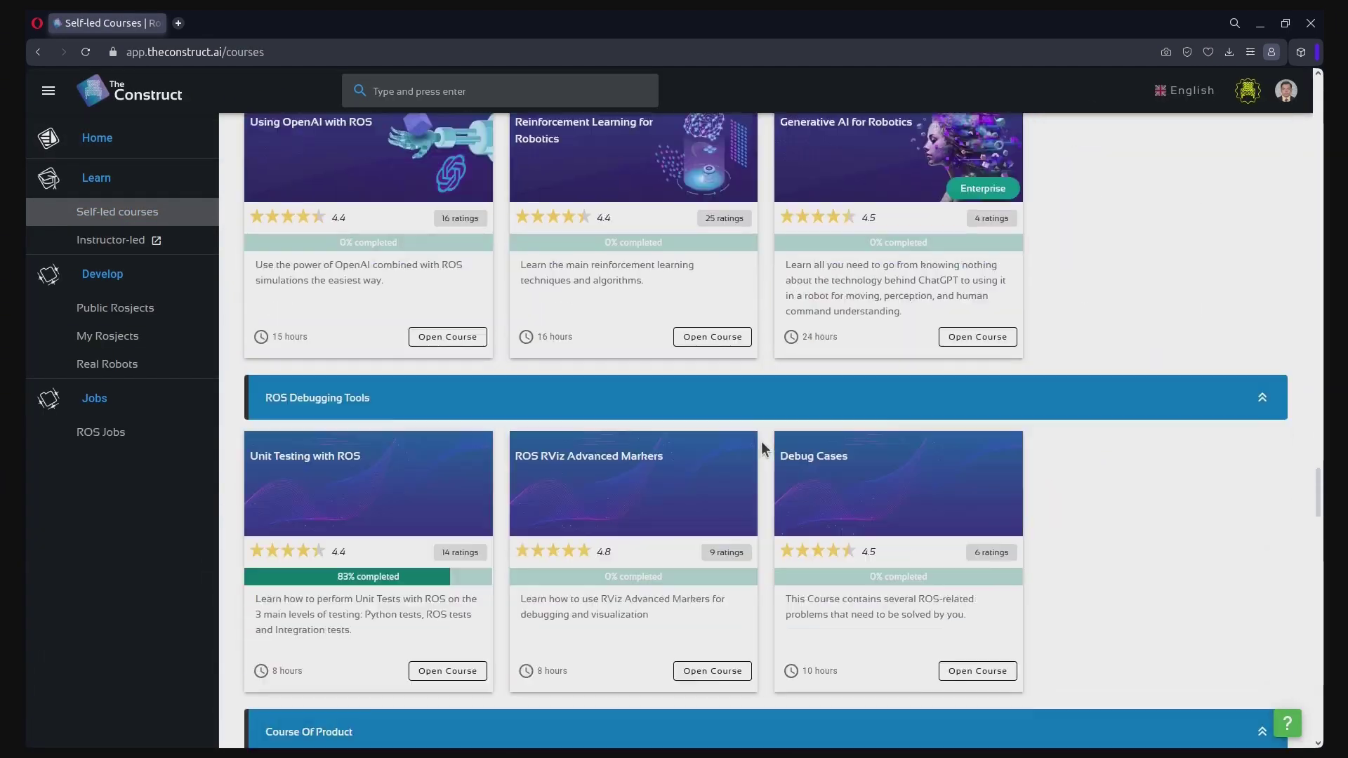
scroll(761, 445, "down", 20)
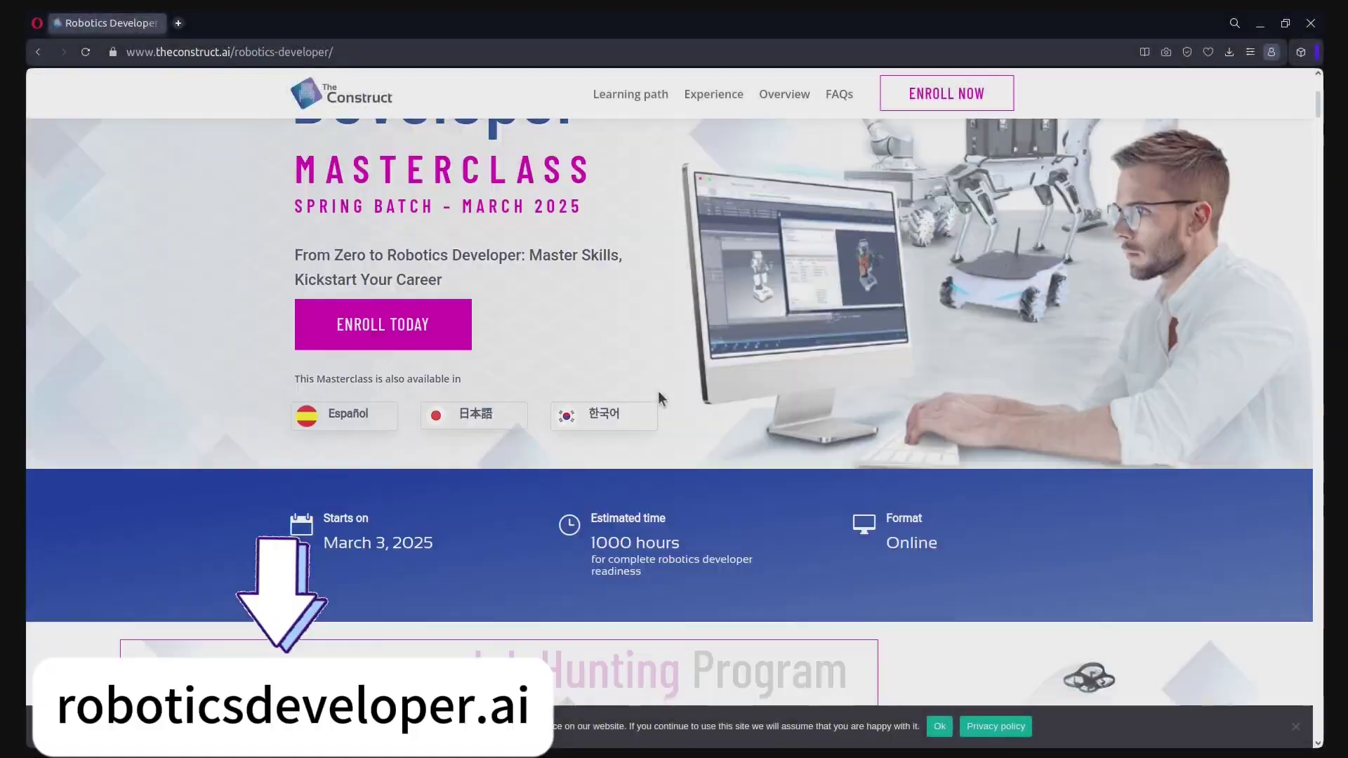
Scroll the Robotics Developer Masterclass page past phases, skills and internships to Student Reviews
scroll(659, 390, "down", 10)
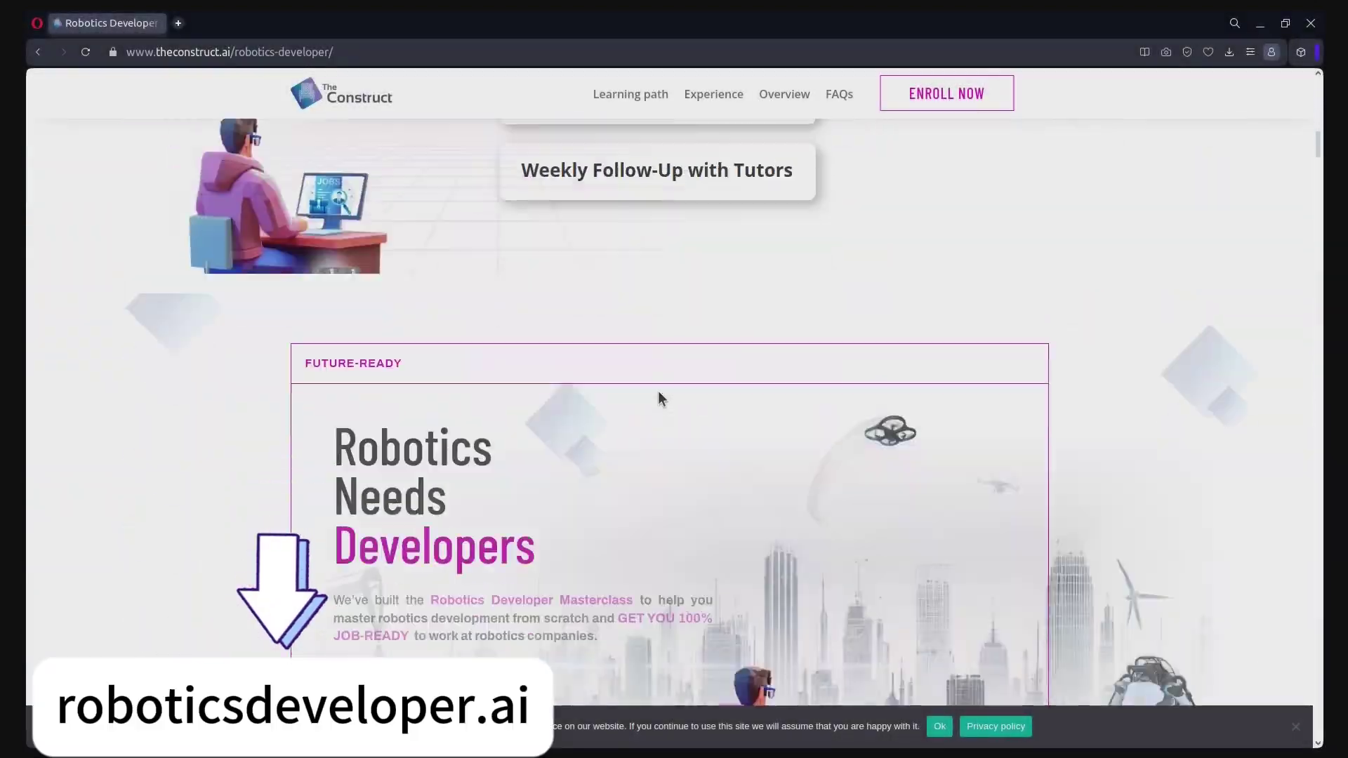
scroll(658, 393, "down", 20)
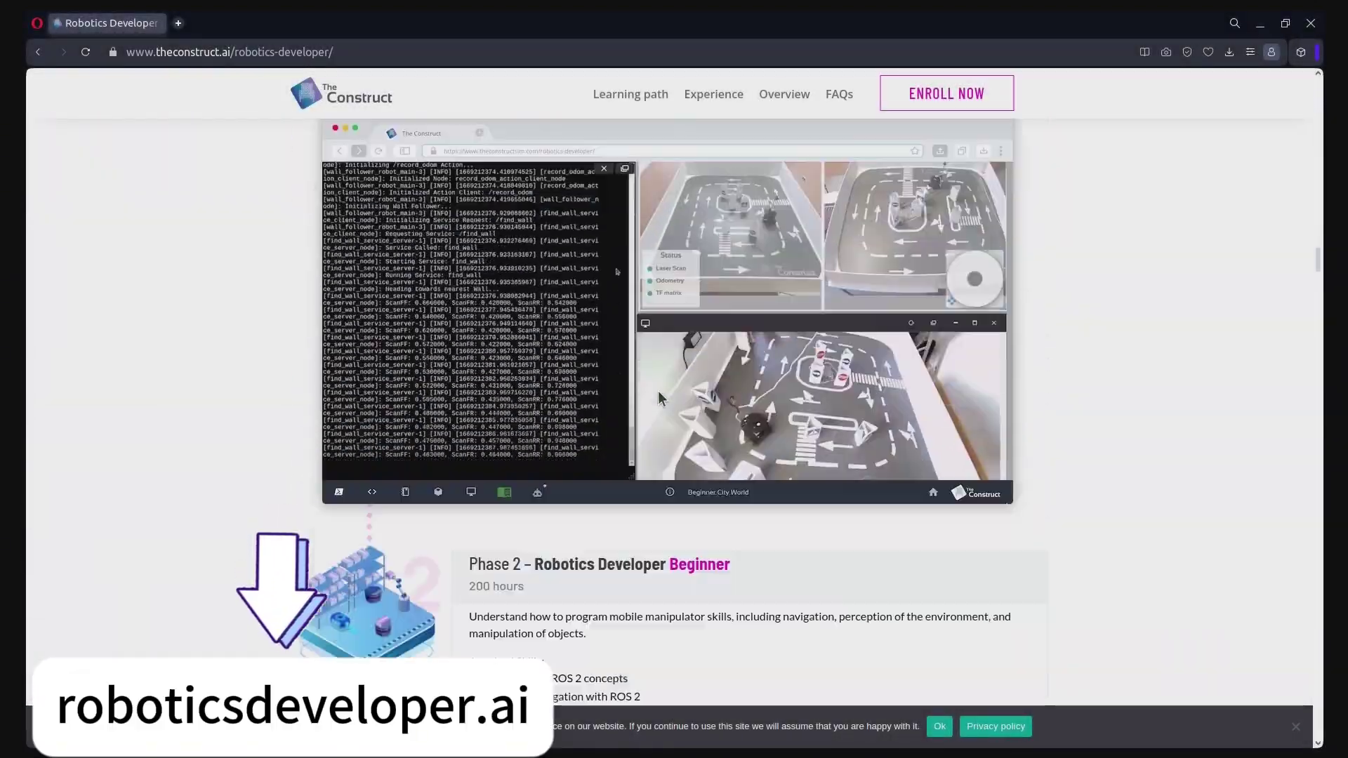
scroll(658, 390, "down", 20)
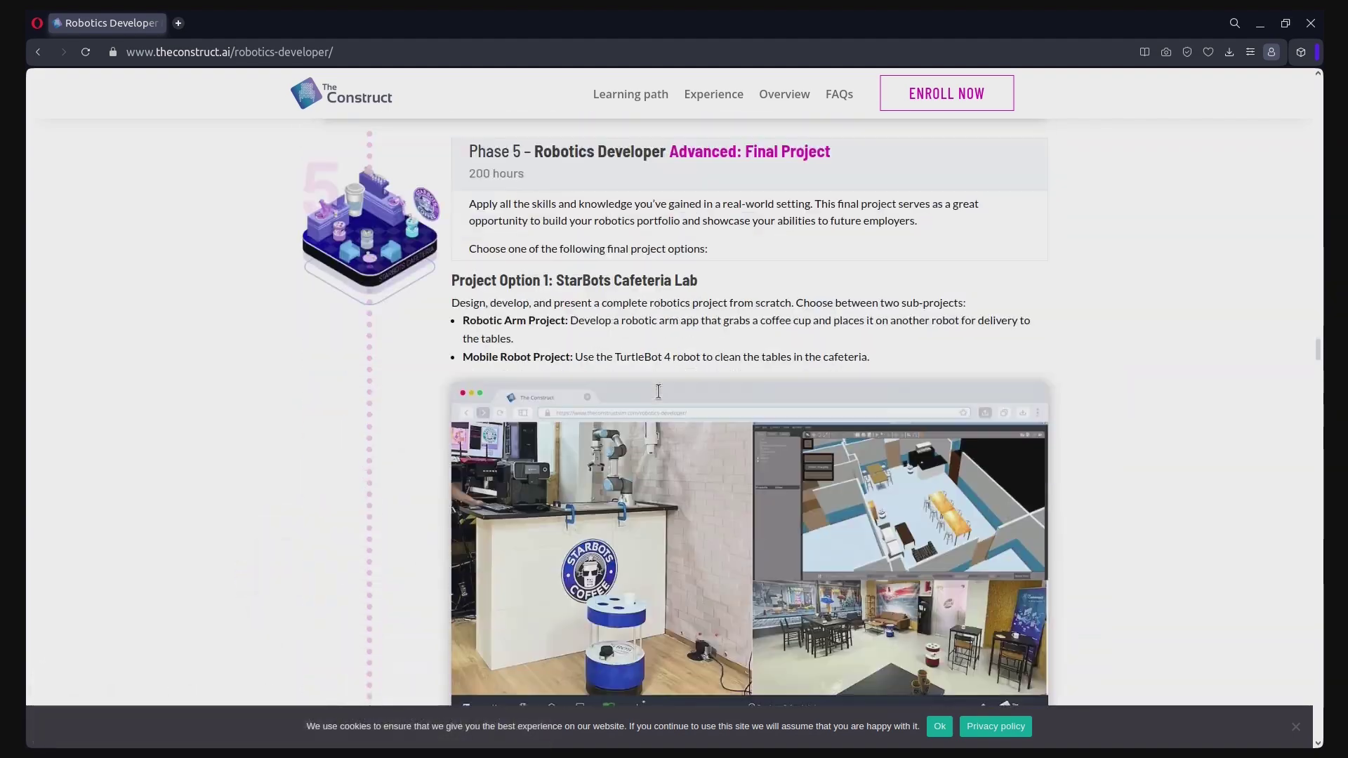
scroll(658, 391, "down", 20)
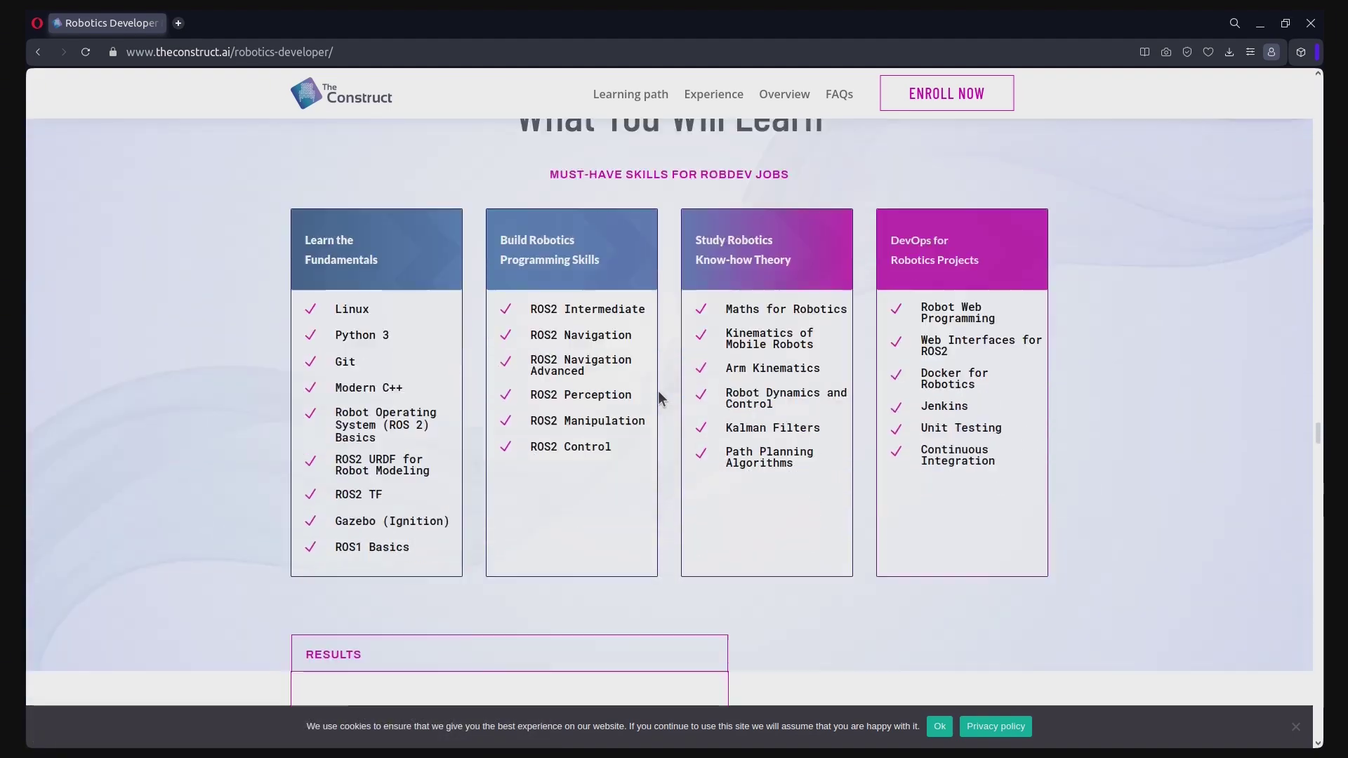
scroll(659, 393, "down", 20)
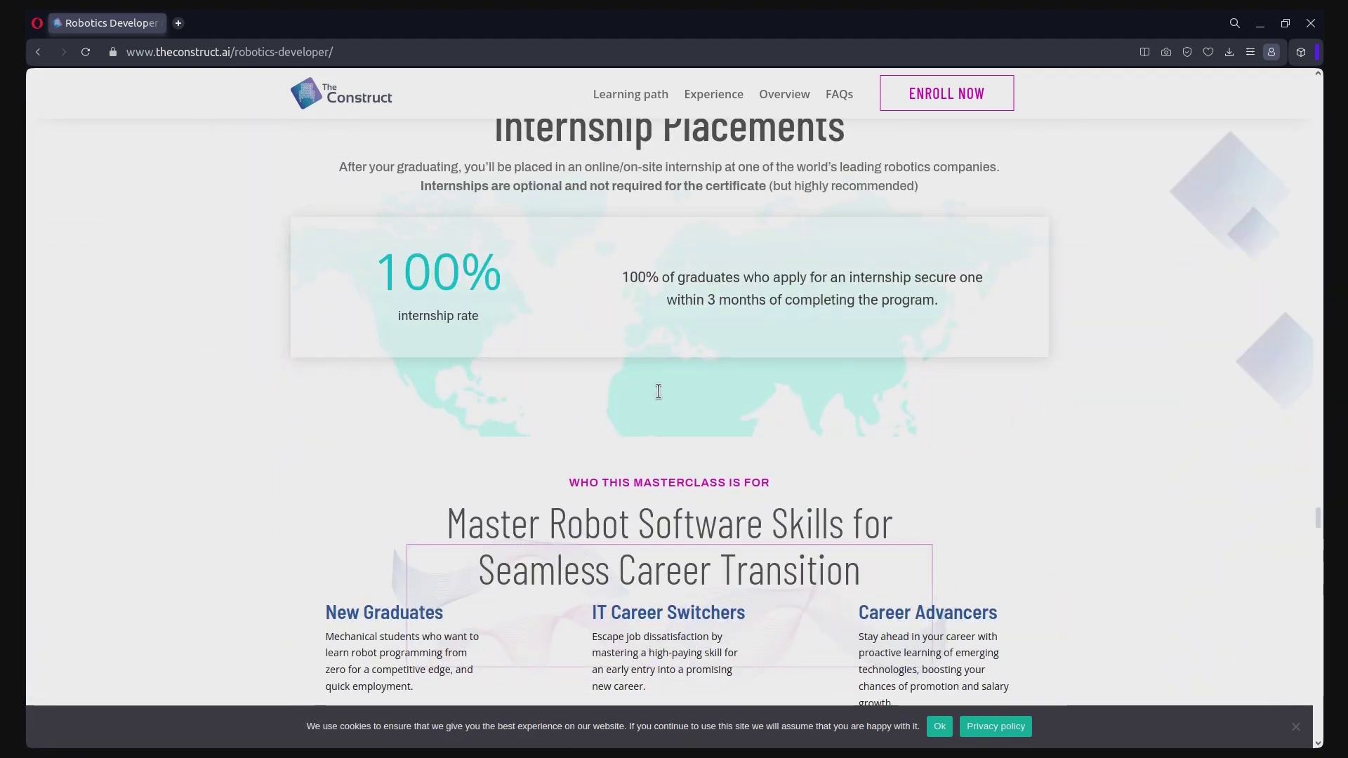
scroll(659, 391, "down", 20)
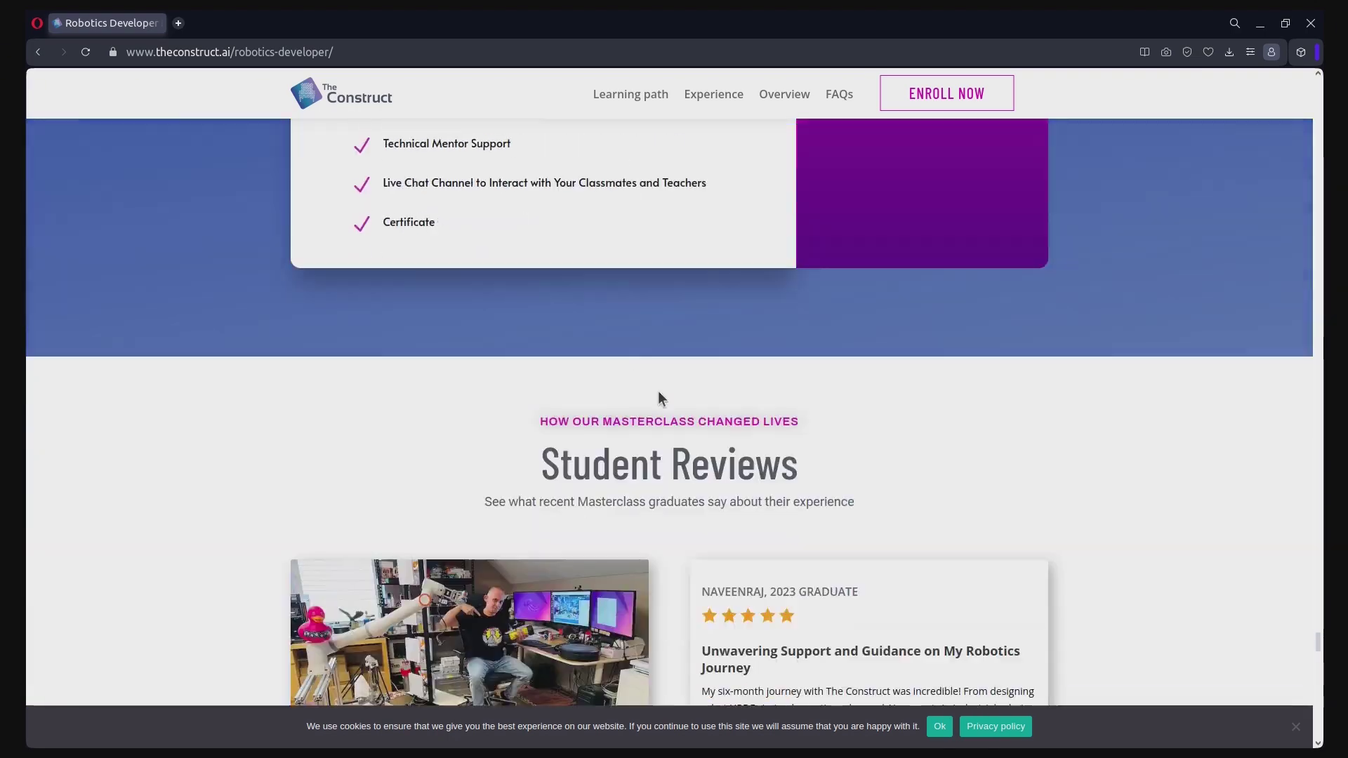